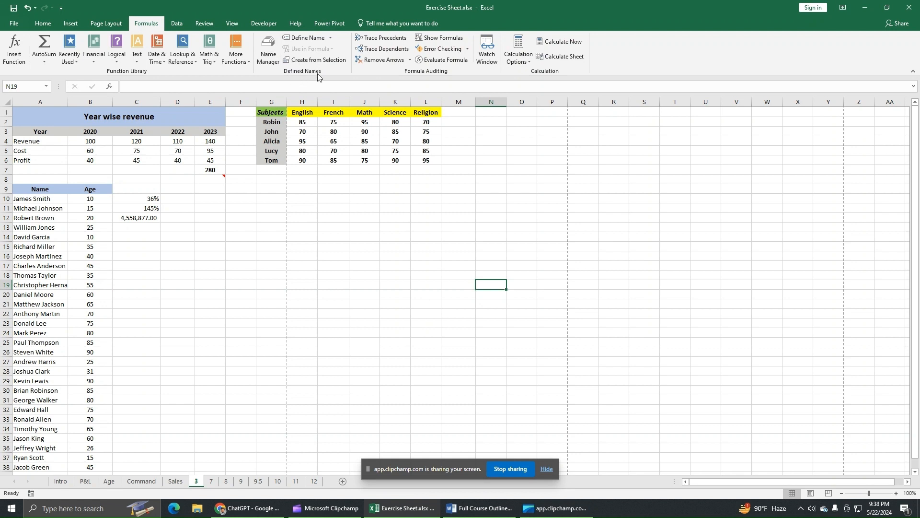
Step: Total the English scores in cell H7 with a SUM formula over H2:H6
left_click_drag(309, 113, 311, 154)
left_click(309, 170)
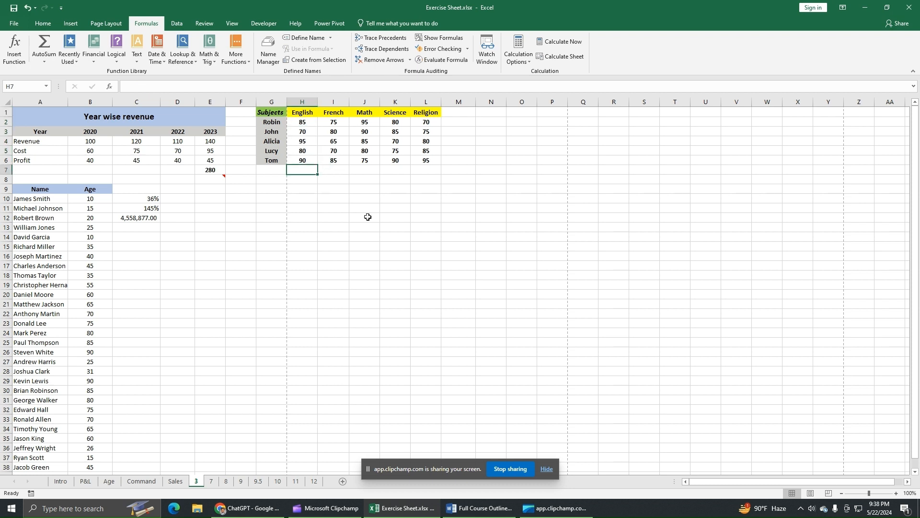
type("=sum")
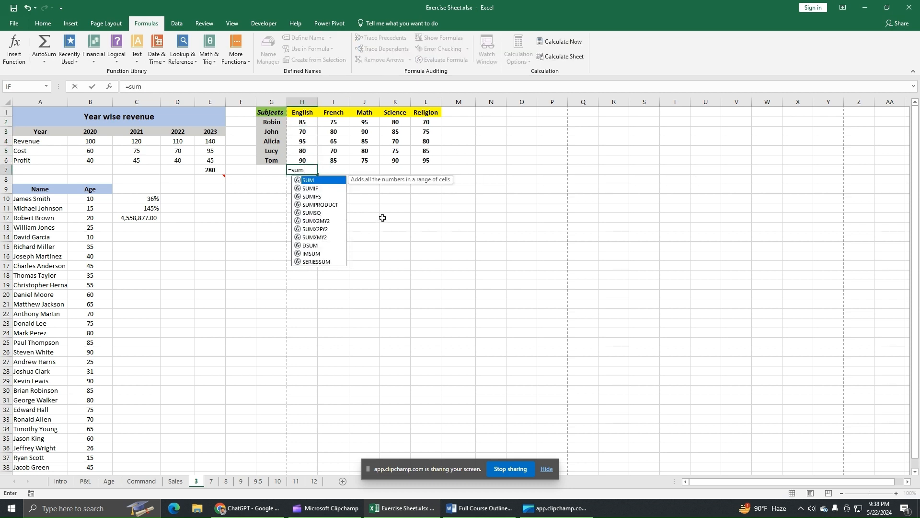
type("(")
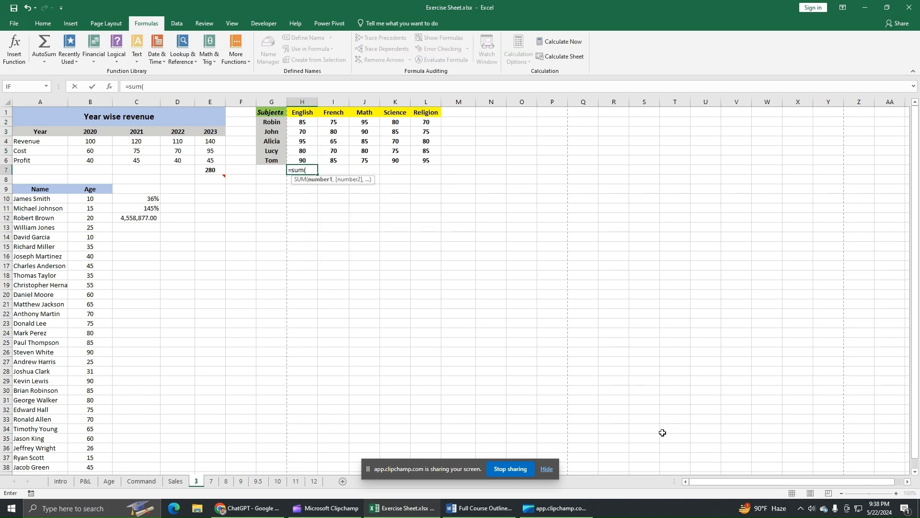
left_click_drag(307, 123, 308, 164)
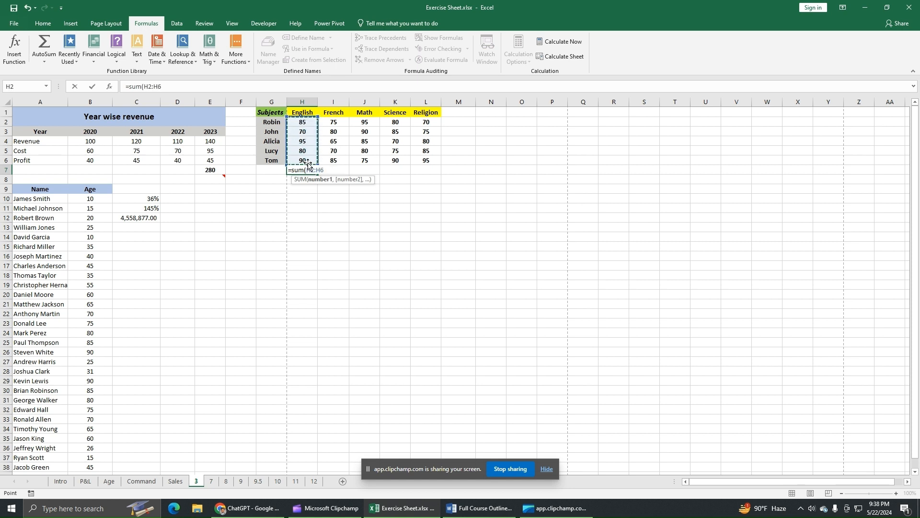
key("Return")
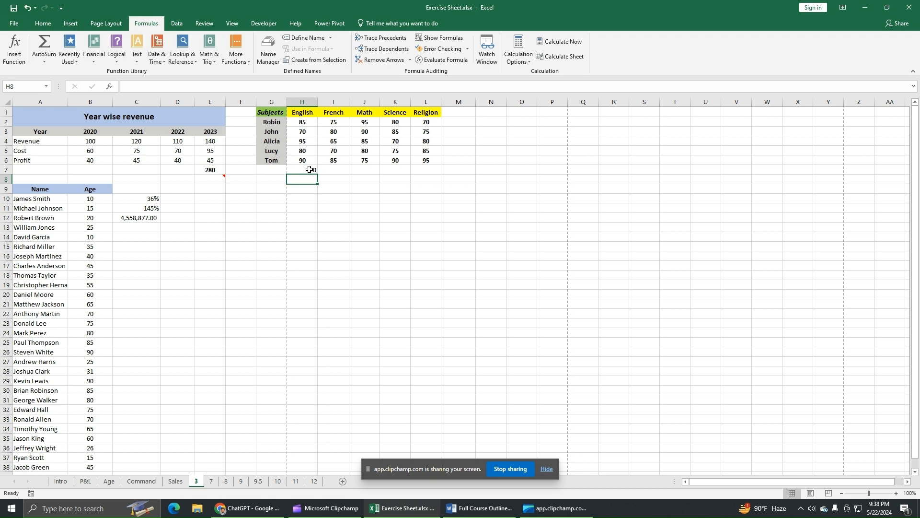
left_click(309, 170)
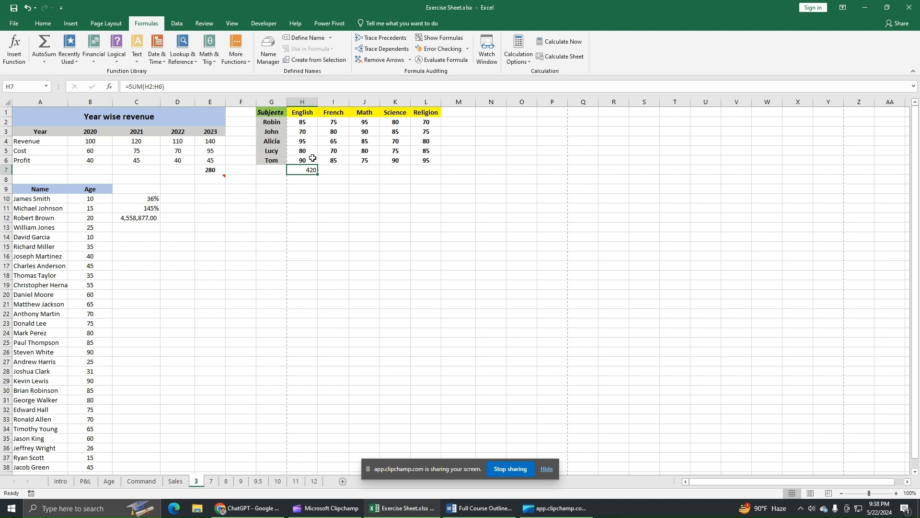
Step: Define the workbook-scoped name English for H1:H6 and review its entry in the Name Manager
left_click_drag(307, 114, 308, 162)
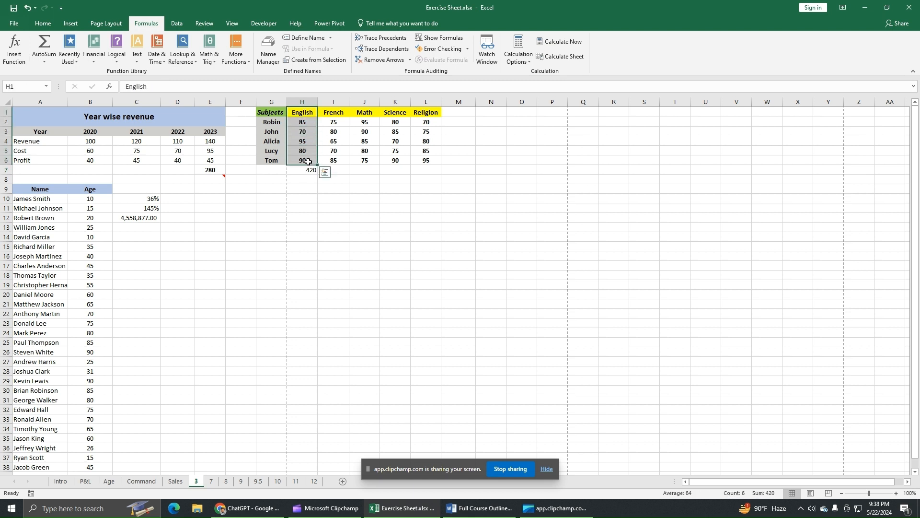
left_click(306, 38)
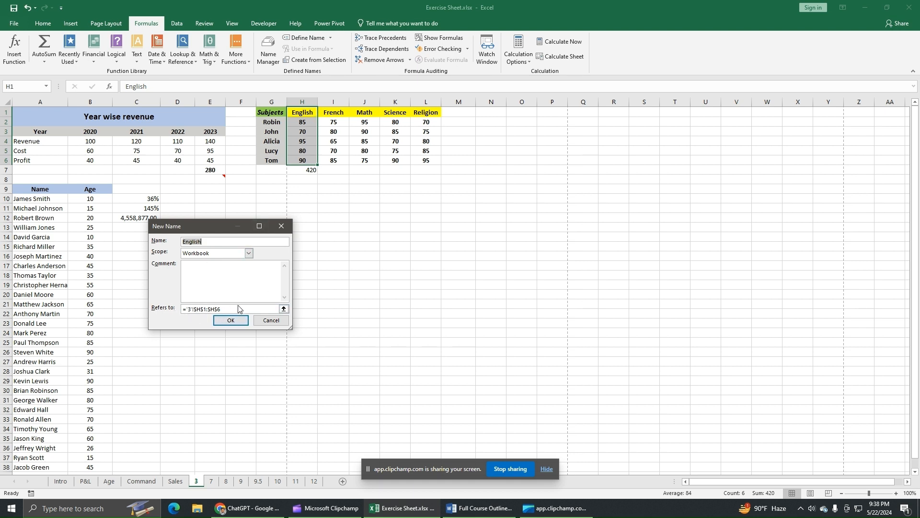
left_click(231, 320)
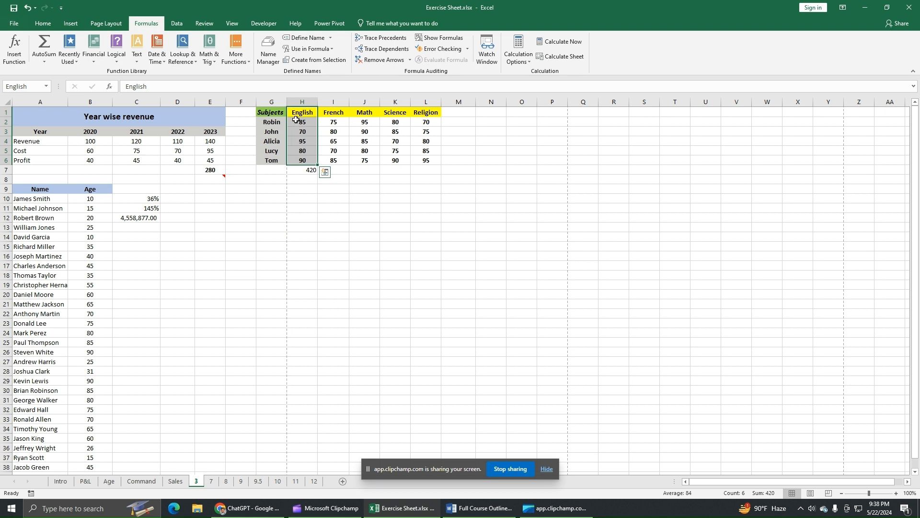
left_click(309, 48)
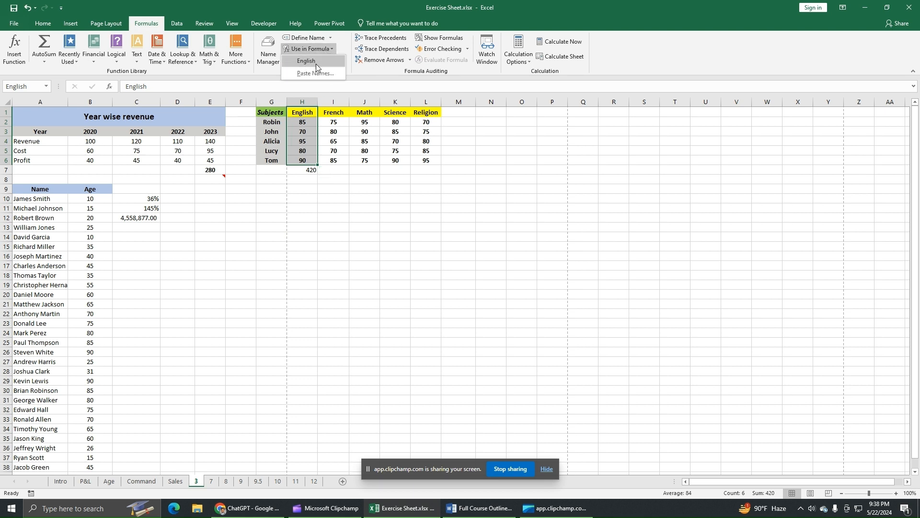
left_click(274, 64)
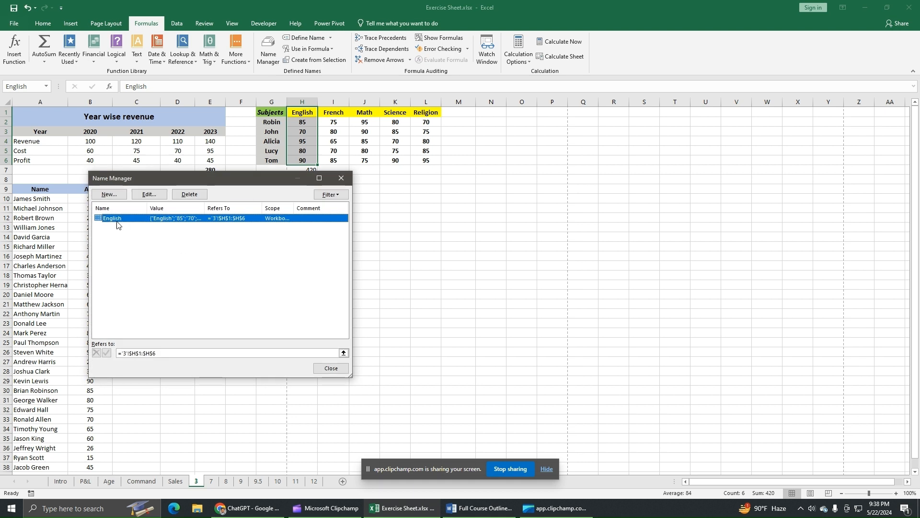
left_click(346, 180)
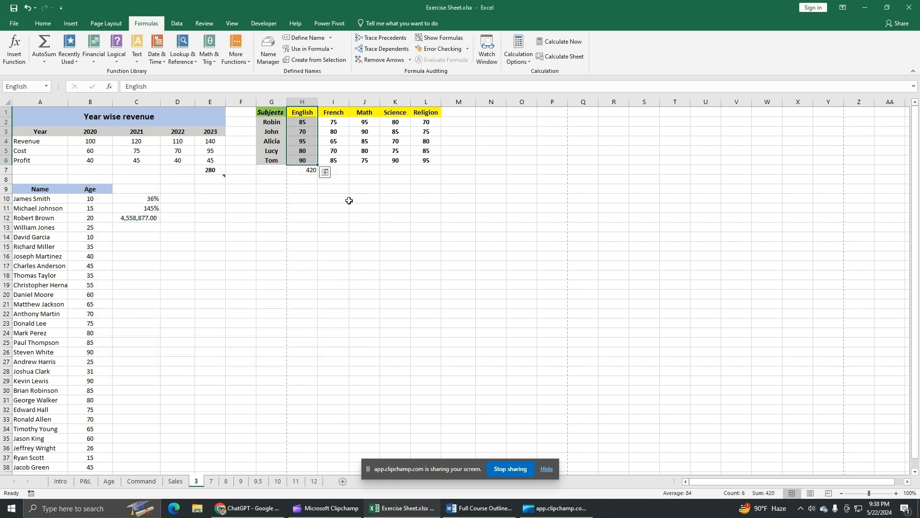
Step: Enter the formula =SUM(English) in cell H8 using the defined name
left_click(313, 180)
type("=")
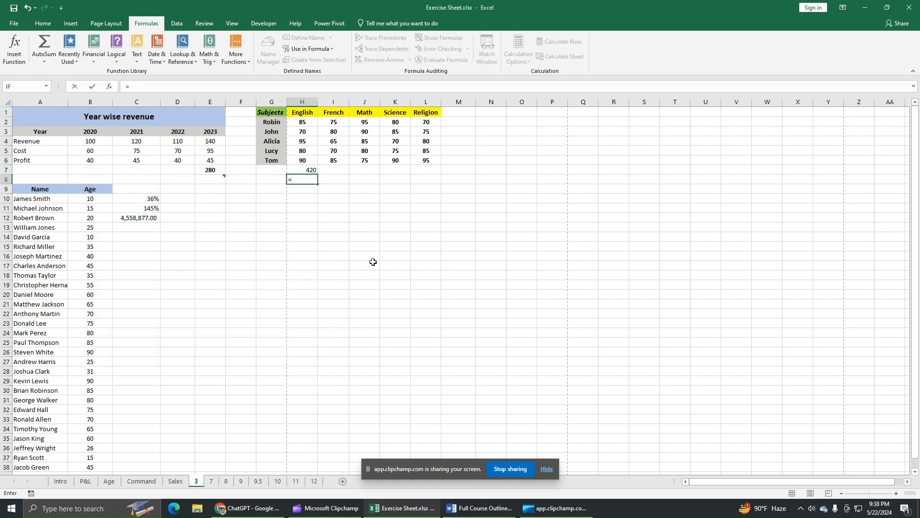
type("sum")
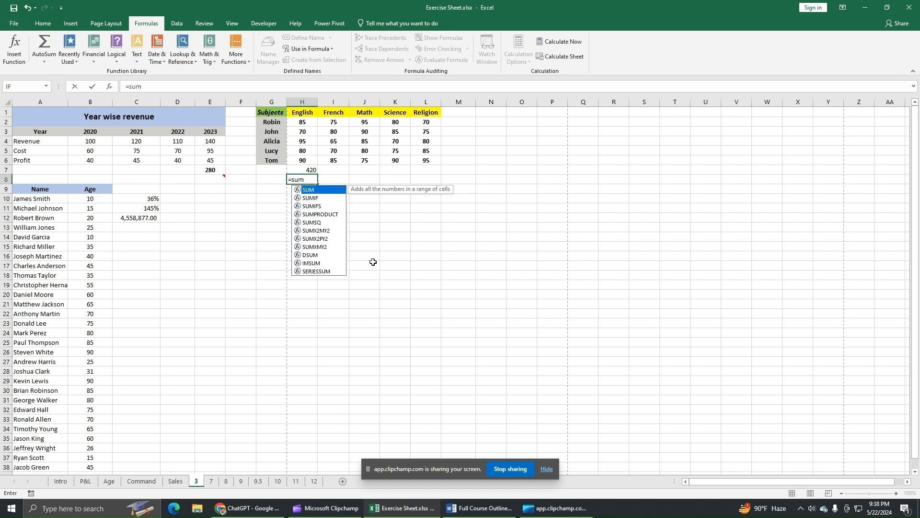
type("(")
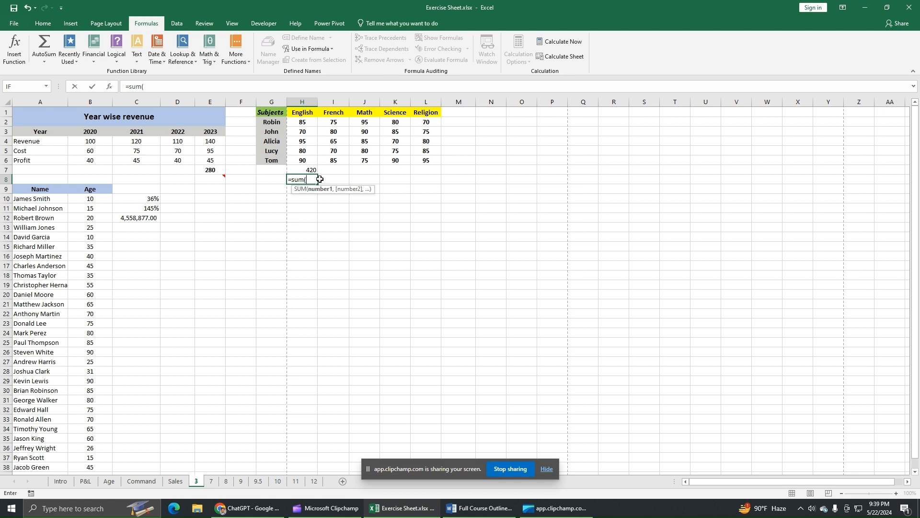
type("en")
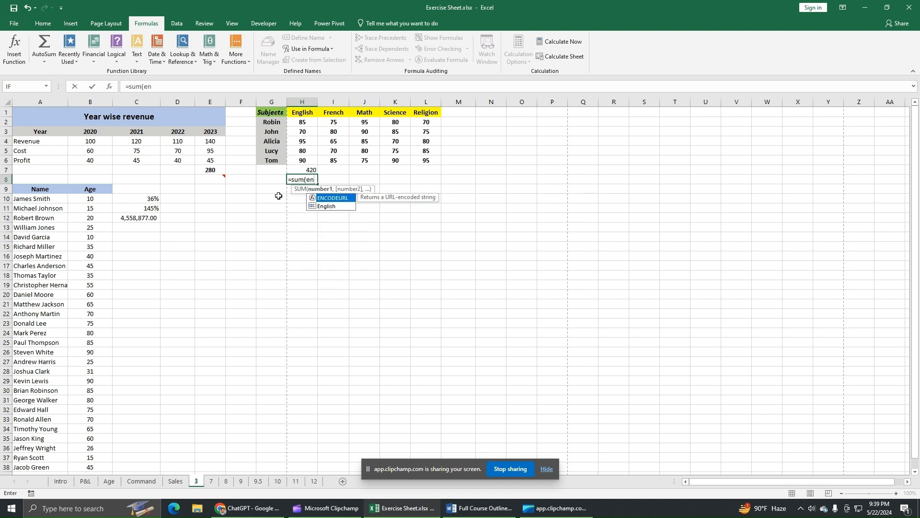
double_click(334, 207)
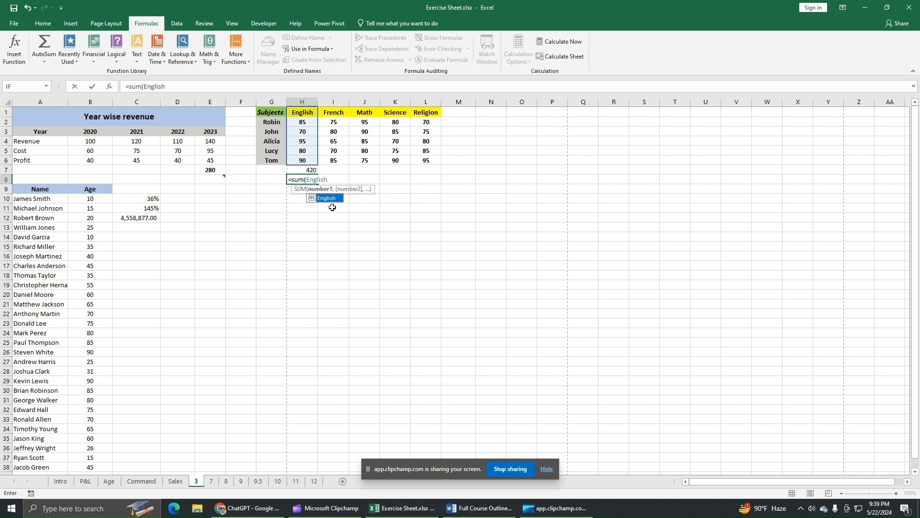
left_click(189, 88)
type(")")
key("Return")
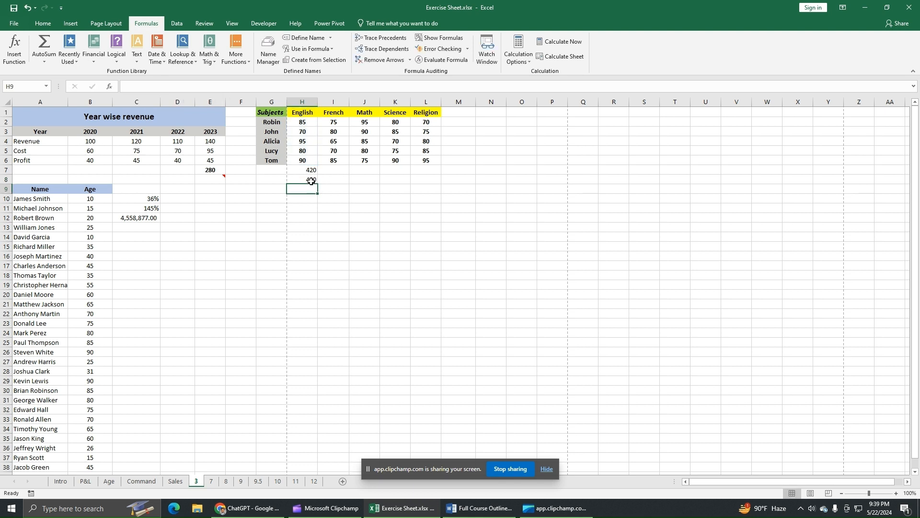
key("Up")
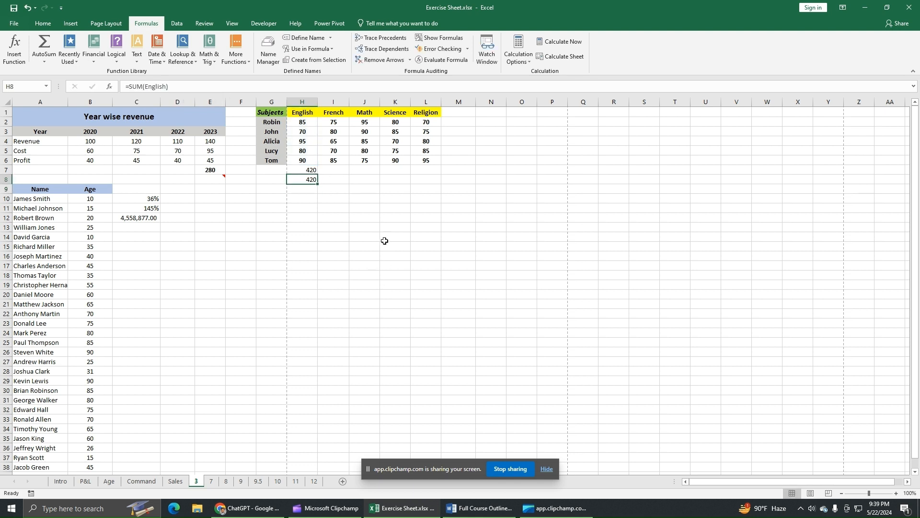
Step: Clear all contents and formatting from the two total cells H7:H8
left_click_drag(313, 172, 312, 182)
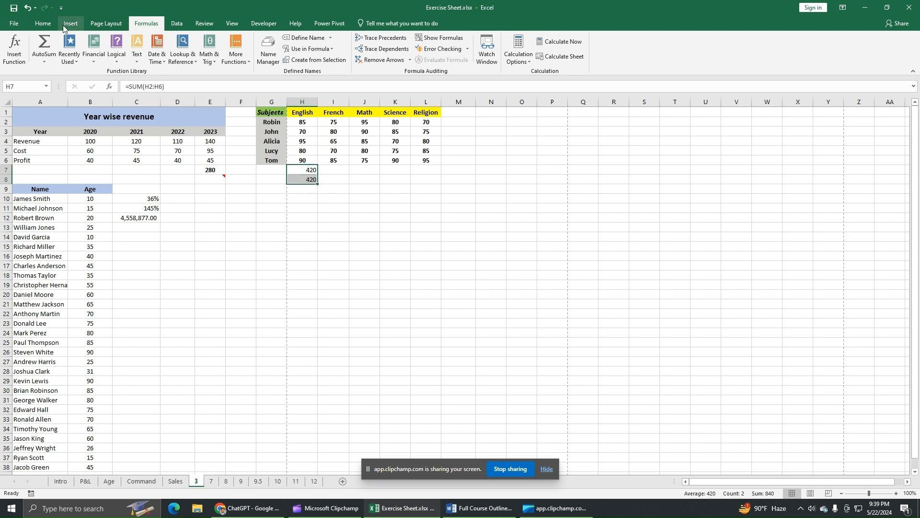
left_click(42, 23)
left_click(795, 59)
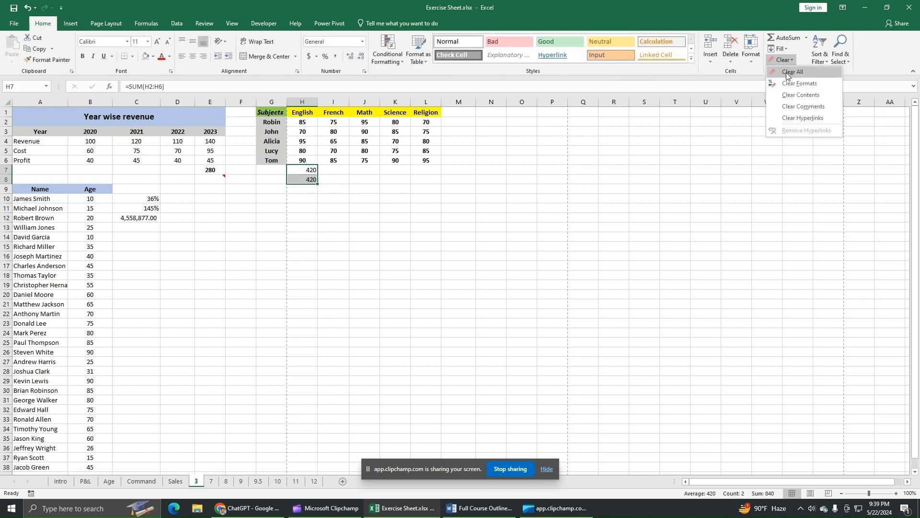
left_click(786, 73)
left_click_drag(312, 114, 309, 161)
left_click_drag(335, 115, 334, 158)
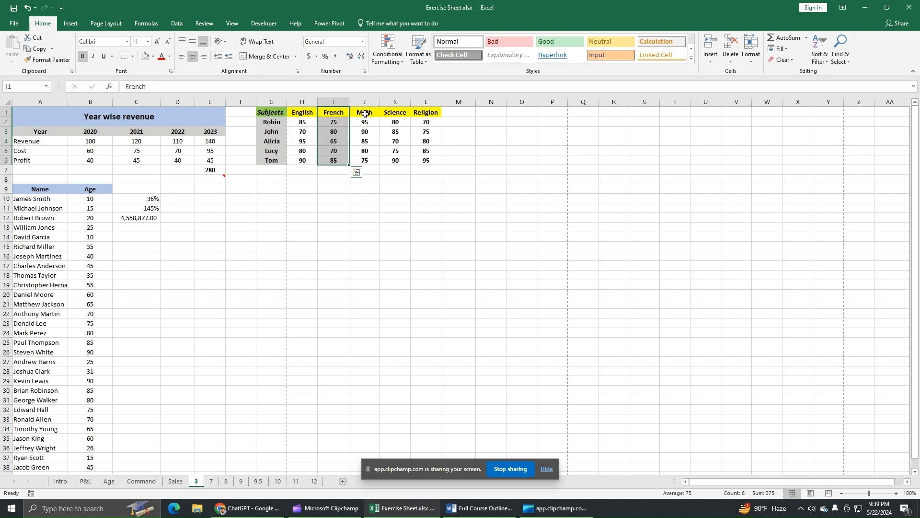
left_click_drag(364, 114, 366, 159)
left_click_drag(397, 112, 395, 155)
left_click_drag(365, 112, 395, 162)
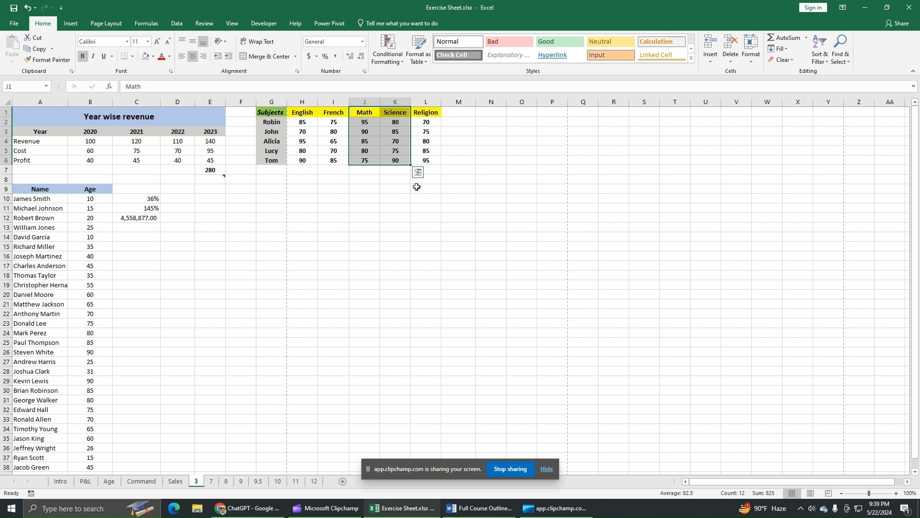
left_click(441, 197)
Step: Define the workbook-scoped name Subjects for the whole score table G1:L6
left_click(268, 113)
left_click_drag(268, 113, 419, 161)
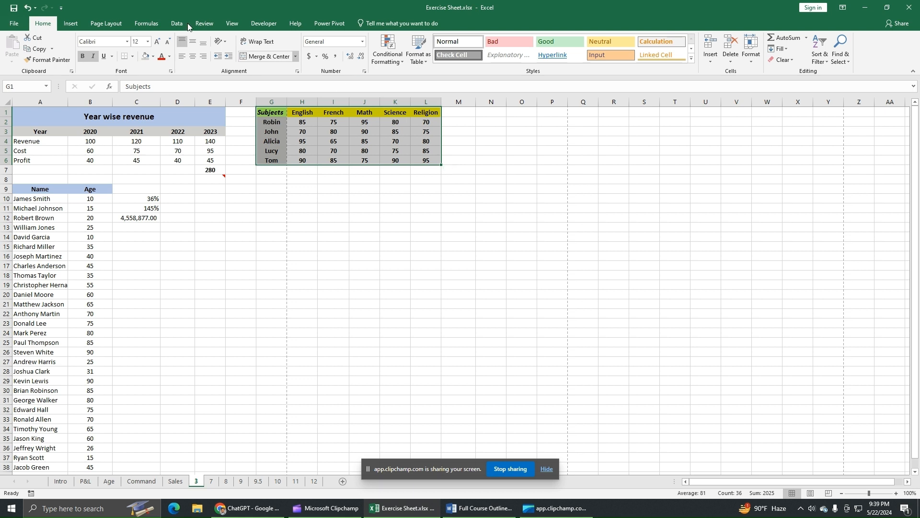
left_click(146, 24)
left_click(314, 38)
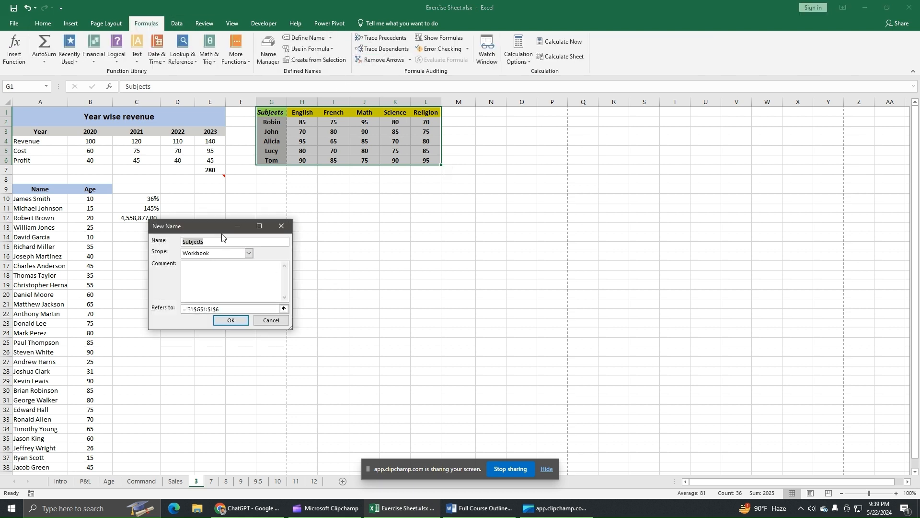
left_click(228, 322)
Step: Try referencing the whole score table from cell H9 with =Subjects
left_click(309, 192)
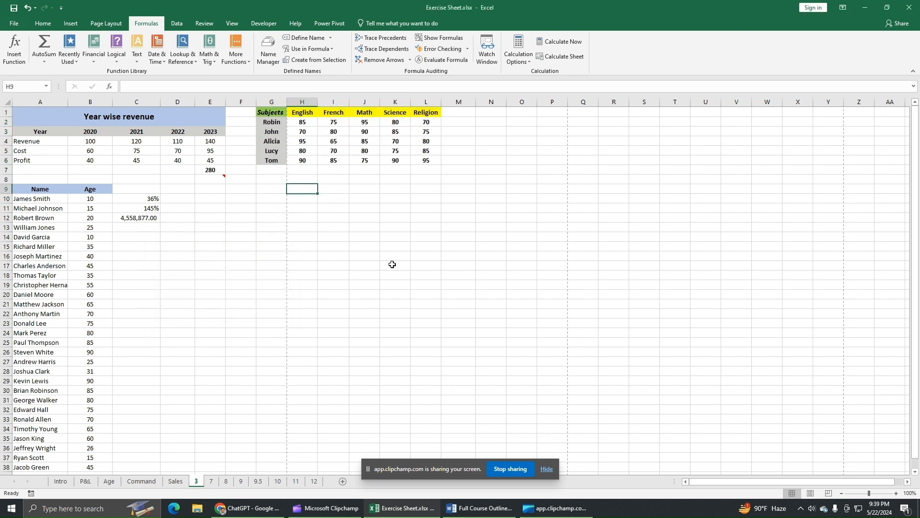
type("=sub")
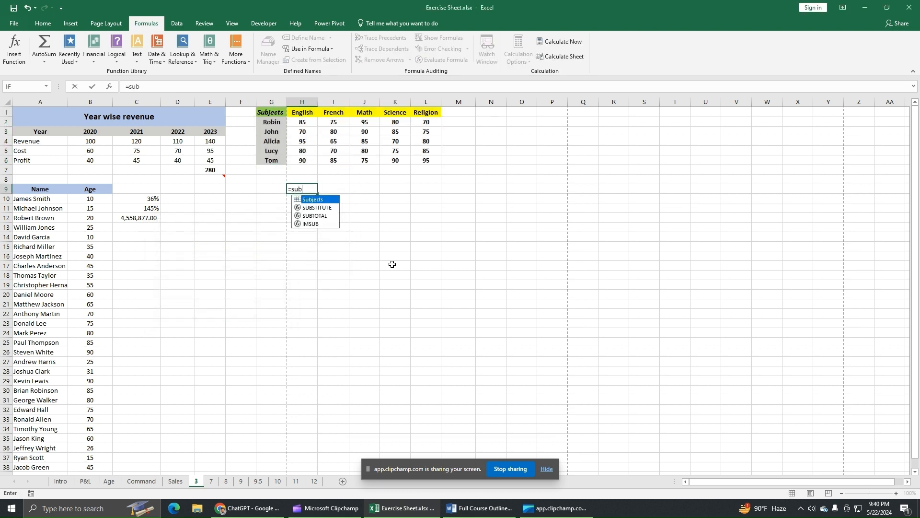
double_click(325, 200)
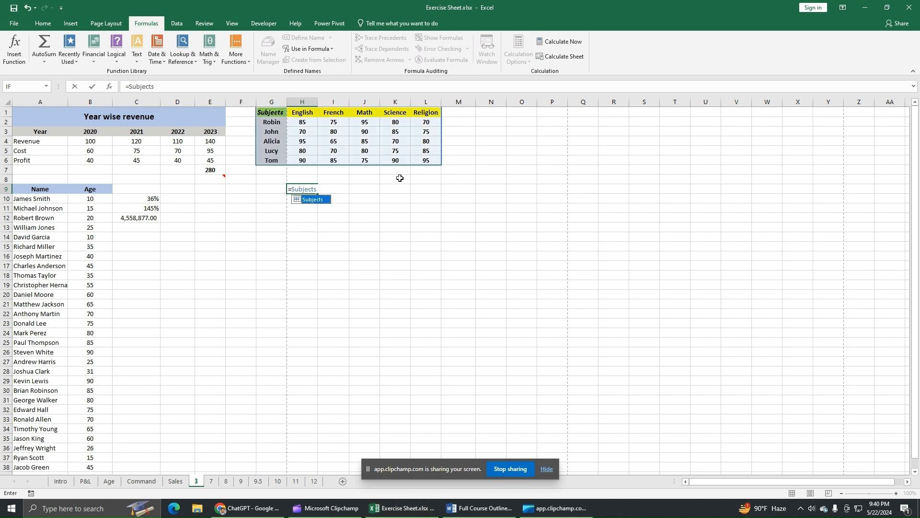
left_click_drag(201, 88, 93, 84)
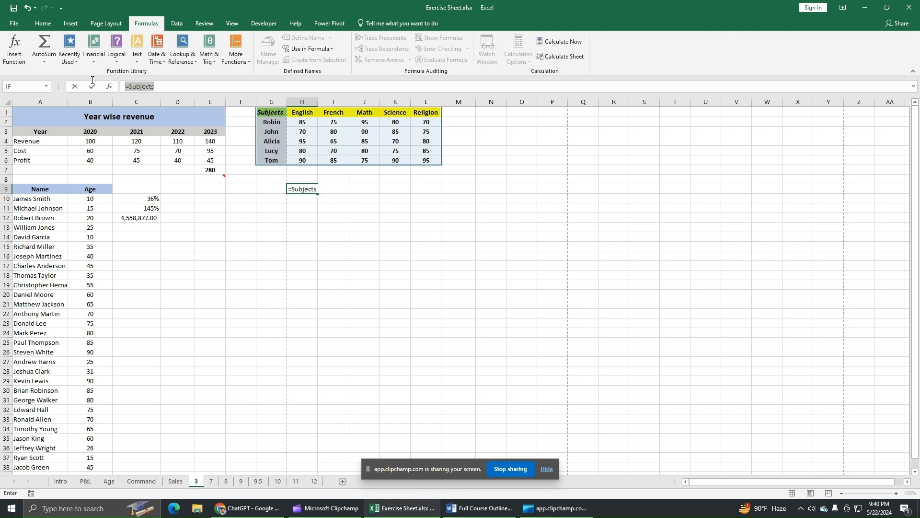
key("BackSpace")
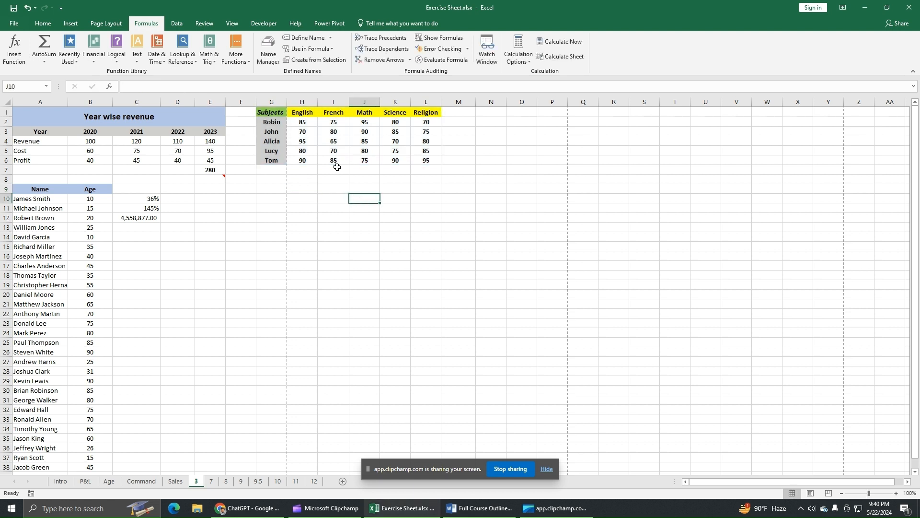
Step: Define the name Science for the Science column, header included, in K1:K6
left_click_drag(307, 115, 305, 157)
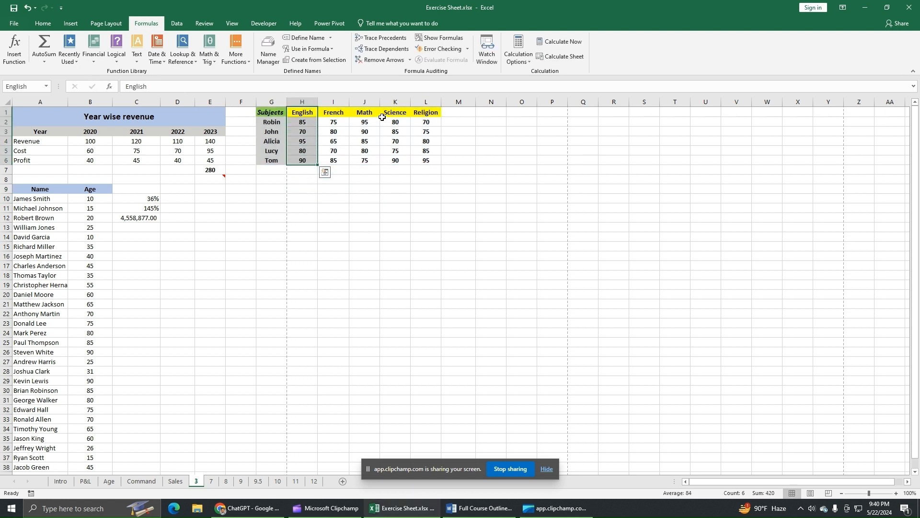
left_click_drag(391, 114, 392, 161)
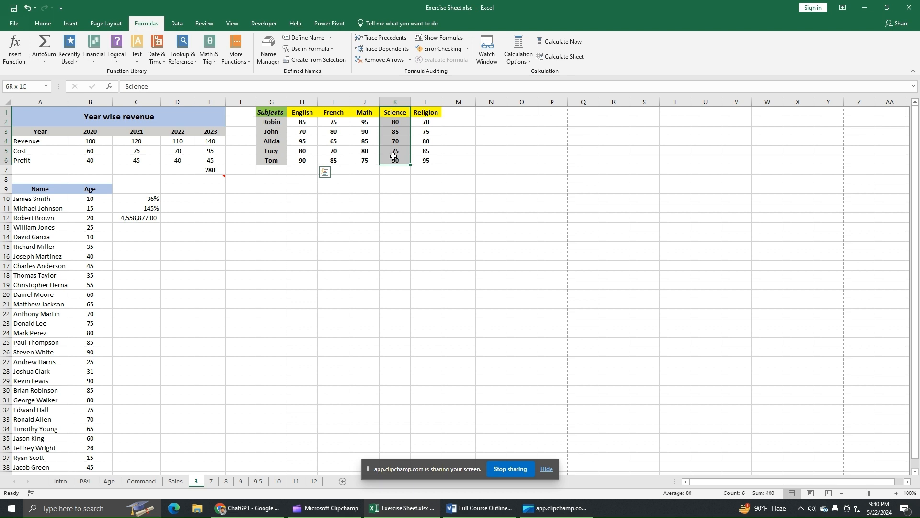
left_click(309, 38)
left_click(234, 323)
Step: Try referencing the Science column from cell J10 with =Science, and clear the cell again
left_click(362, 202)
type("=")
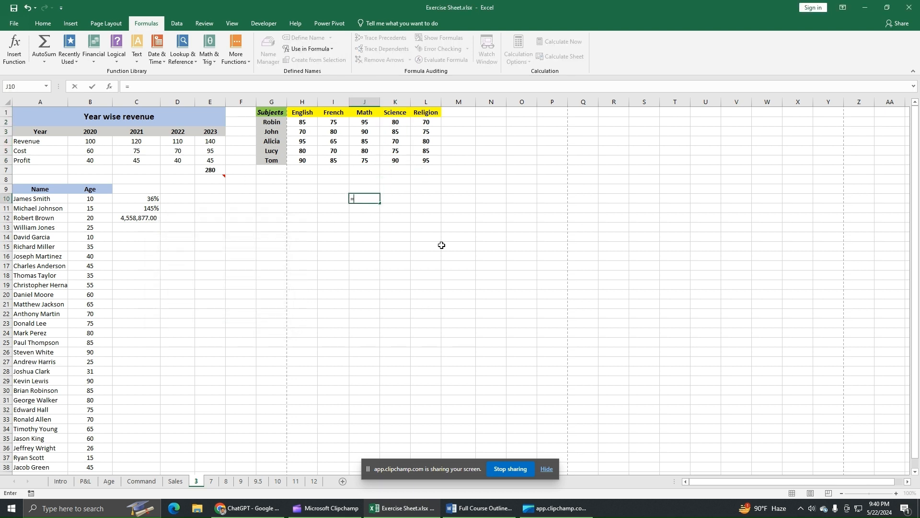
type("sci")
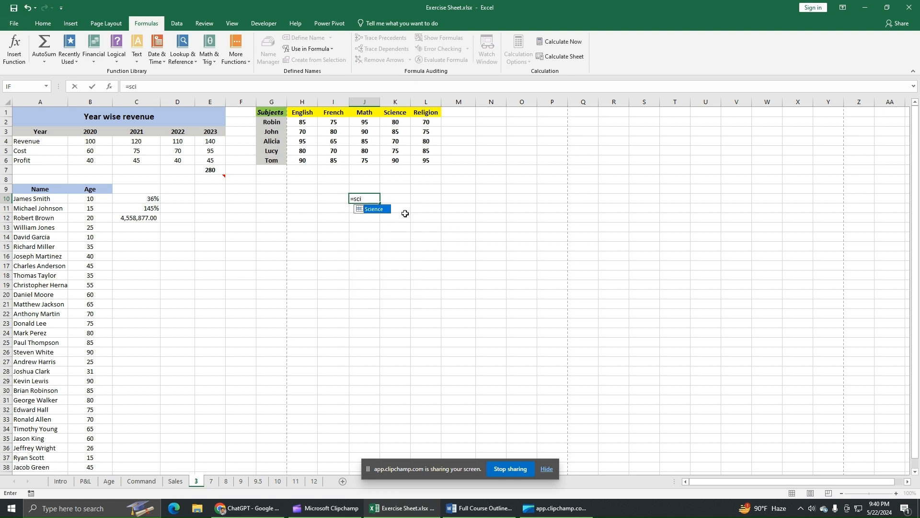
double_click(383, 209)
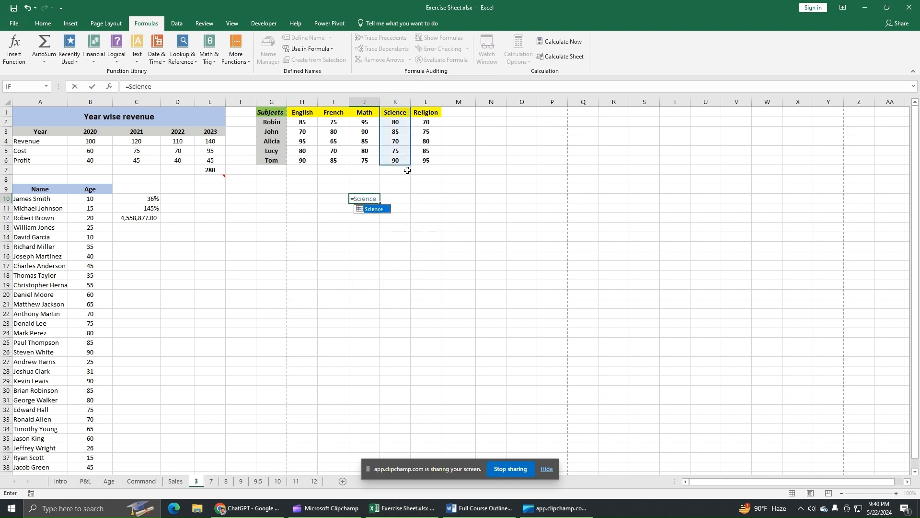
left_click(503, 238)
left_click(368, 198)
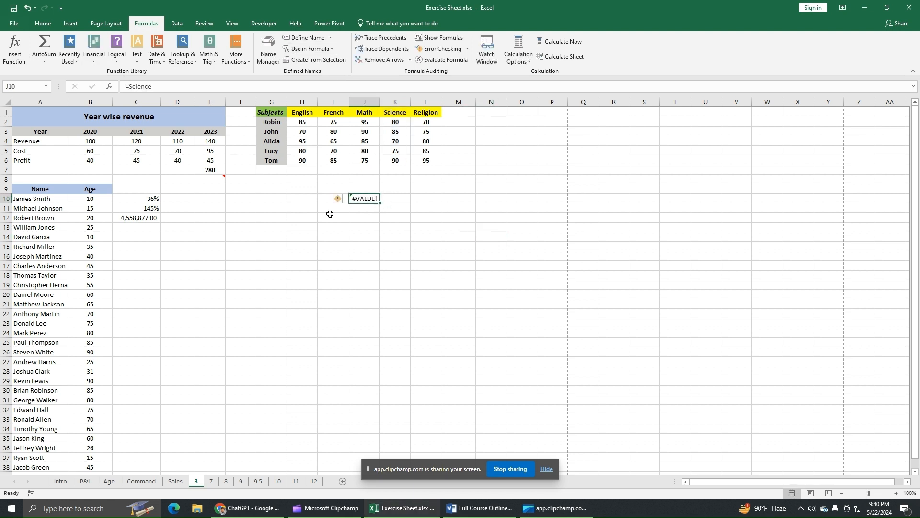
key("BackSpace")
key("Return")
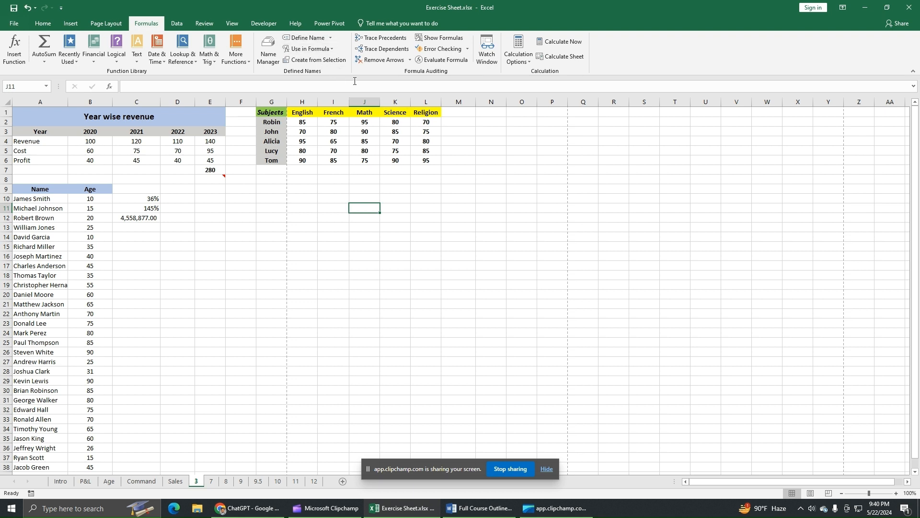
left_click(310, 48)
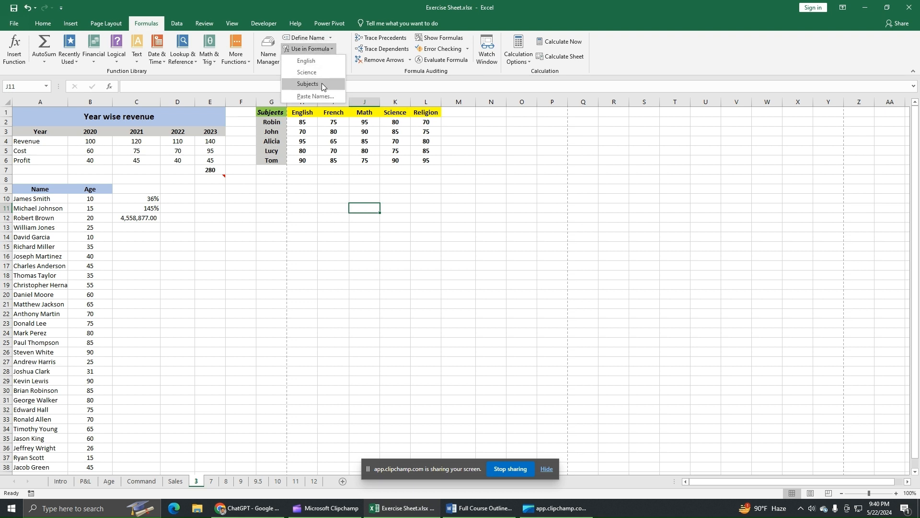
left_click(270, 58)
left_click(342, 179)
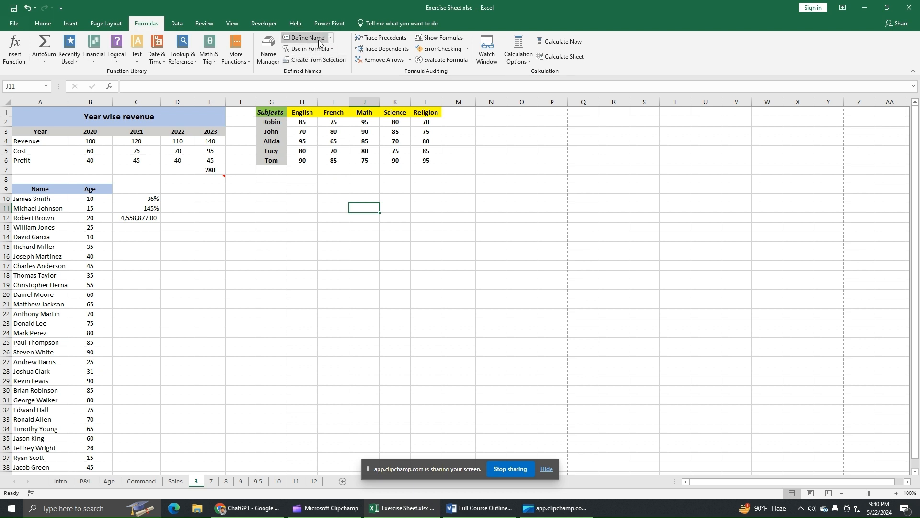
Step: Delete the defined name Subjects from the workbook
left_click(269, 53)
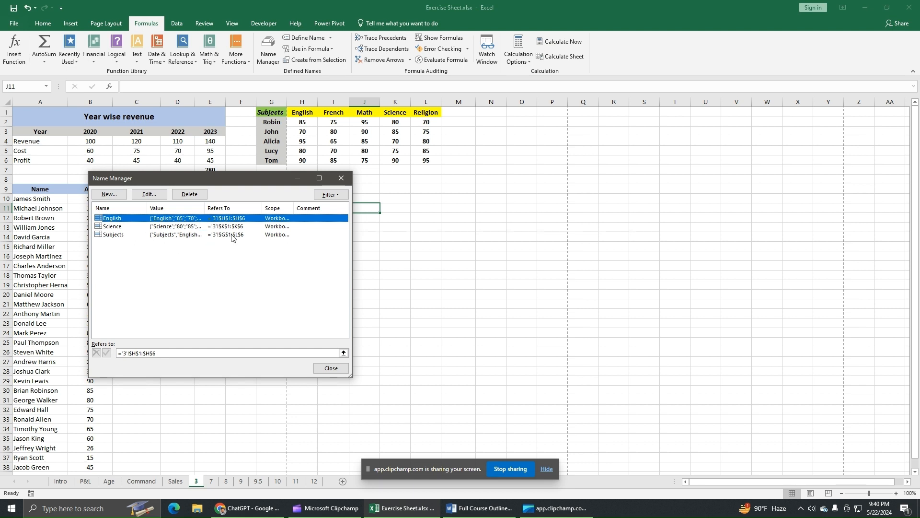
left_click(120, 237)
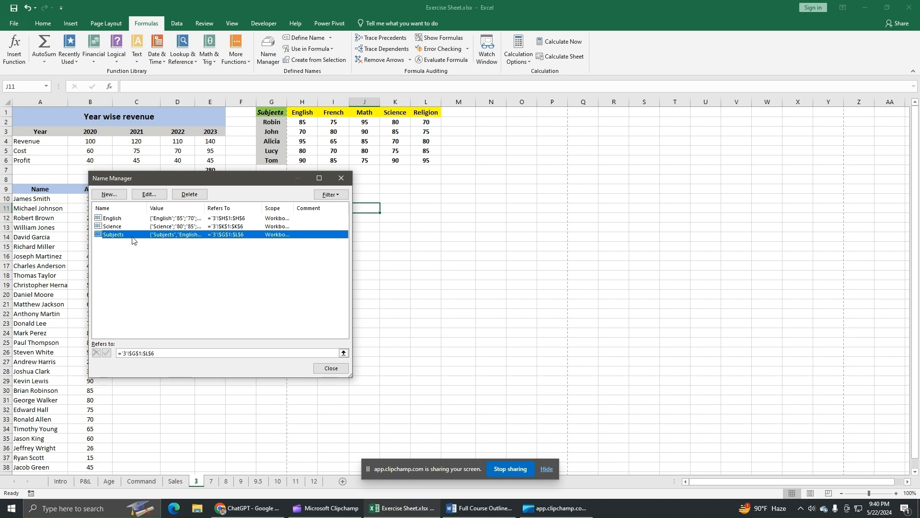
left_click(199, 196)
left_click(448, 281)
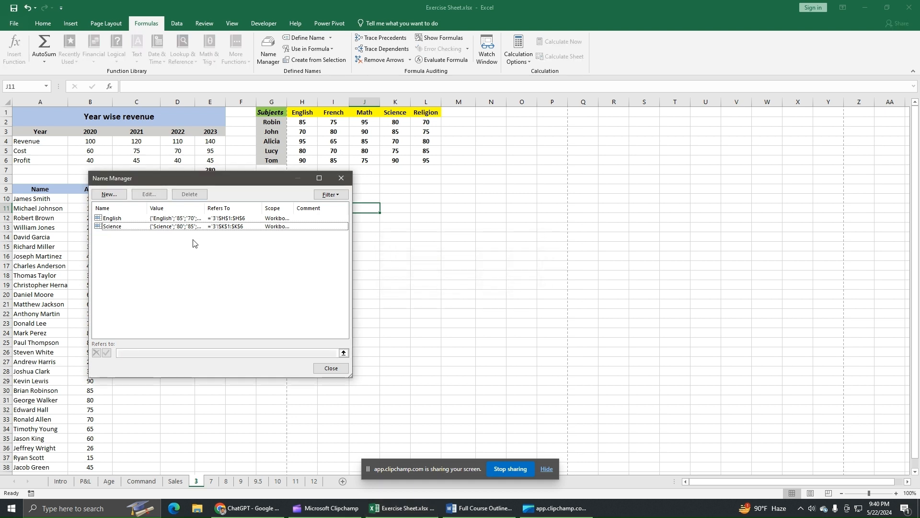
Step: Rename the defined name Science to Science_sub and close the Name Manager
left_click(119, 227)
left_click(150, 194)
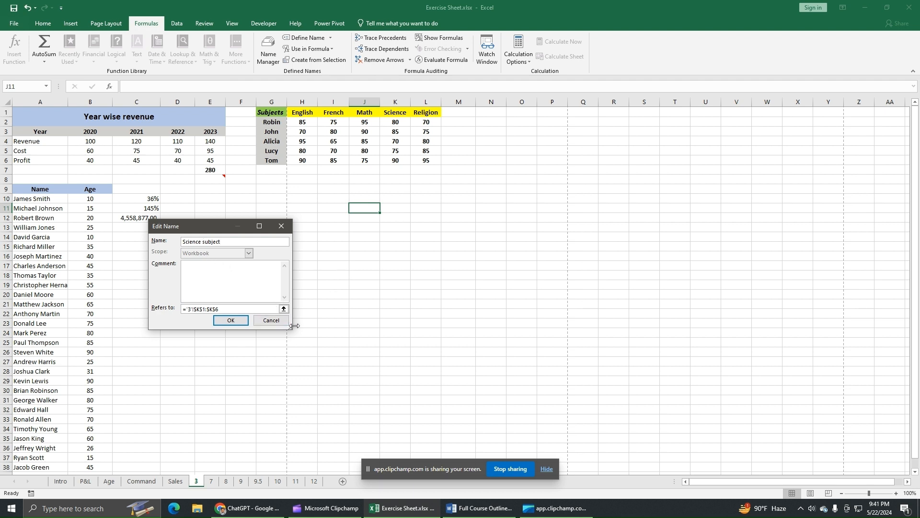
key("BackSpace")
type("_")
left_click(231, 321)
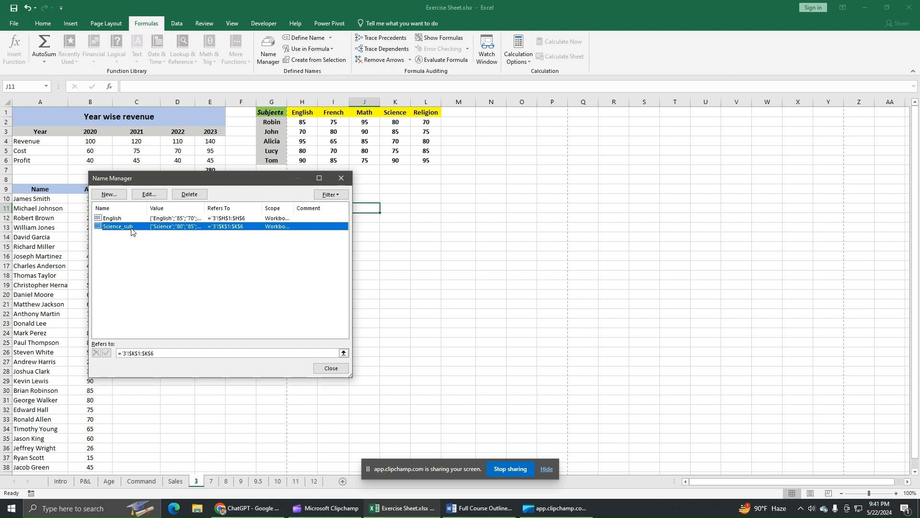
left_click(341, 178)
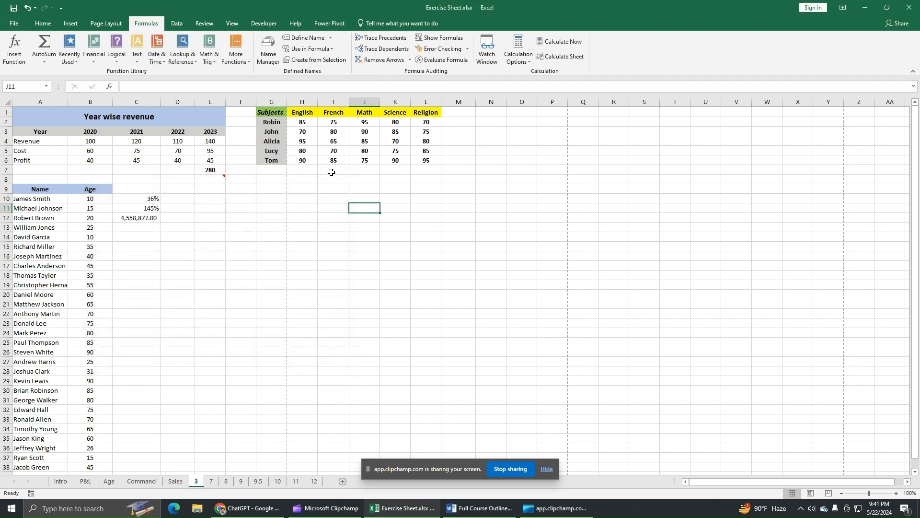
Step: Enter the extra scores 45 in K7 and 87 in K8 below the Science column
left_click(337, 172)
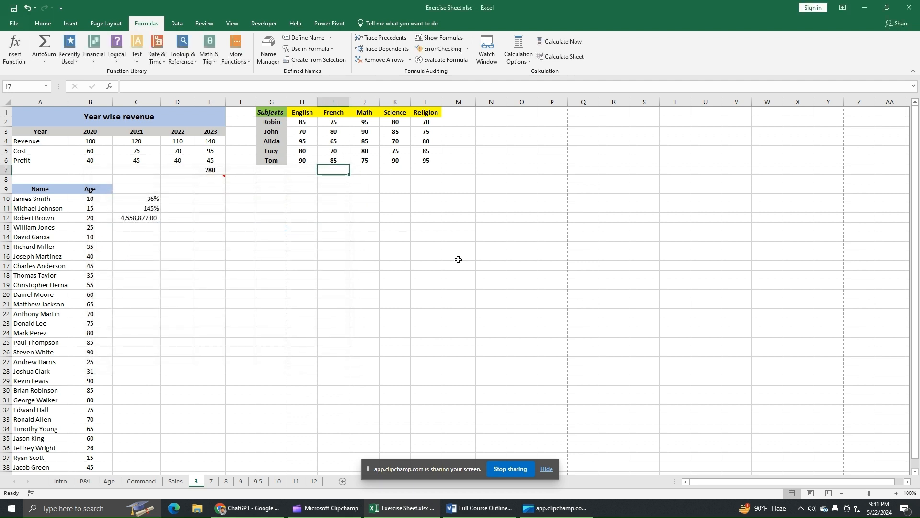
left_click(404, 172)
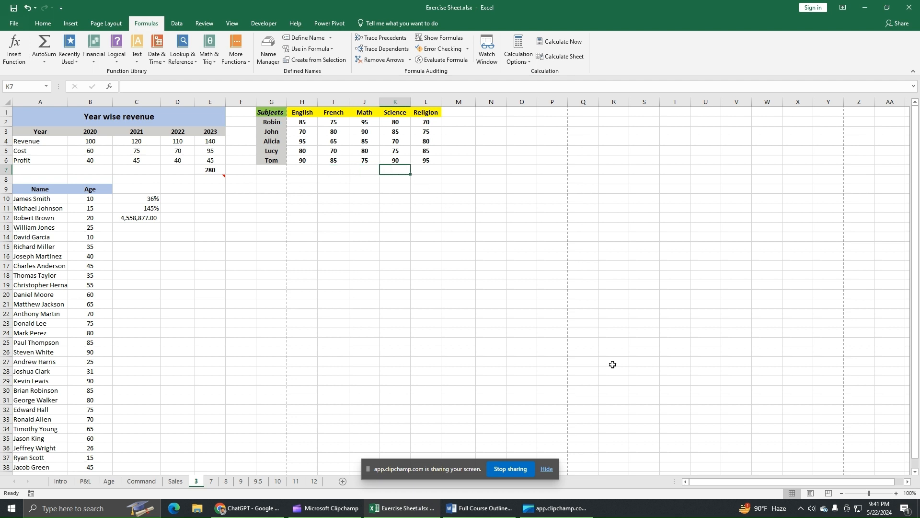
type("45")
key("Return")
type("87")
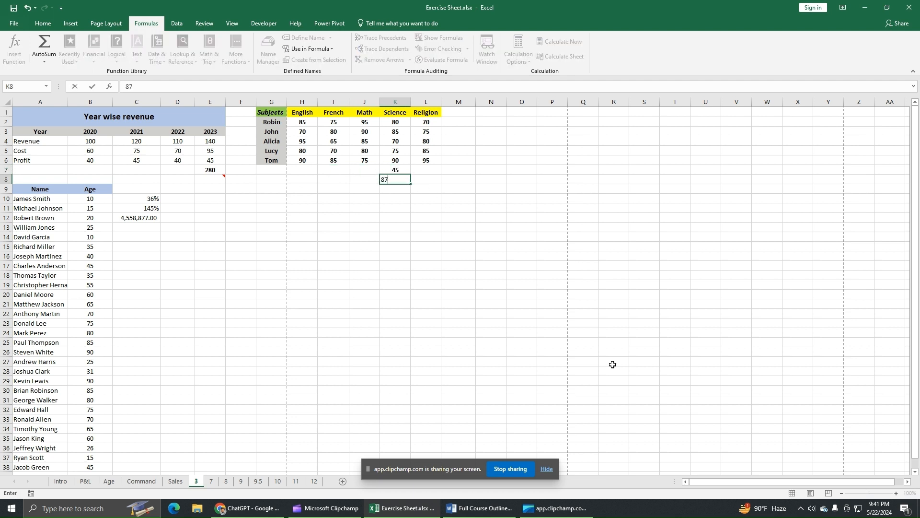
key("Return")
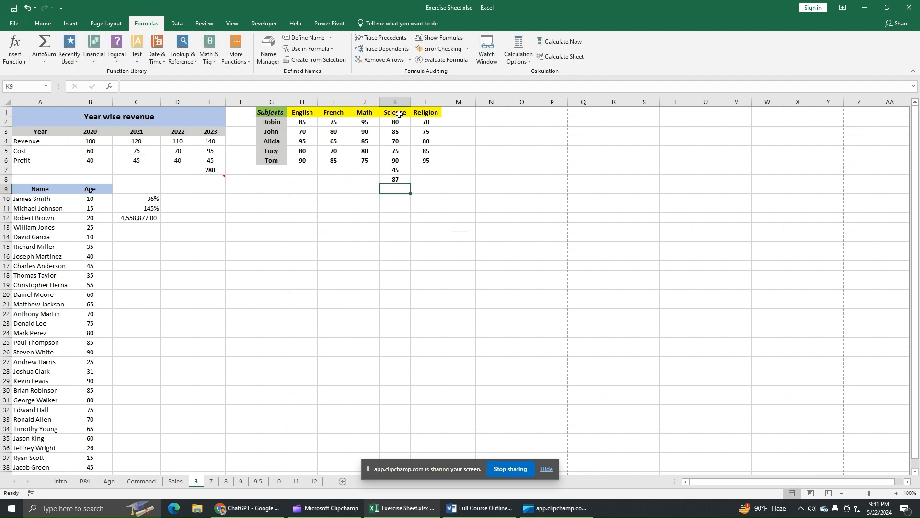
Step: Test which cells the renamed range covers with =Science_sub in cell J12, and clear the formula
left_click(359, 219)
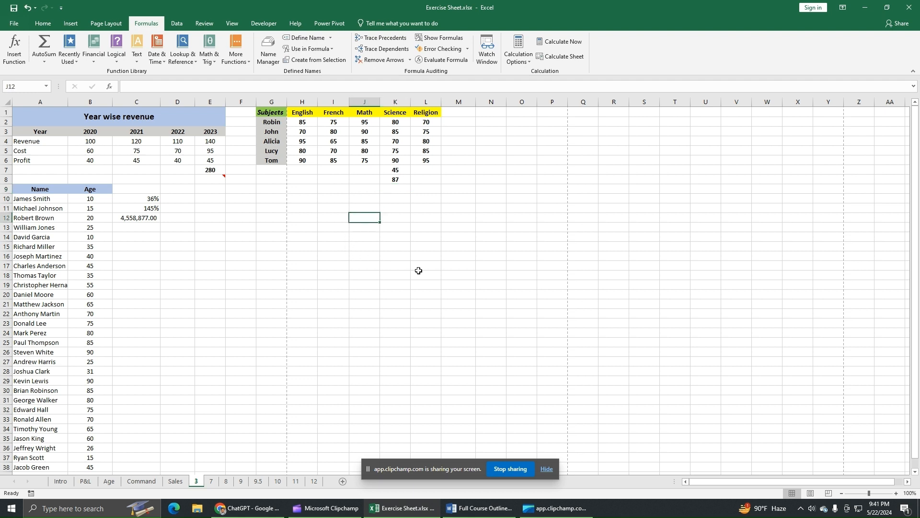
type("=sc")
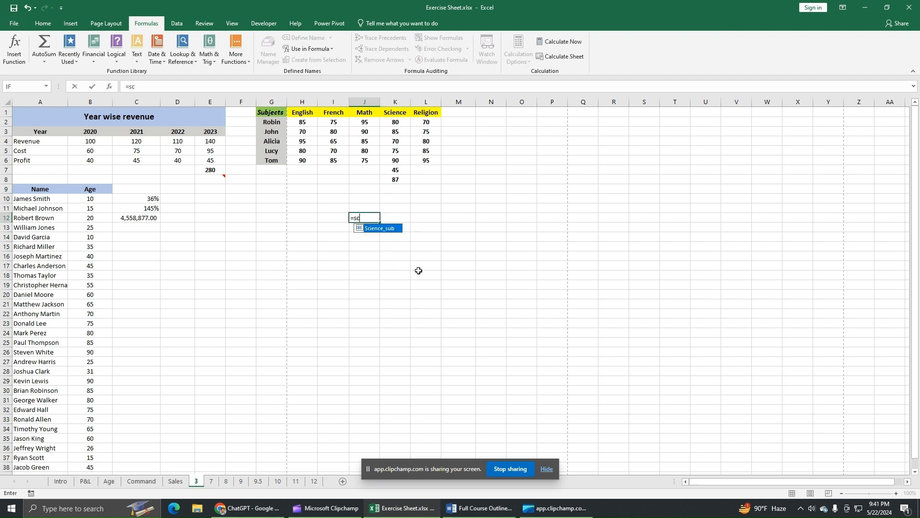
double_click(390, 230)
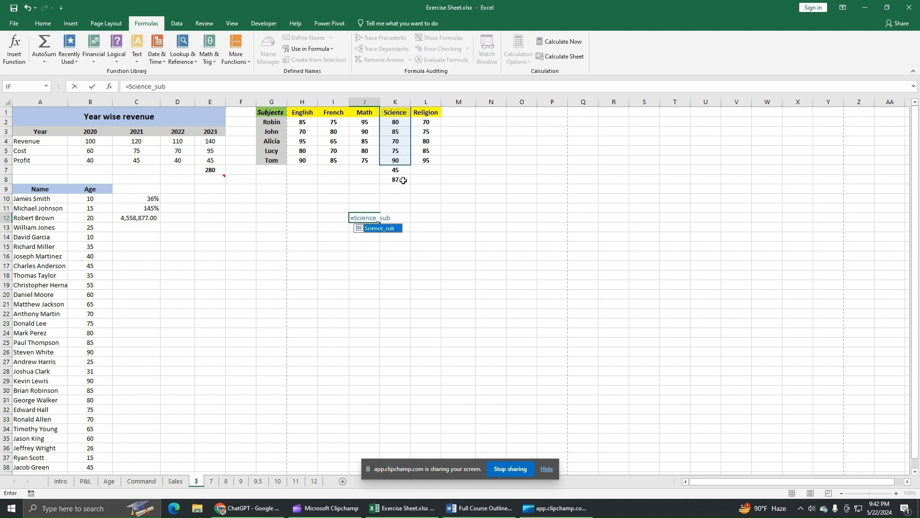
key("ctrl+Return")
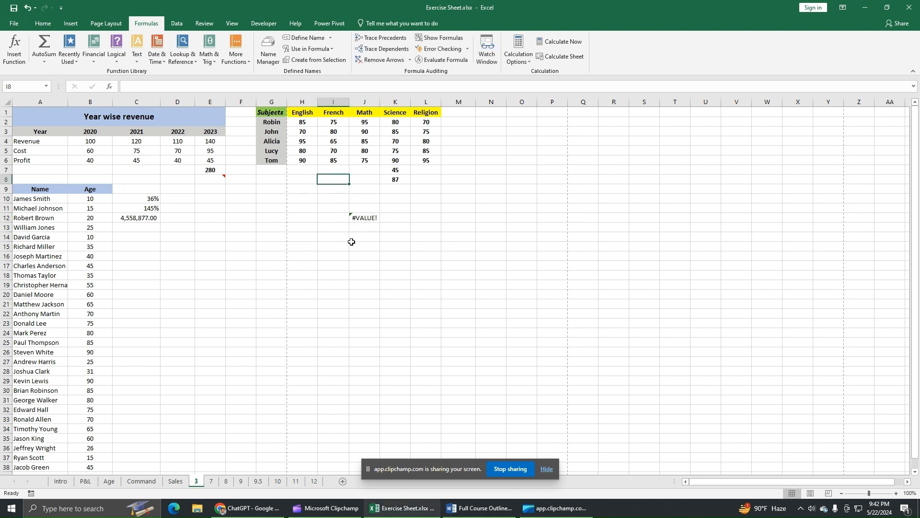
key("BackSpace")
left_click(523, 304)
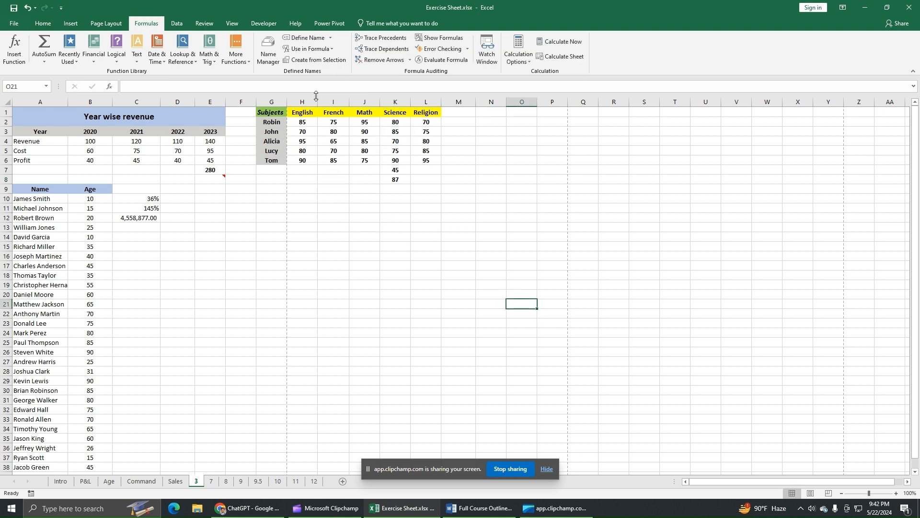
Step: Extend the range that Science_sub refers to so it covers K1:K8, including the two added scores
left_click(263, 56)
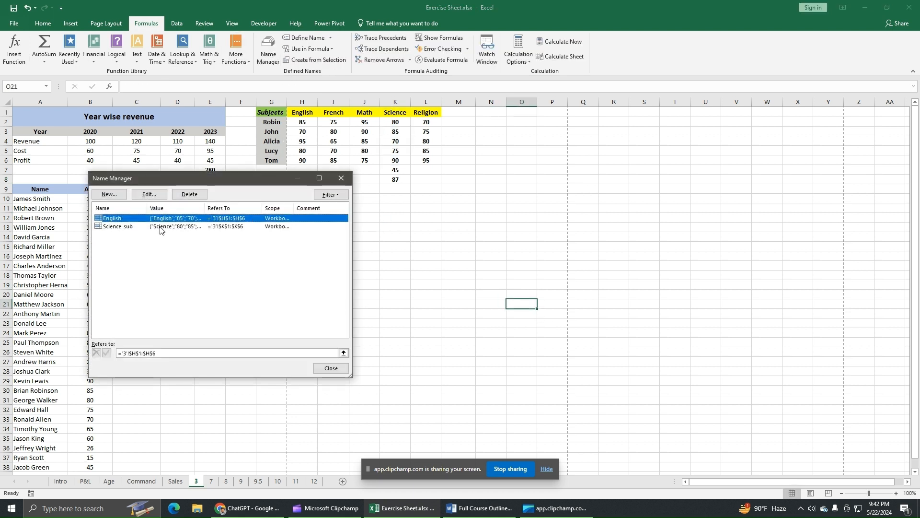
left_click(123, 226)
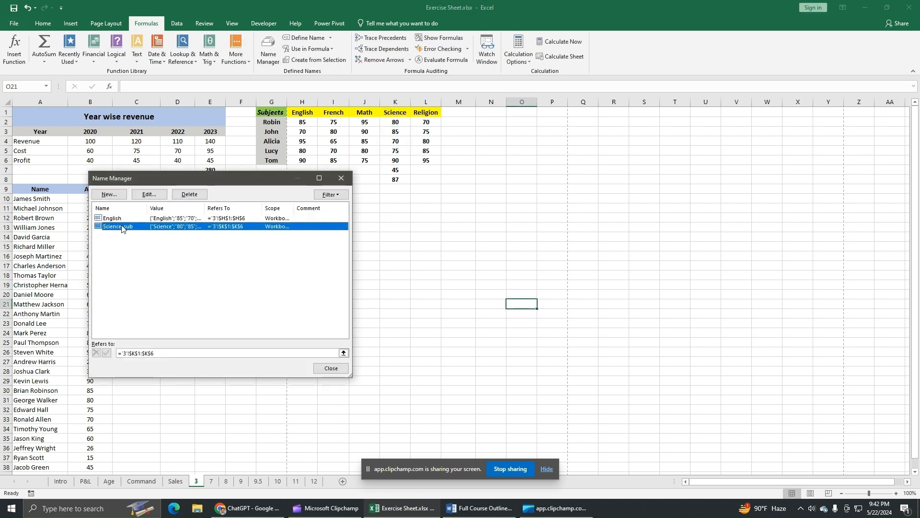
left_click(149, 194)
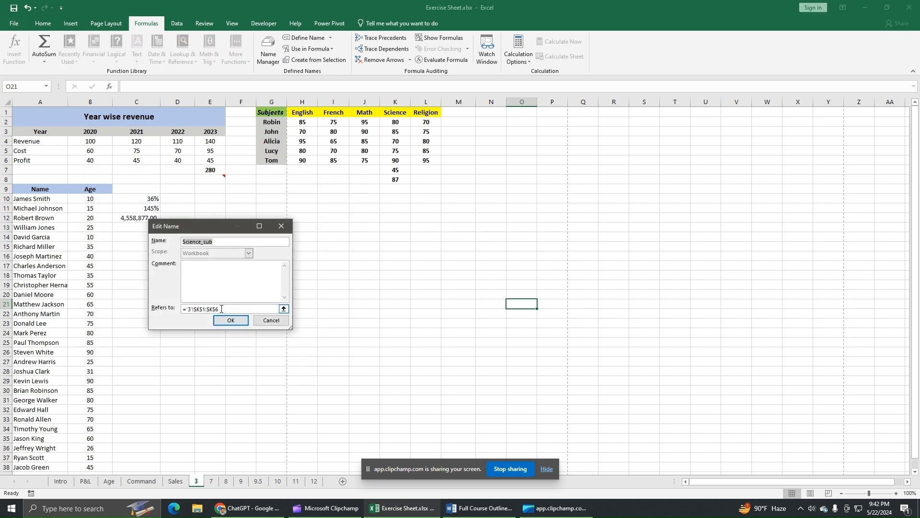
triple_click(221, 309)
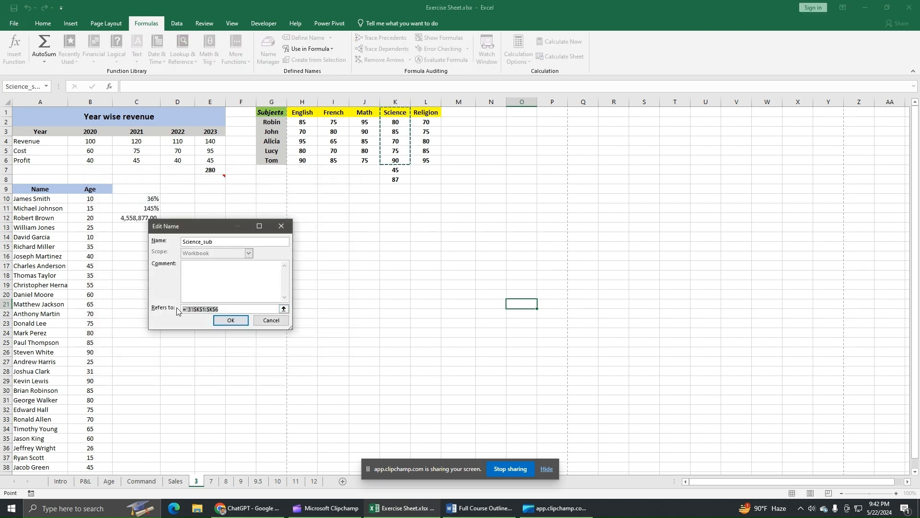
key("BackSpace")
left_click_drag(395, 112, 396, 179)
left_click(232, 320)
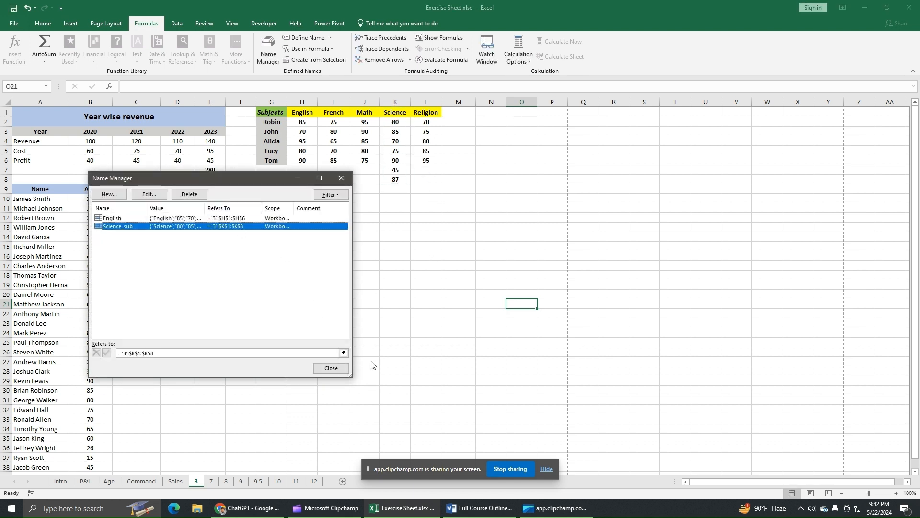
left_click(335, 370)
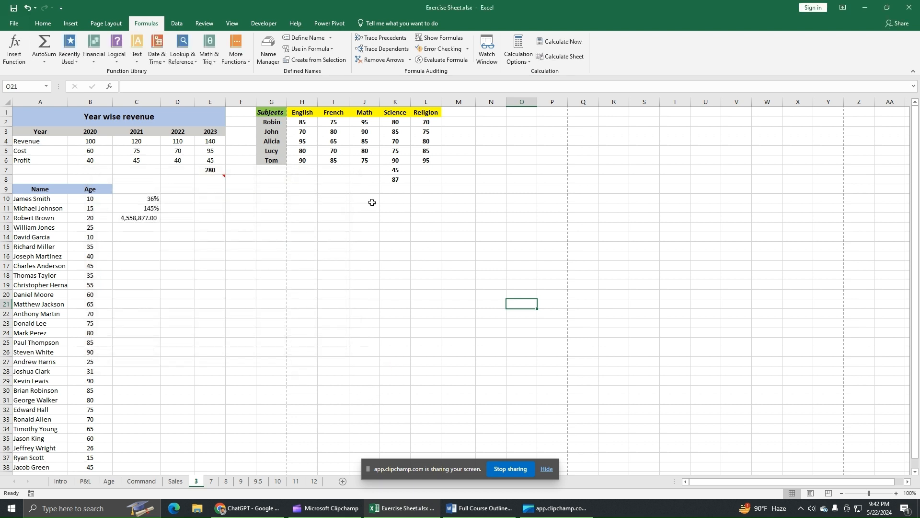
Step: Test the extended Science_sub range with =Science_sub in cell J10, and clear the formula
left_click(370, 201)
type("=")
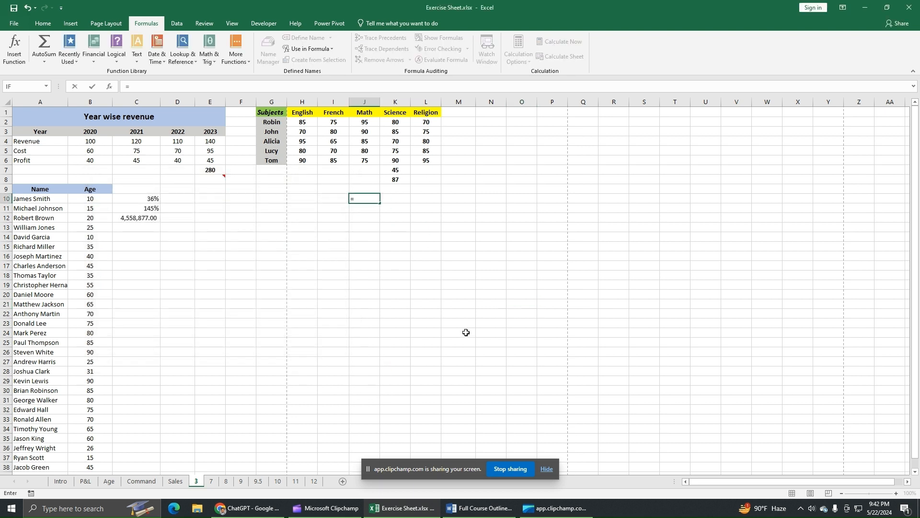
type("Science_sub")
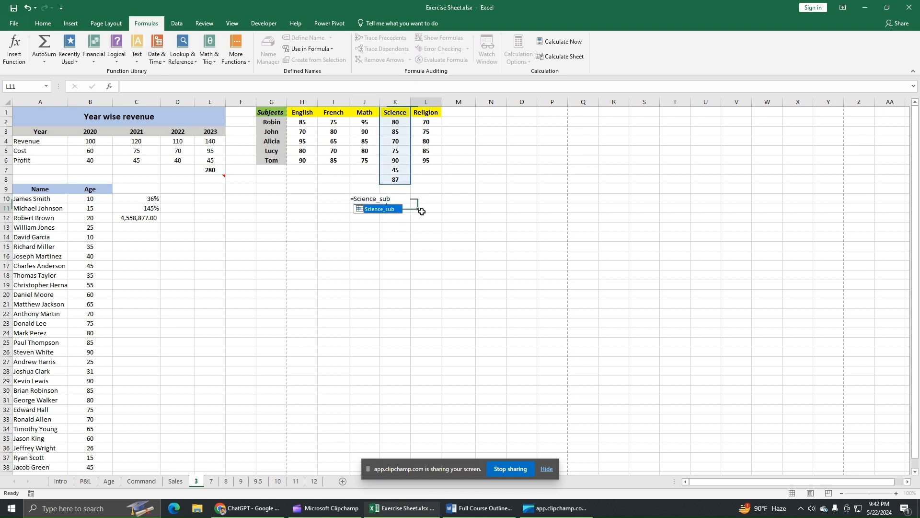
left_click(420, 207)
left_click(371, 198)
key("BackSpace")
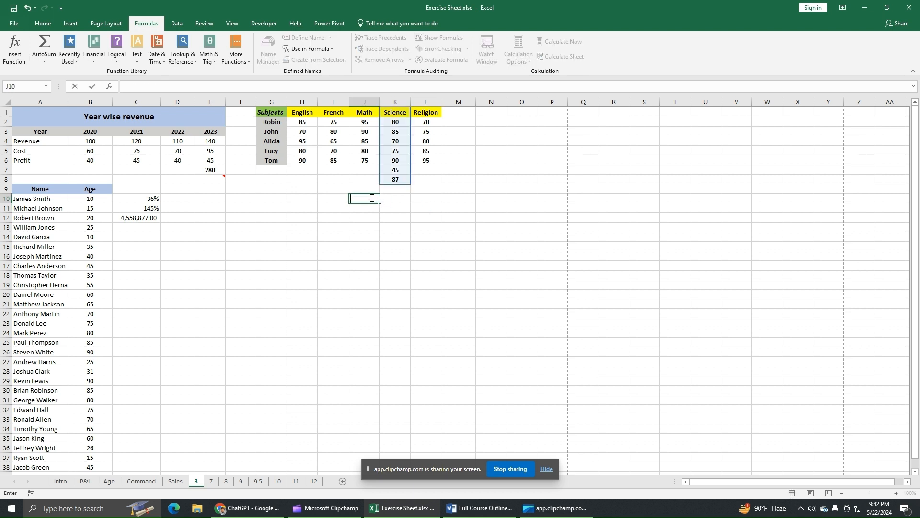
left_click(340, 189)
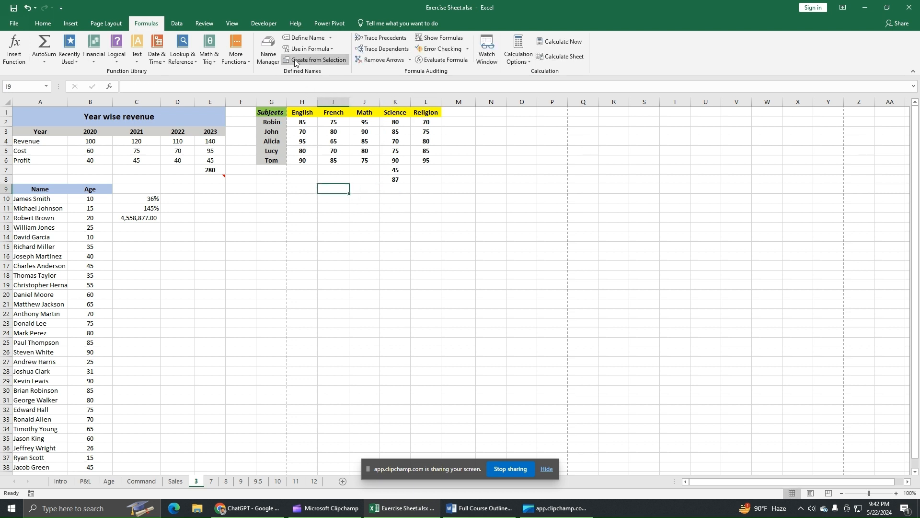
Step: Sum the English scores in cell I11 with =SUM(English), inserting the defined name into the formula
left_click(269, 58)
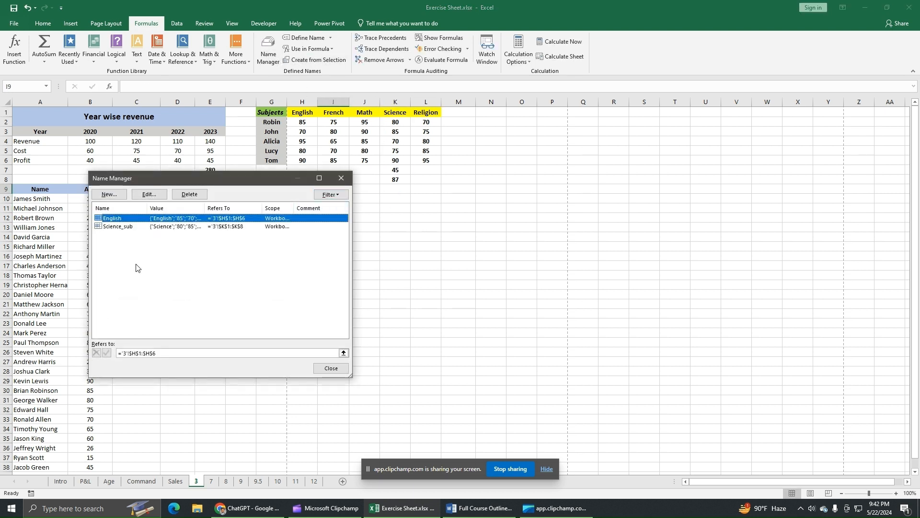
left_click(341, 178)
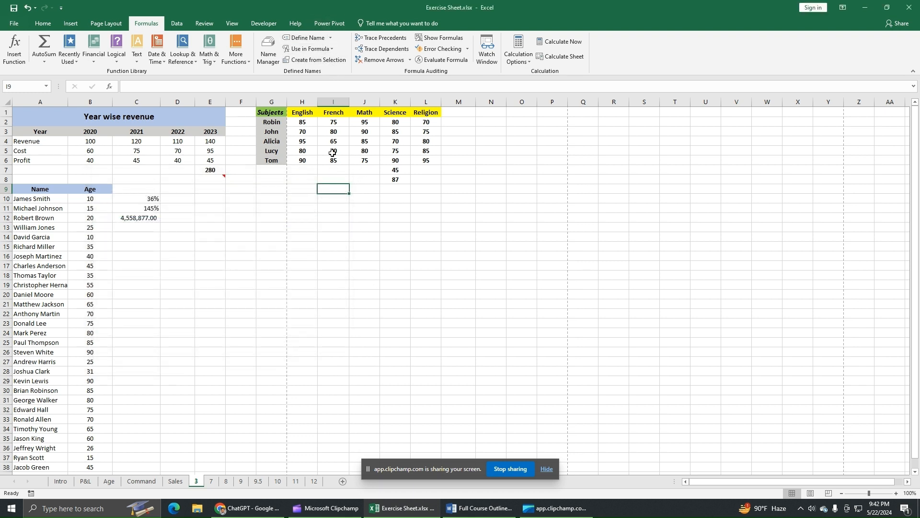
left_click(330, 209)
type("=")
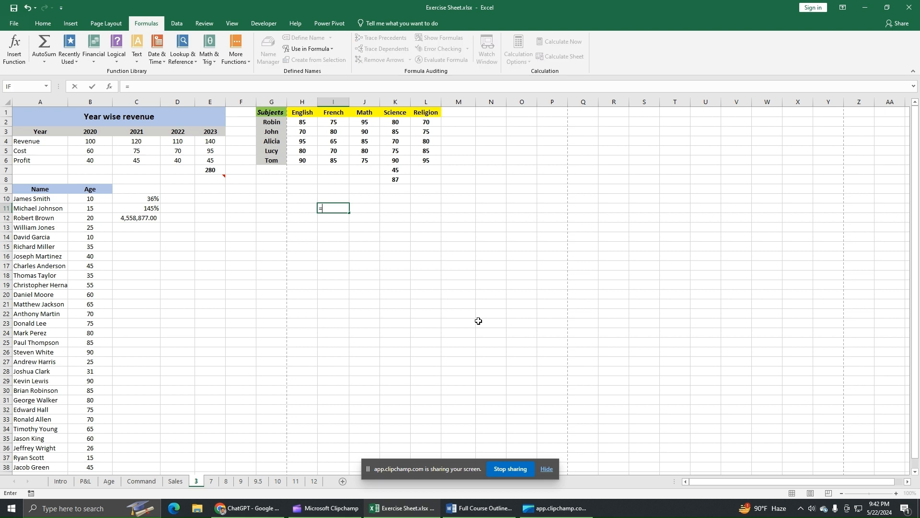
type("sum(")
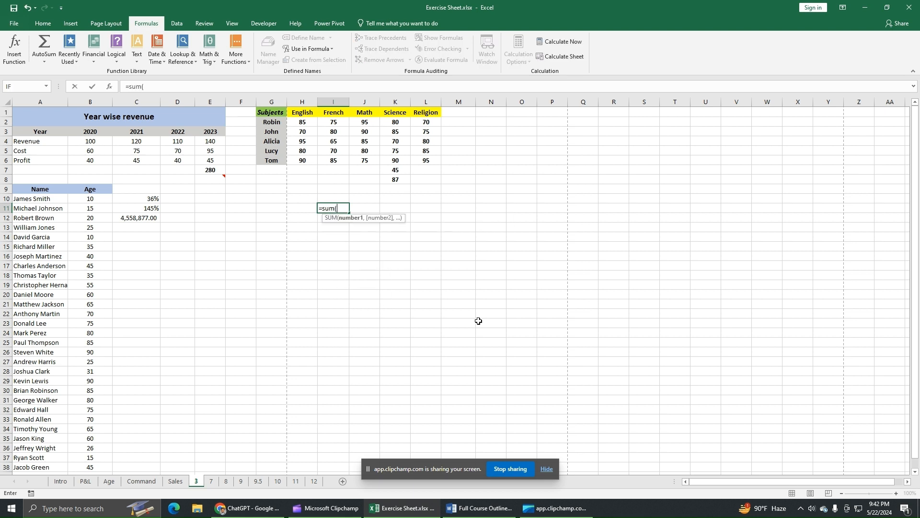
left_click(311, 49)
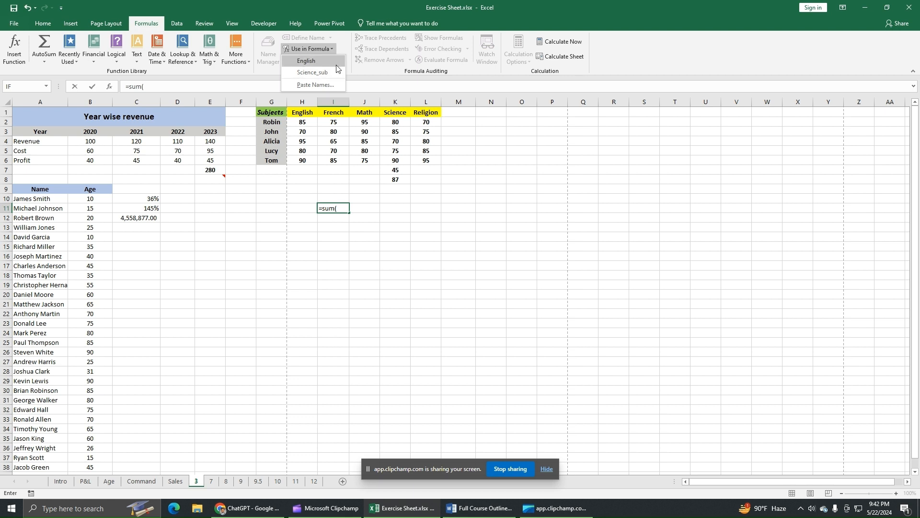
left_click(304, 60)
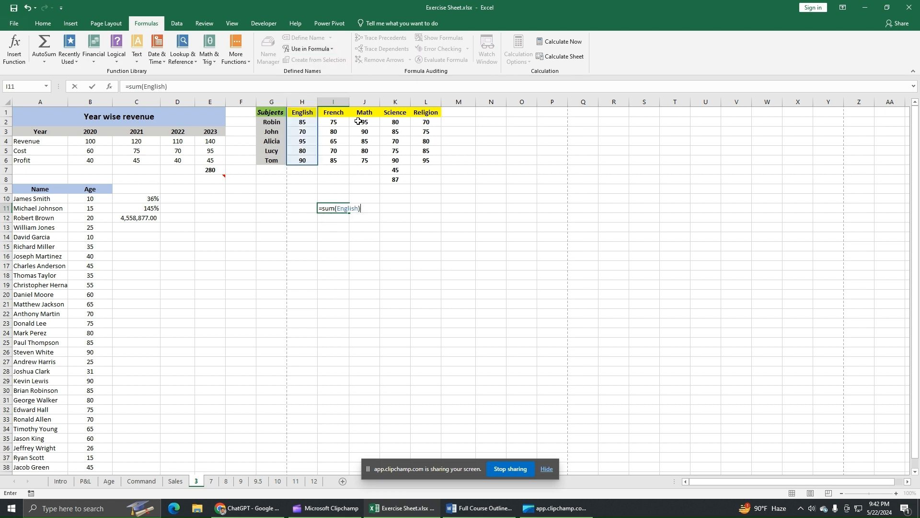
key("Return")
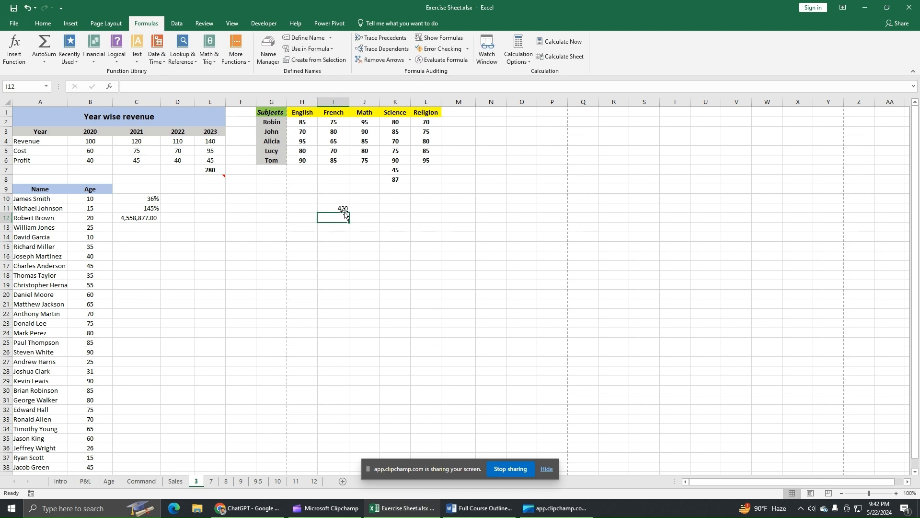
Step: Review the defined names available for formulas and in the Name Manager, and undo the sum entered in I11
left_click(332, 49)
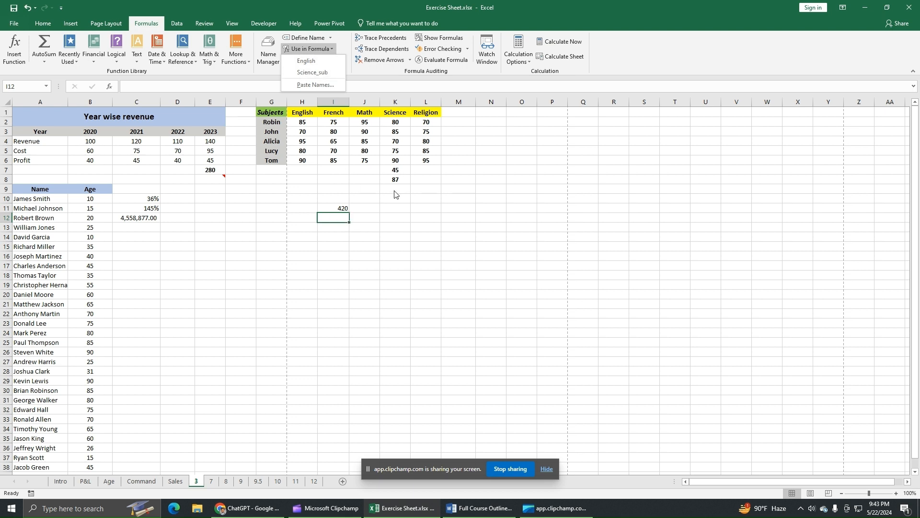
left_click(402, 204)
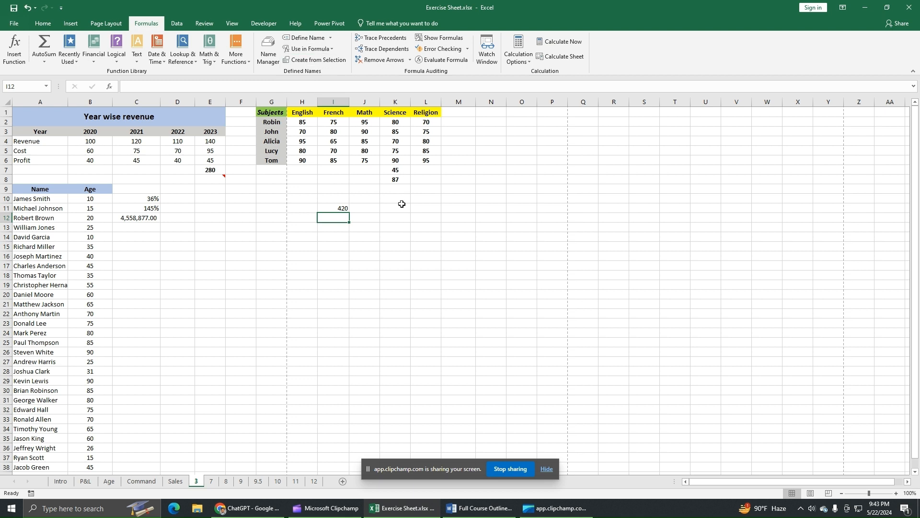
left_click(268, 50)
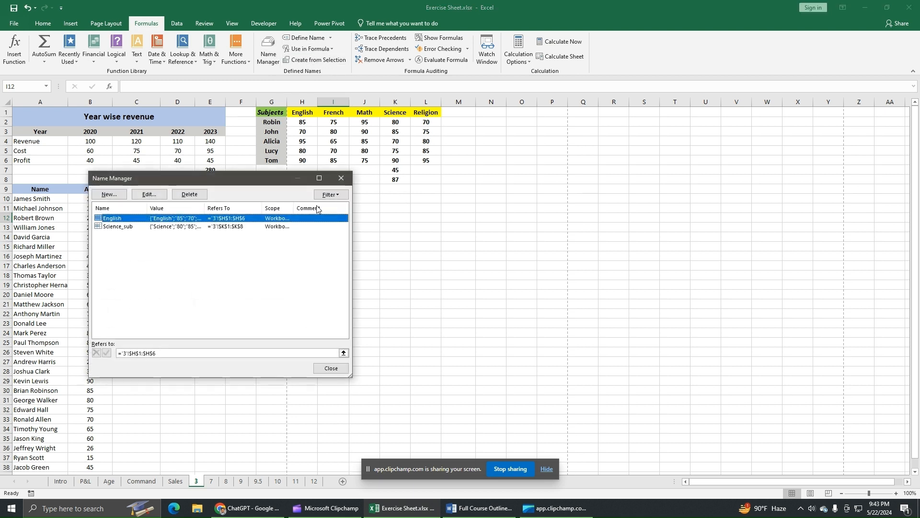
left_click(343, 180)
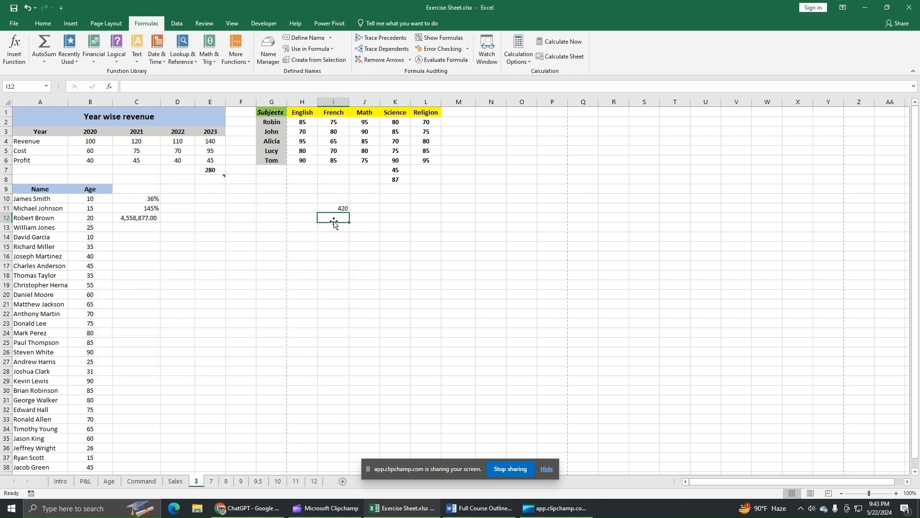
key("ctrl+z")
left_click(398, 261)
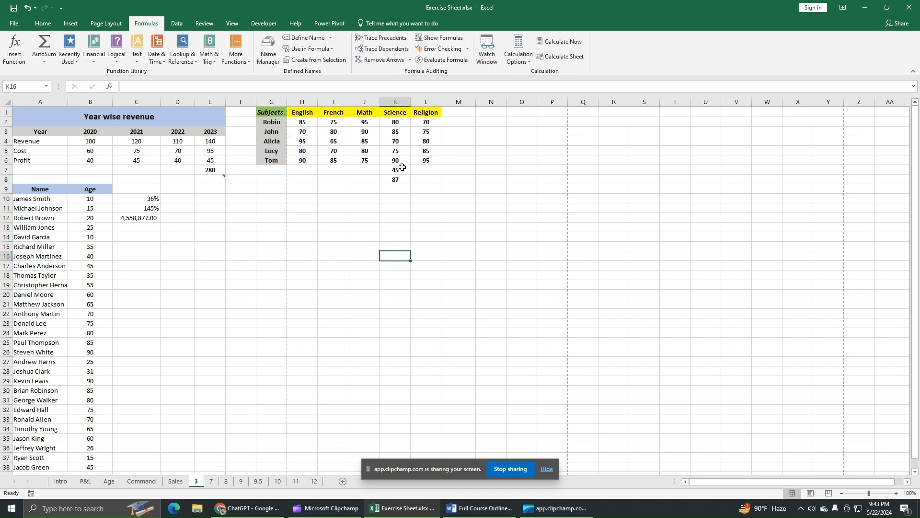
Step: Clear the two extra scores in K7 and K8 below the Science column
left_click_drag(402, 169, 404, 178)
key("BackSpace")
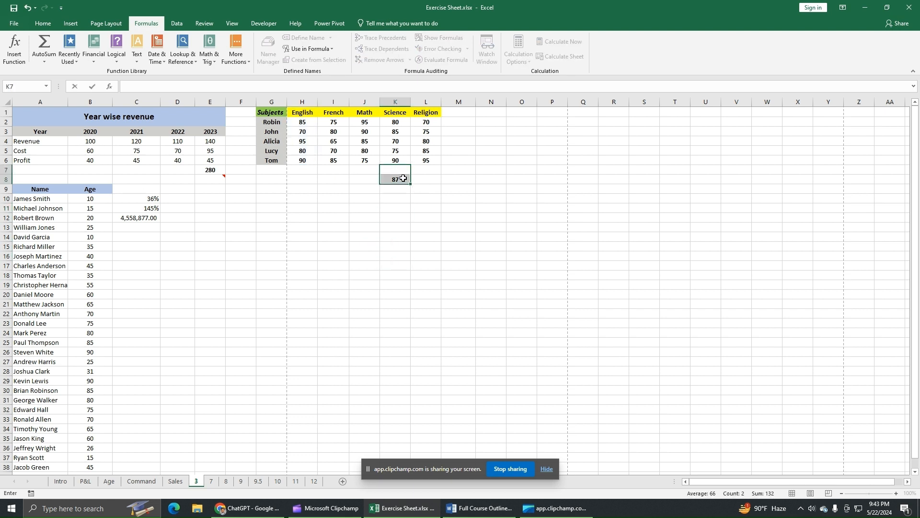
left_click(403, 179)
key("BackSpace")
key("Return")
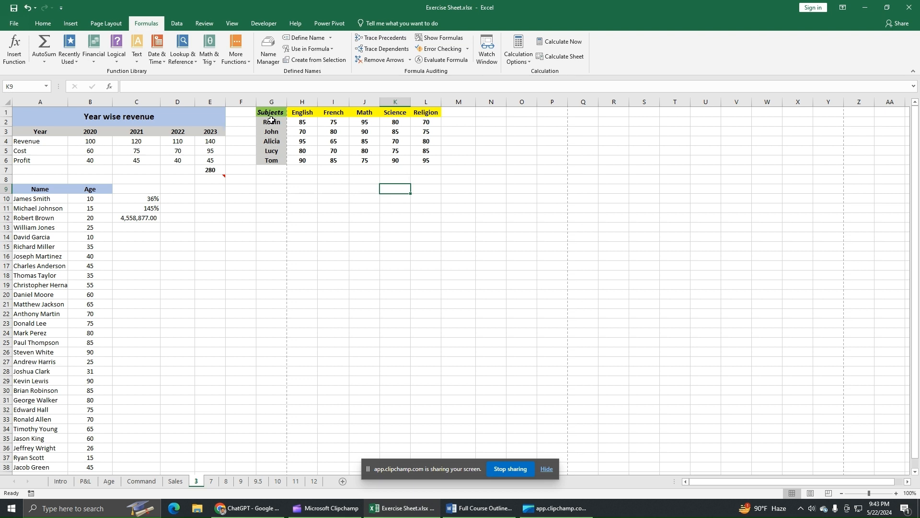
Step: Delete both defined names, English and Science_sub, together in the Name Manager
left_click(263, 65)
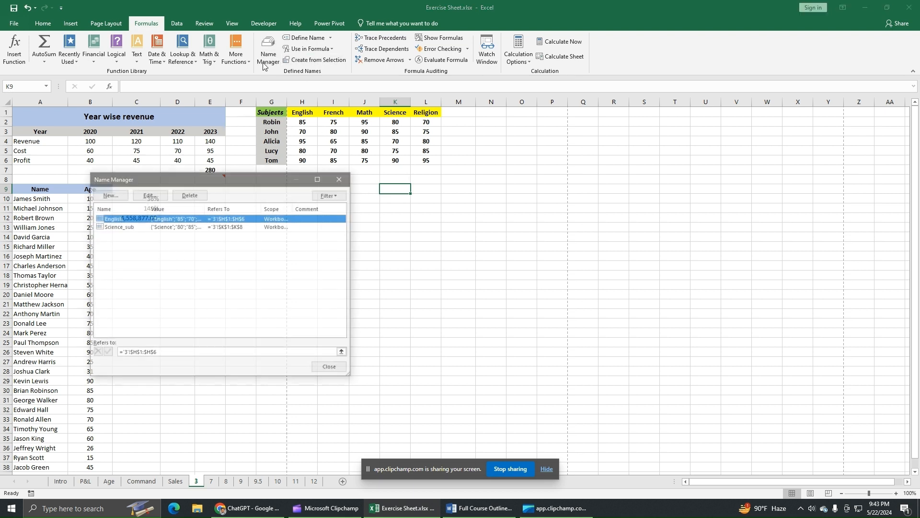
left_click(120, 228)
left_click(128, 221)
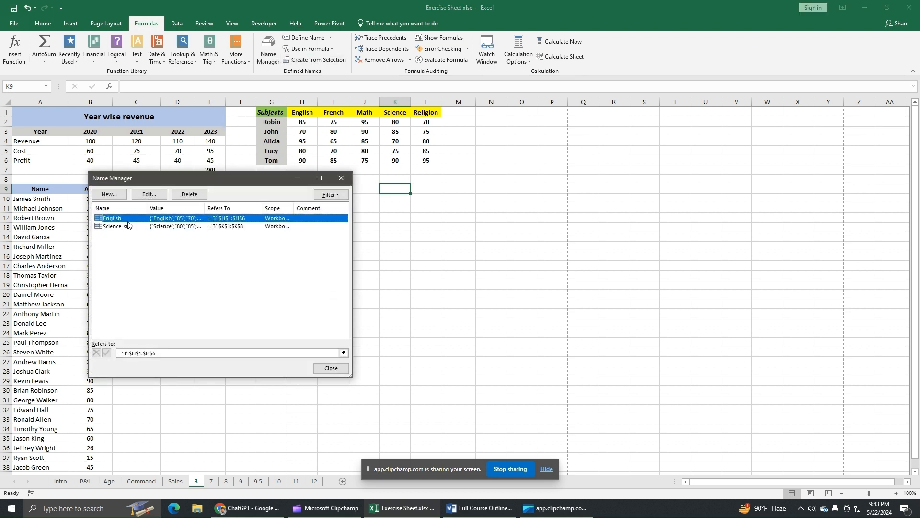
left_click(130, 226)
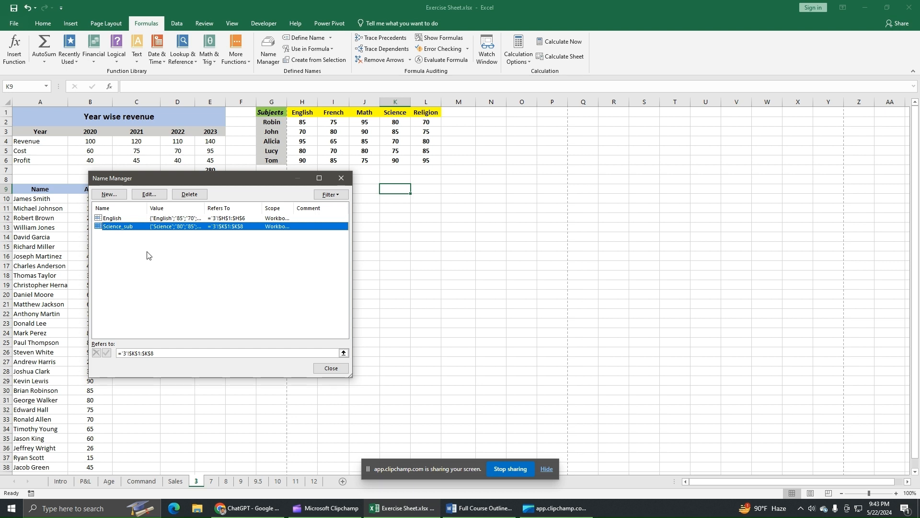
left_click(123, 220, "ctrl")
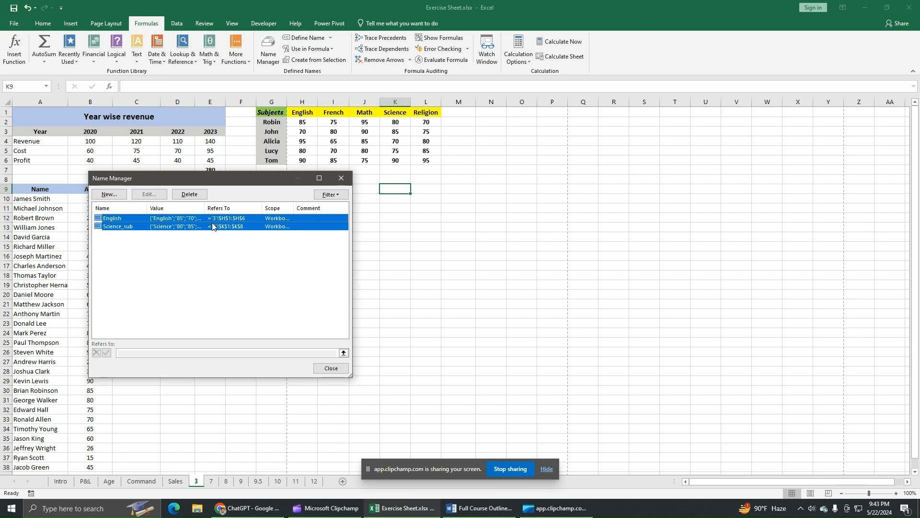
left_click(192, 197)
left_click(441, 283)
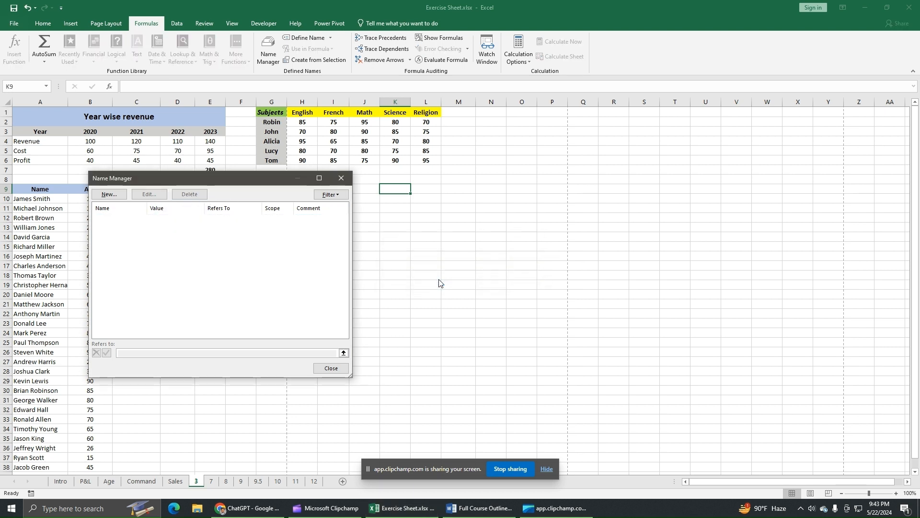
left_click(340, 179)
left_click(366, 235)
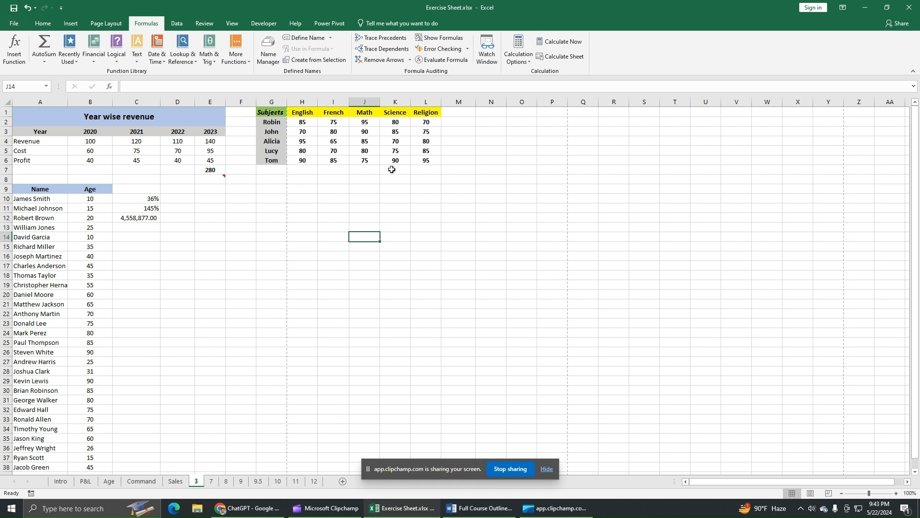
Step: Create names from the top row only for the subject table G1:L6, and check the names offered for formulas
left_click_drag(274, 113, 434, 163)
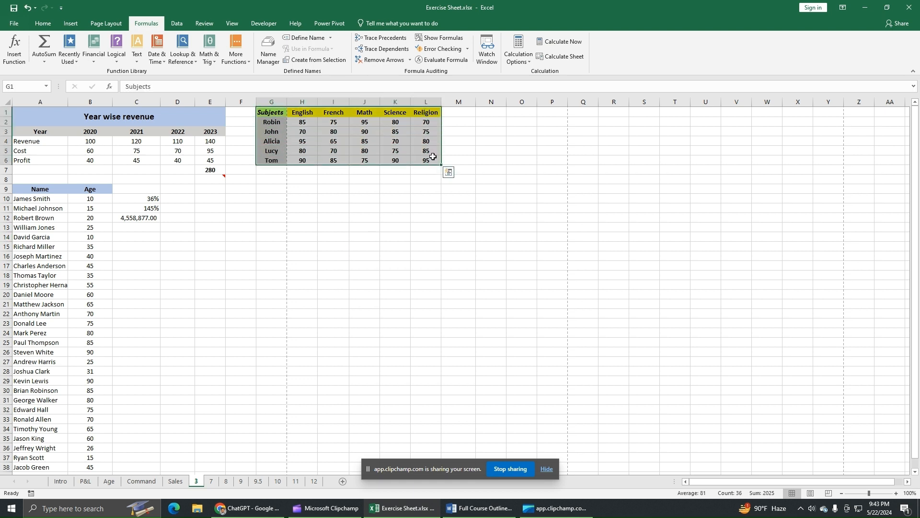
left_click(322, 60)
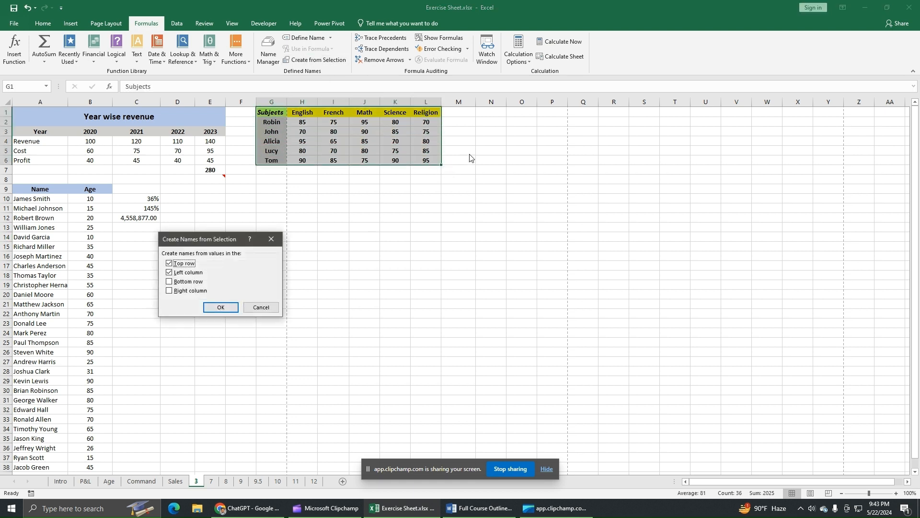
left_click(170, 272)
left_click(222, 307)
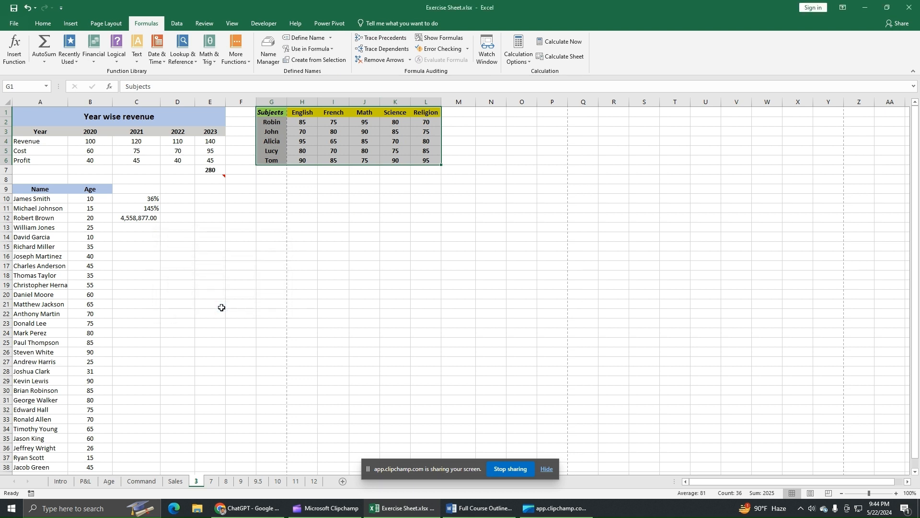
left_click(325, 51)
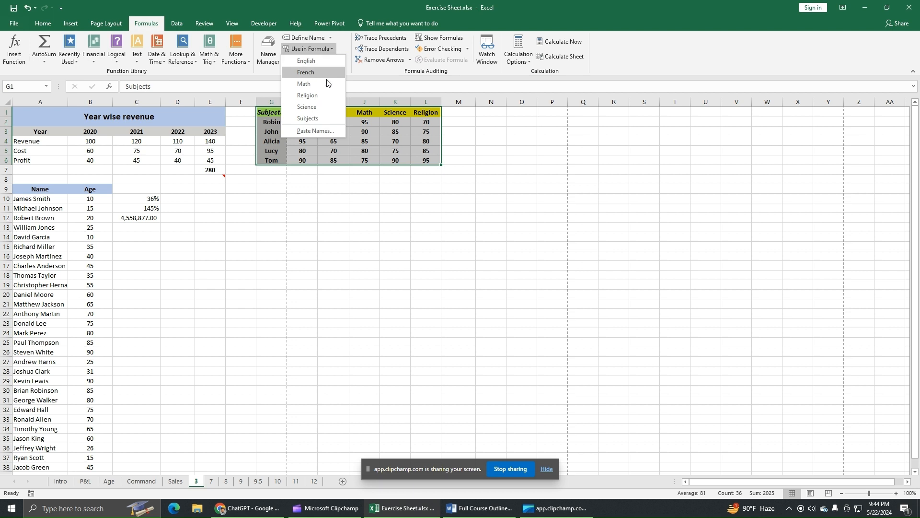
left_click(442, 219)
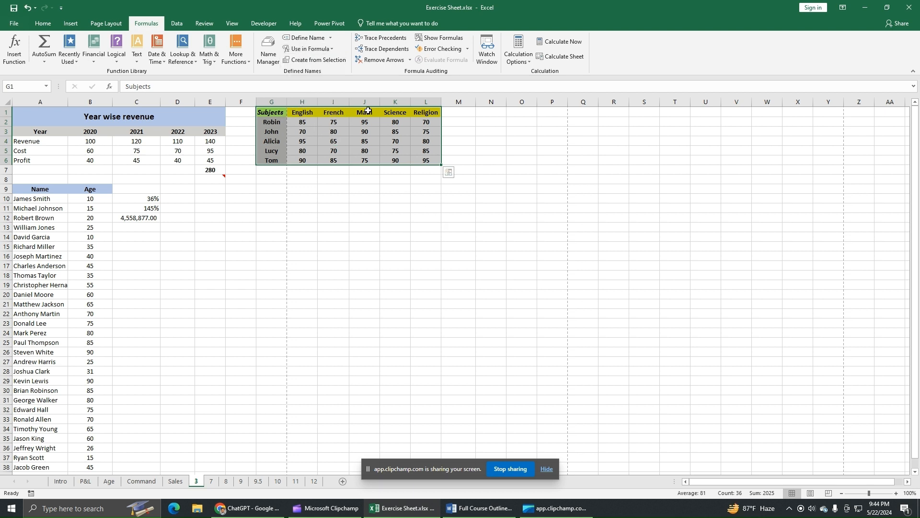
left_click(327, 48)
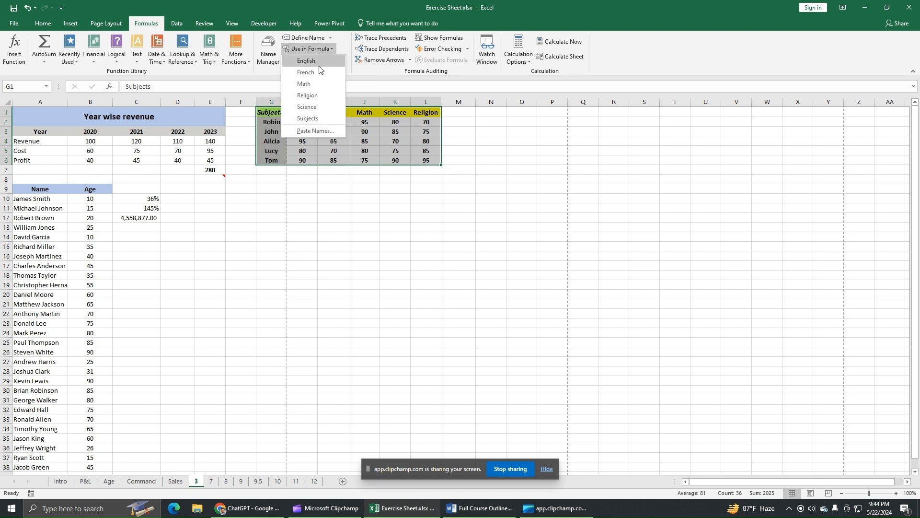
left_click(329, 189)
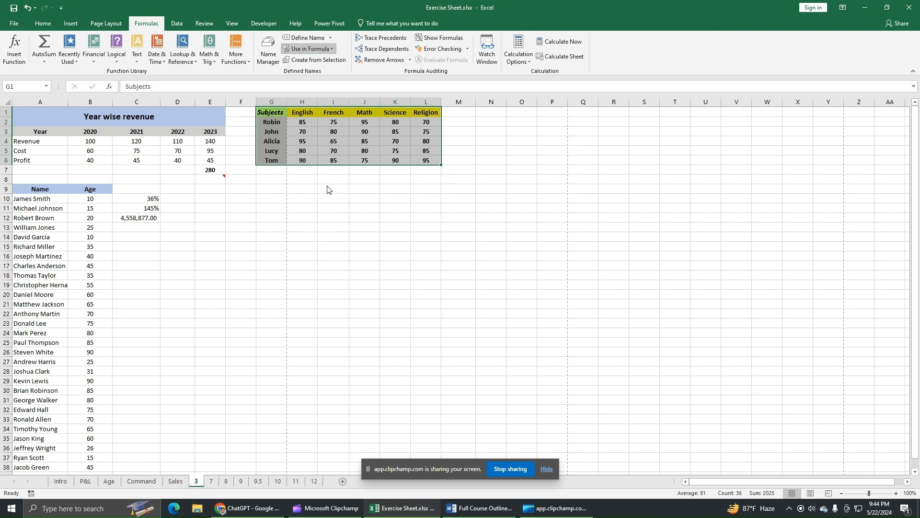
Step: Test which cells the Science name covers by entering =Science in cell I9
left_click(329, 189)
type("=")
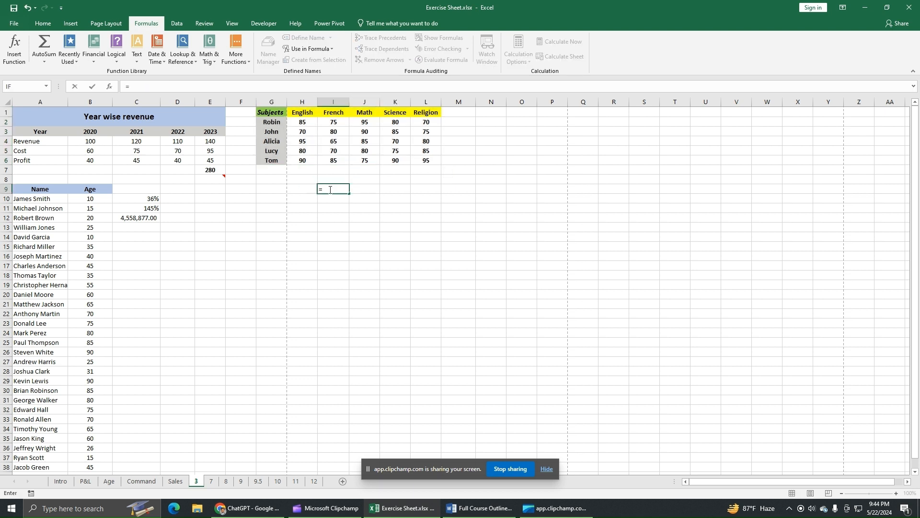
type("sc")
double_click(346, 200)
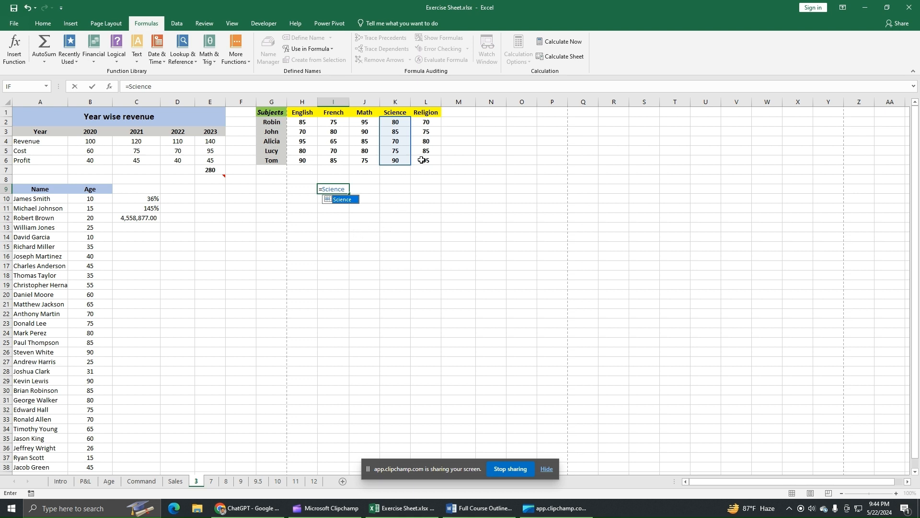
left_click(340, 233)
Step: Replace the formula in cell I9 with =SUM(Science) to total the Science scores
left_click(341, 189)
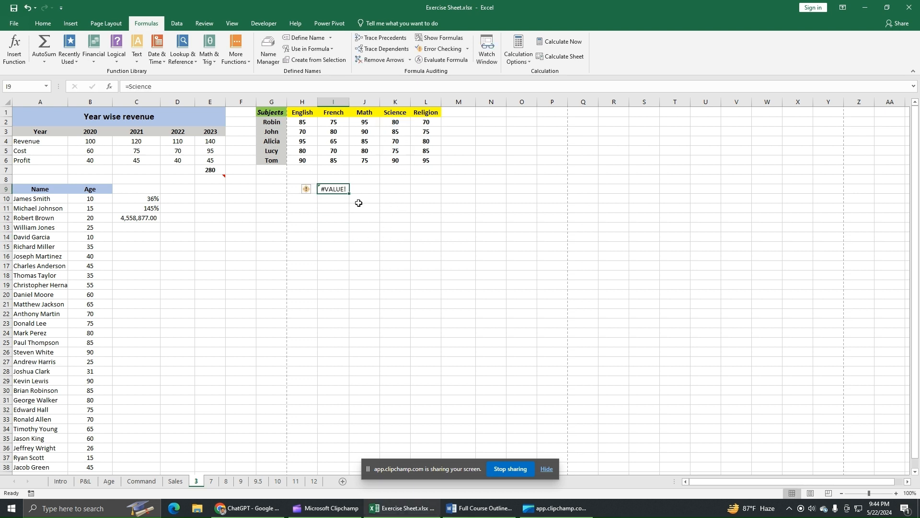
type("=sum")
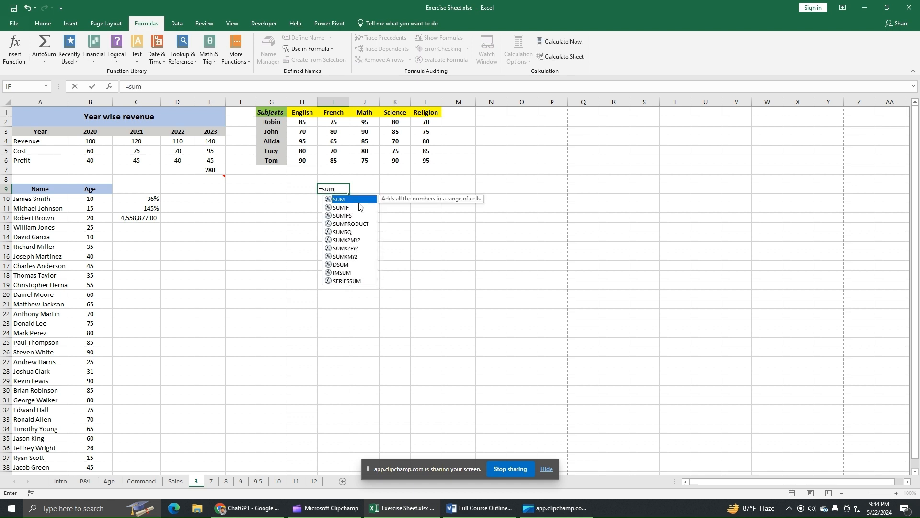
type("(")
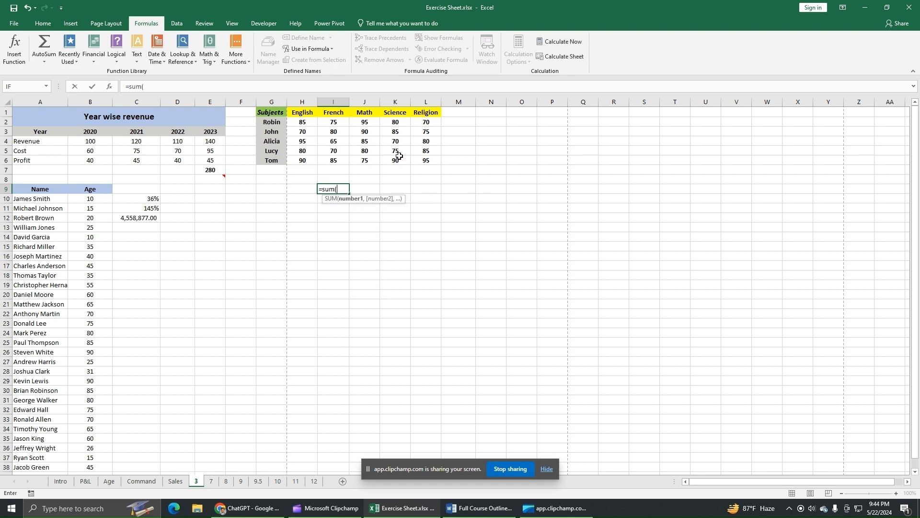
type("sc")
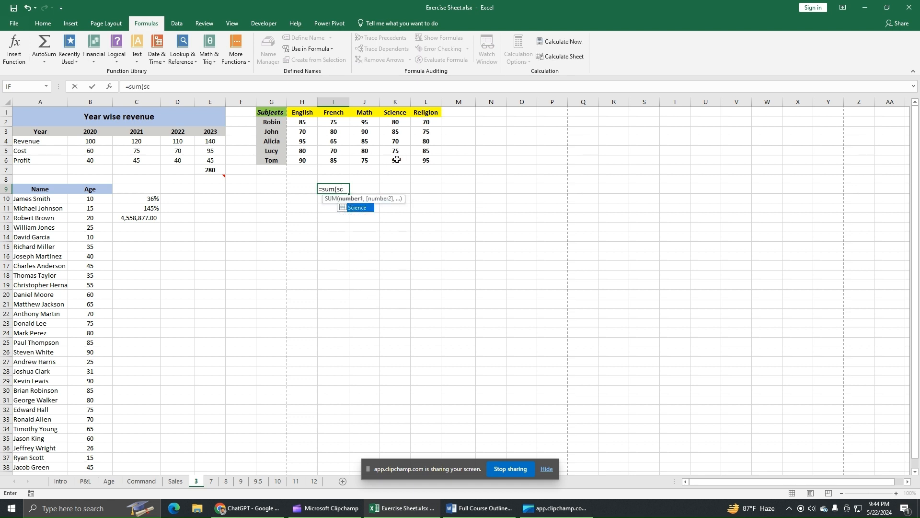
double_click(364, 207)
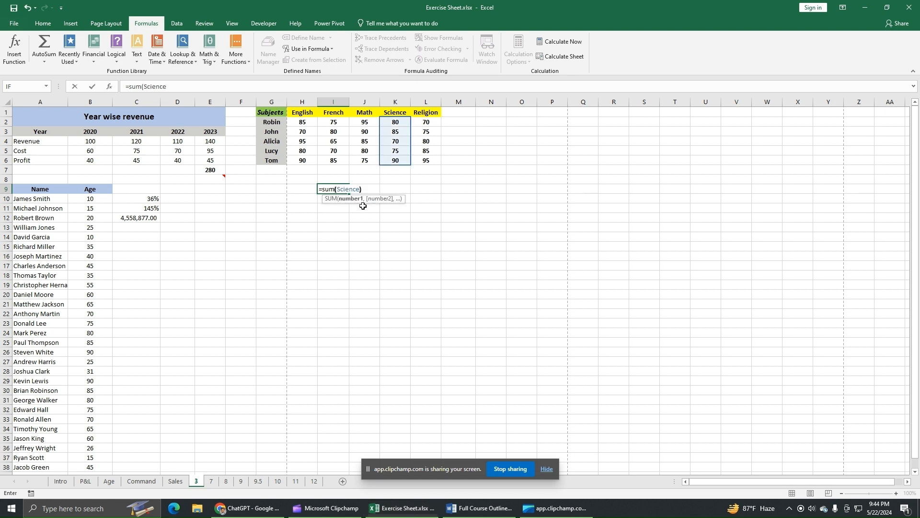
key("Return")
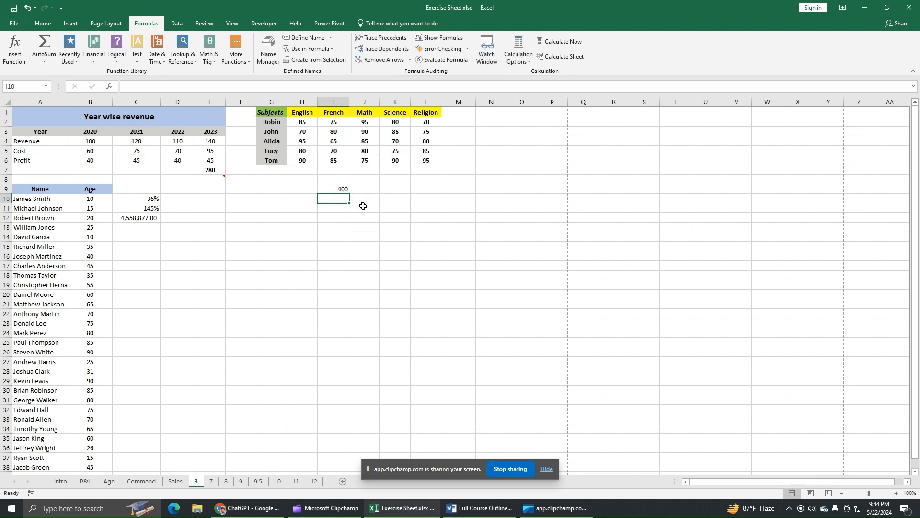
Step: Remove the Science total from cell I9, leaving the cell empty
left_click(337, 188)
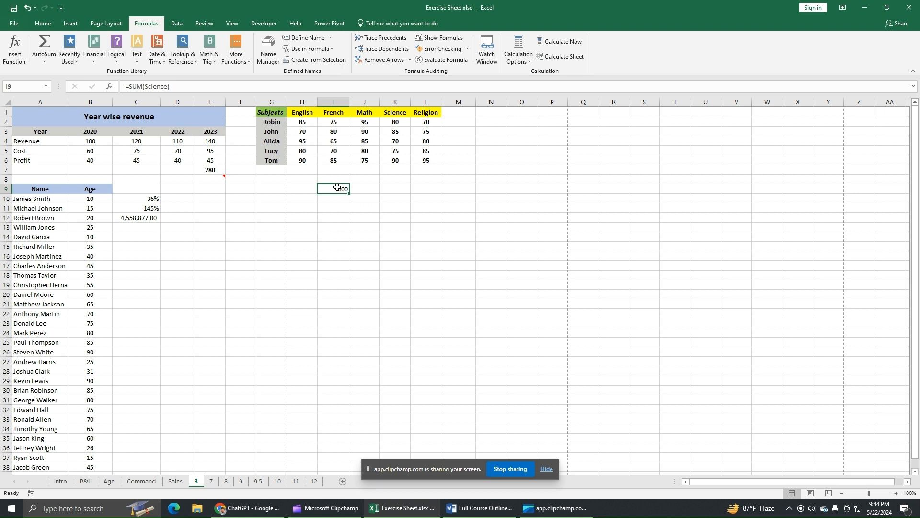
key("BackSpace")
key("Return")
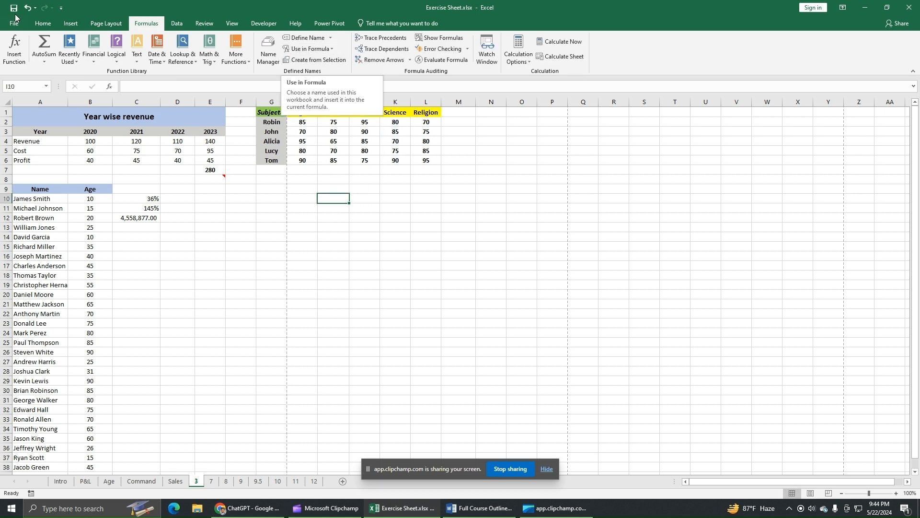
key("ctrl+z")
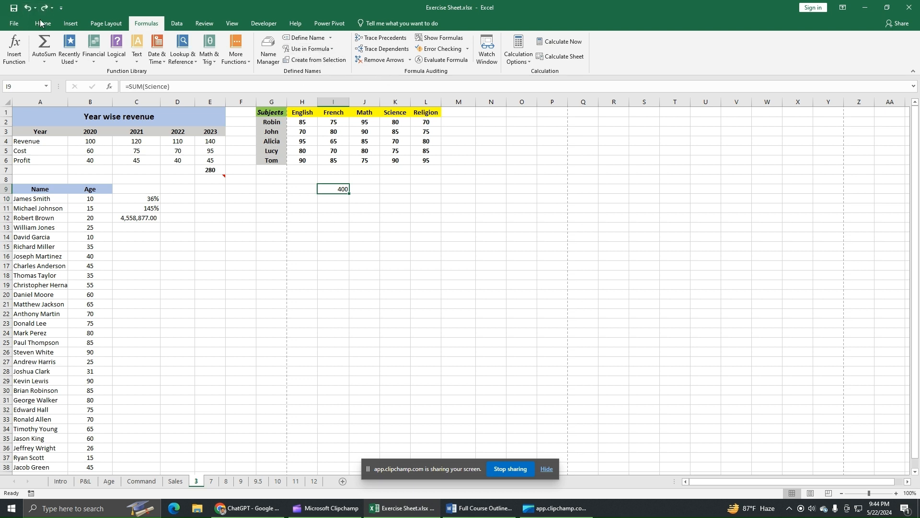
left_click(28, 13)
left_click(28, 12)
Step: Check the names offered for formulas and delete all of them, from English to Subjects, together in the Name Manager
left_click(324, 49)
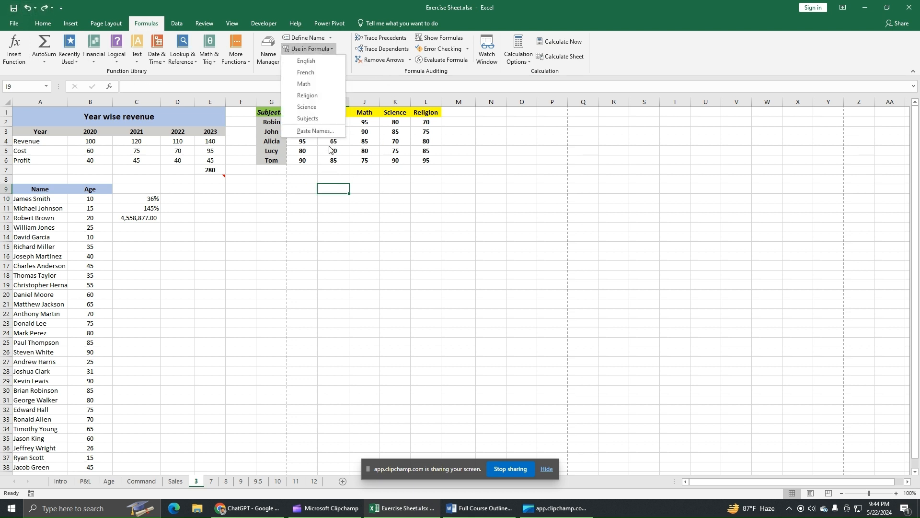
left_click(434, 206)
left_click(269, 51)
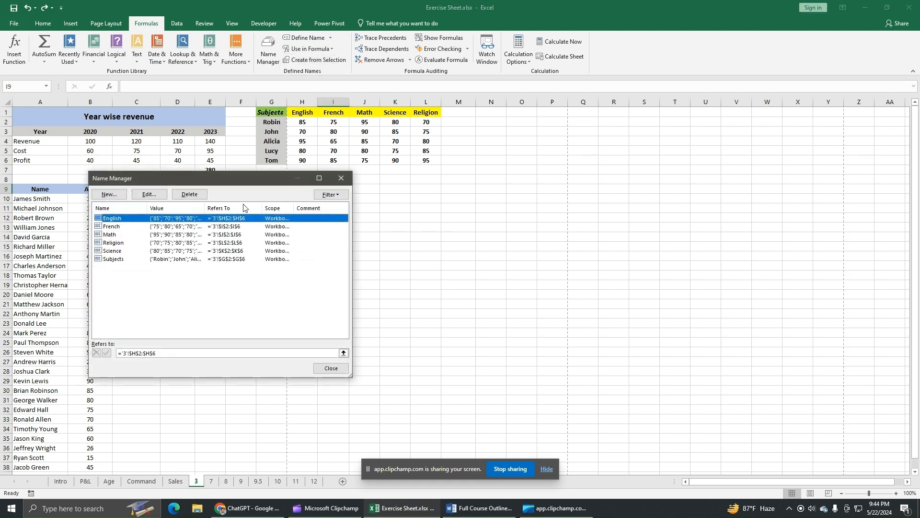
left_click(119, 226, "shift")
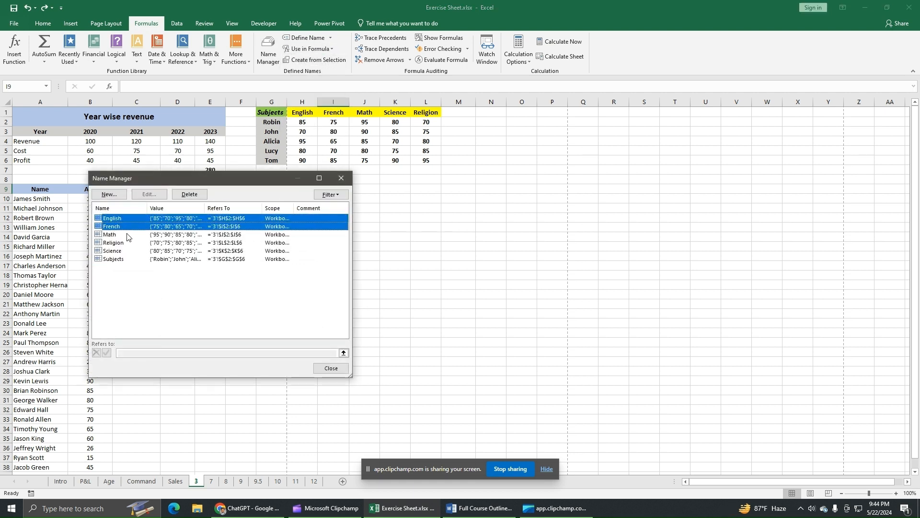
left_click(127, 235, "shift")
left_click(127, 243, "shift")
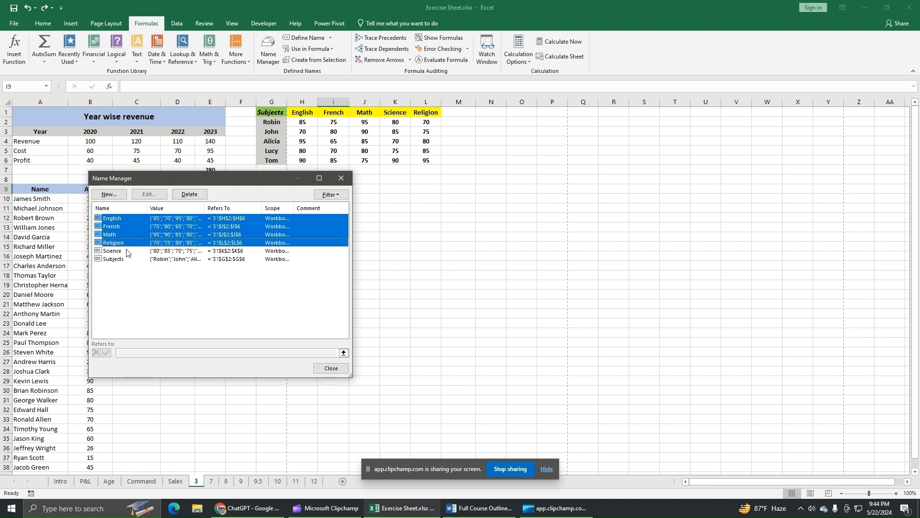
left_click(128, 250, "shift")
left_click(128, 259, "shift")
left_click(190, 194)
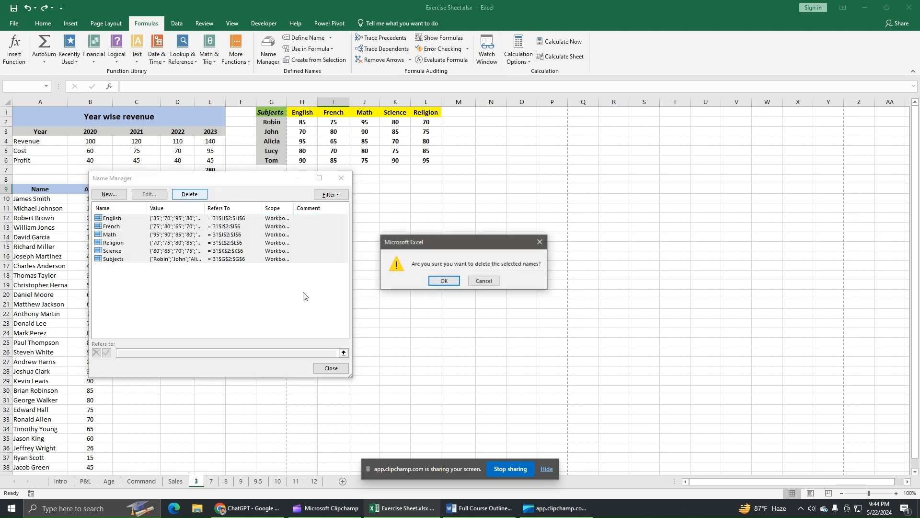
left_click(447, 284)
left_click(341, 178)
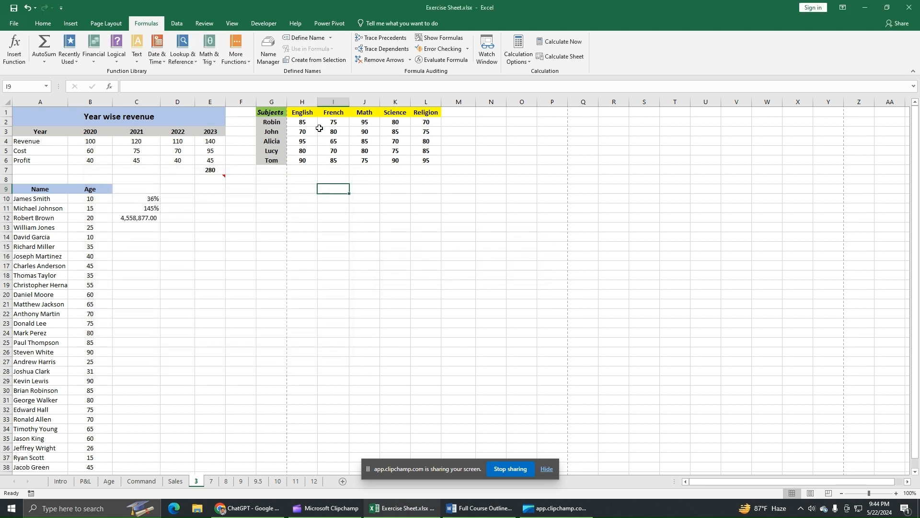
Step: Create names from the left column only for the subject table G1:L6, and check the names offered for formulas
left_click_drag(283, 112, 429, 162)
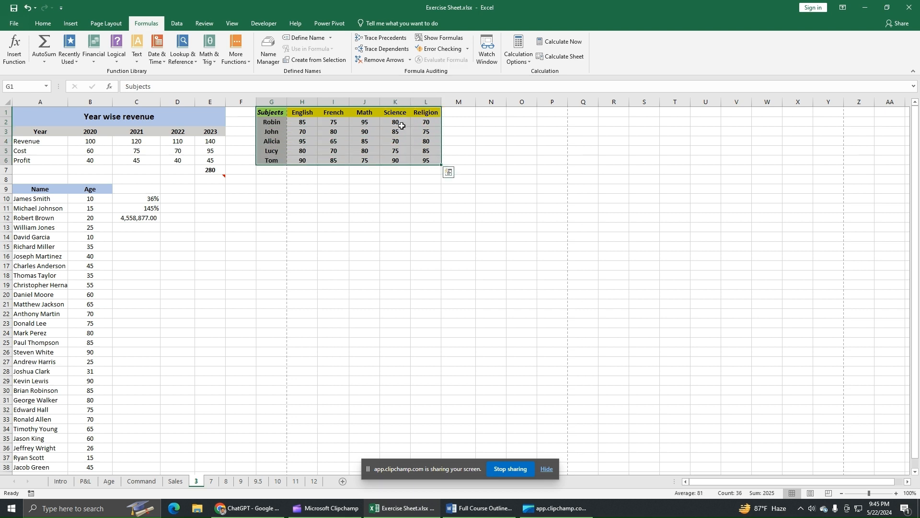
left_click(316, 60)
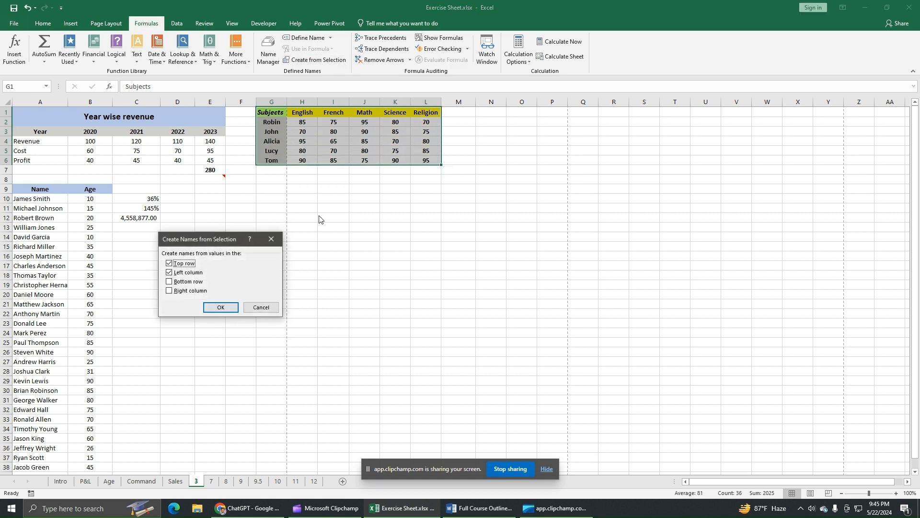
left_click(170, 264)
left_click(219, 307)
left_click(311, 48)
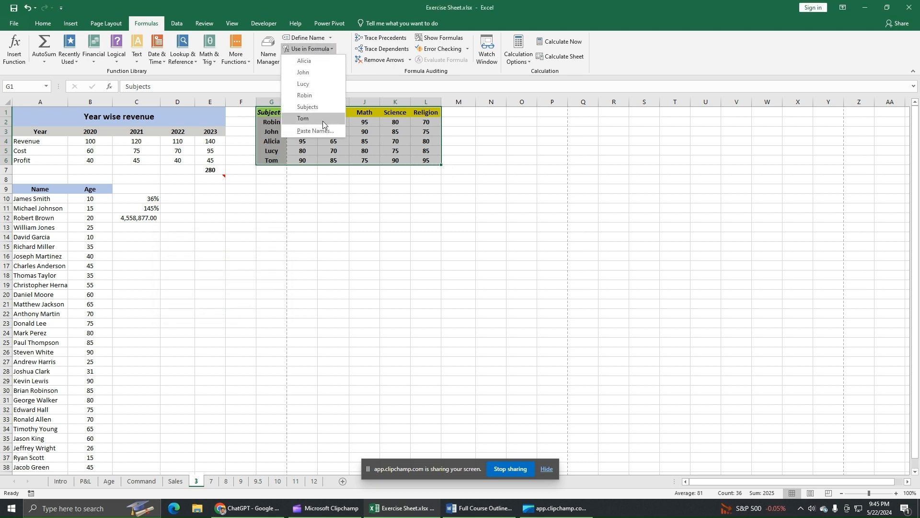
left_click(326, 214)
Step: Total the scores of the student in row 2 in cell H10, using SUM on that student's named range
left_click(309, 199)
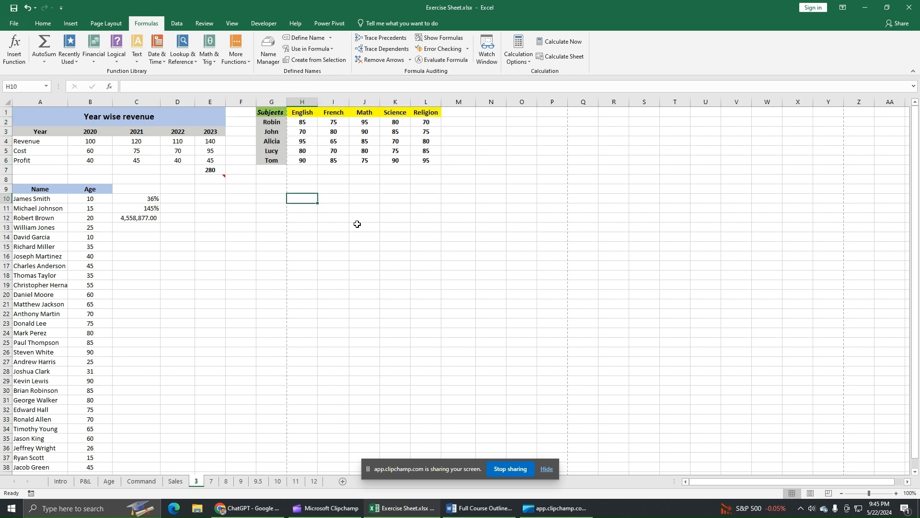
type("=rob")
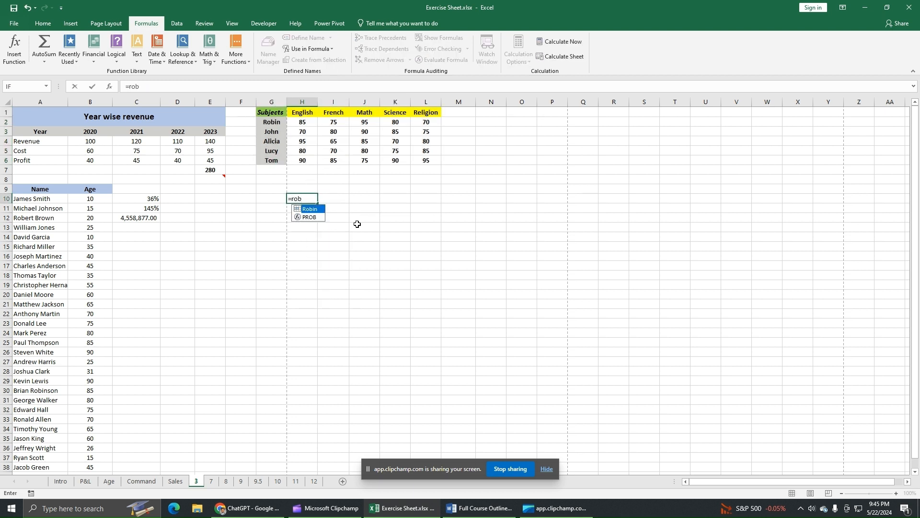
double_click(318, 209)
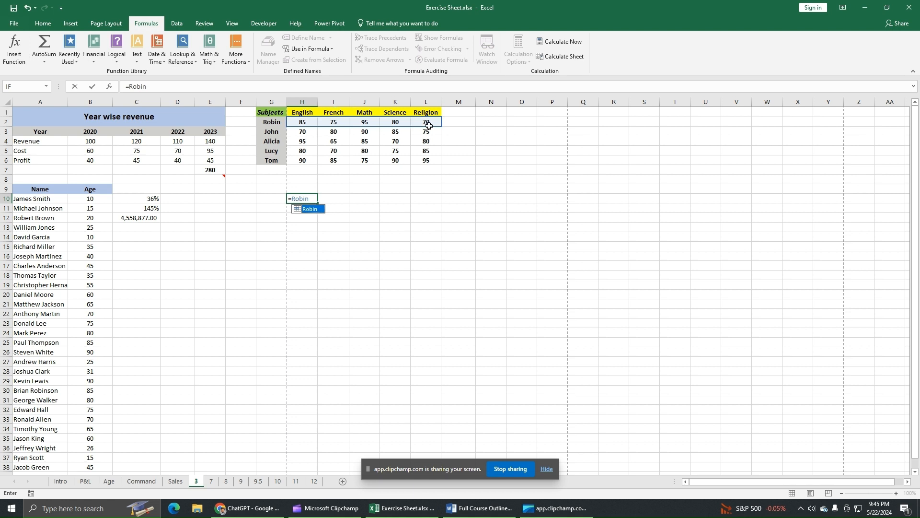
double_click(132, 86)
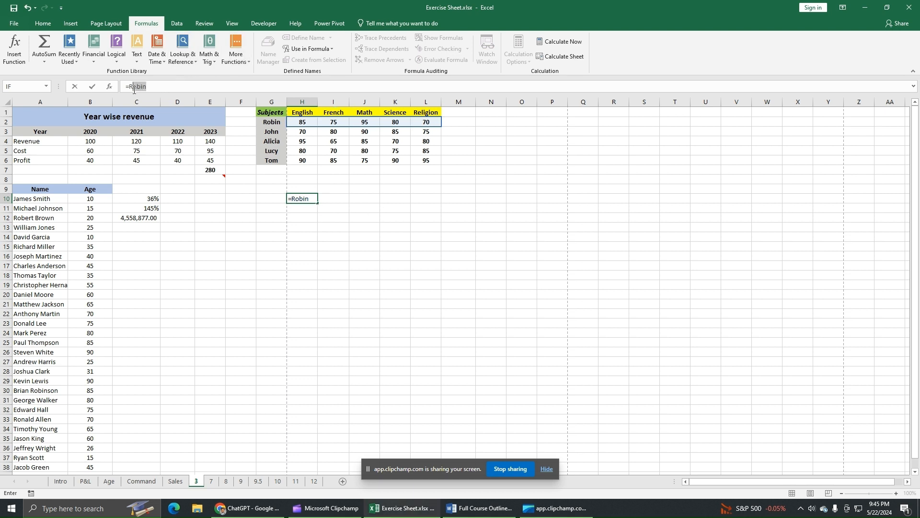
left_click(131, 88)
type("sum(")
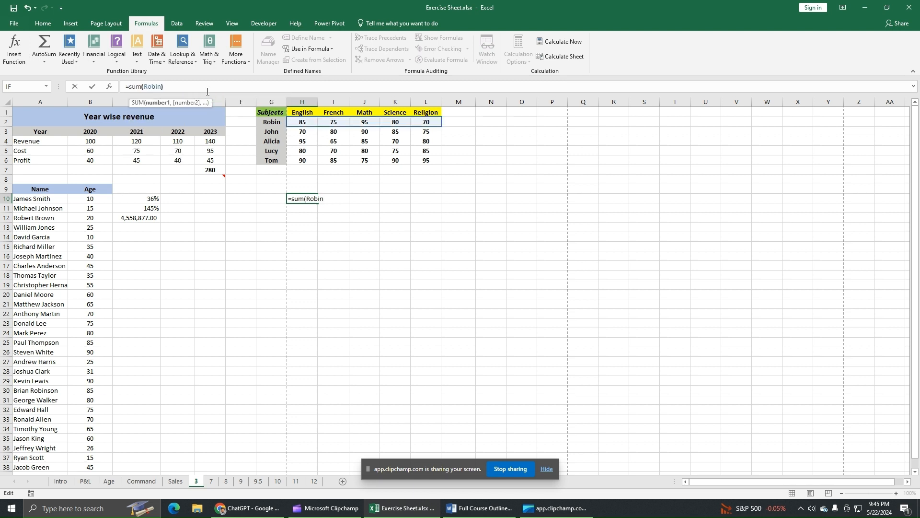
type(")")
key("Return")
left_click(296, 197)
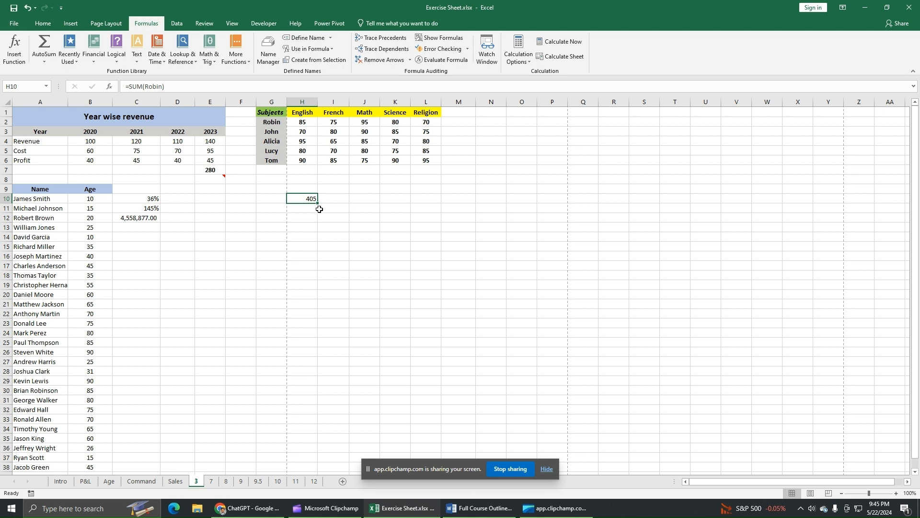
Step: Clear the contents of cell H10
left_click(42, 24)
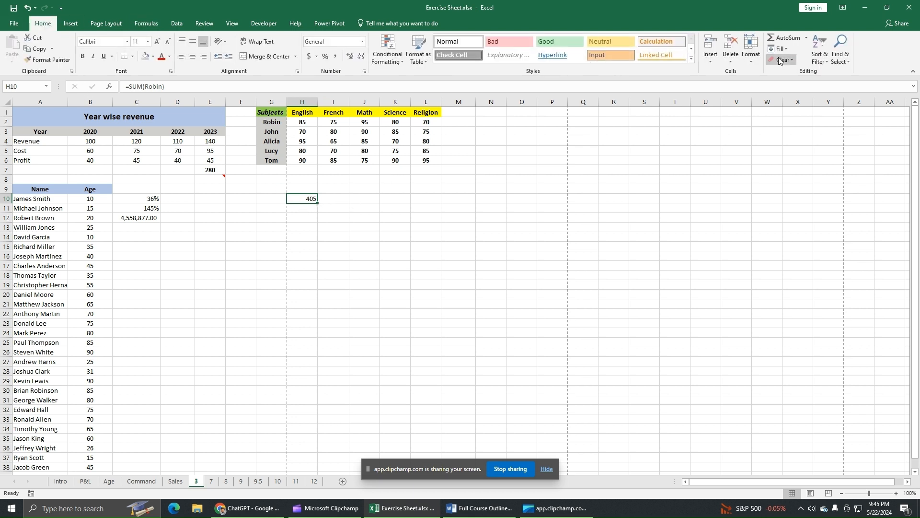
left_click(782, 60)
left_click(789, 79)
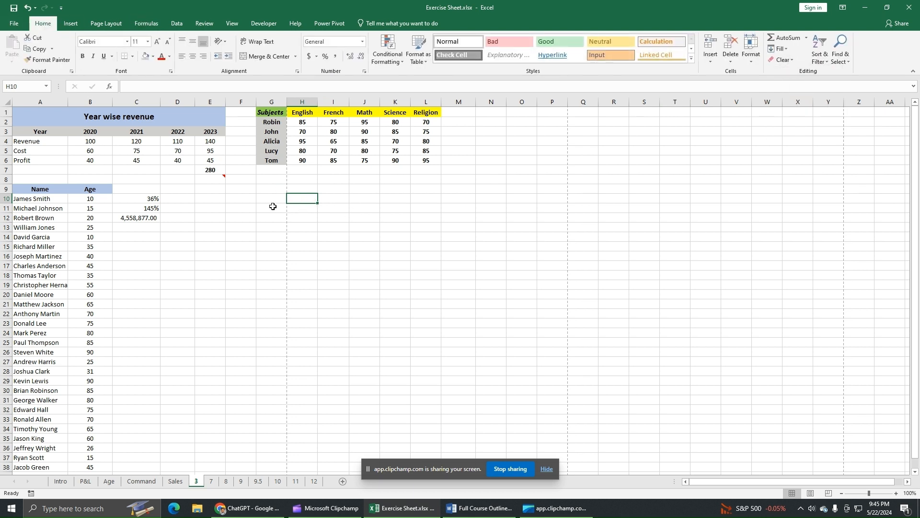
left_click(146, 23)
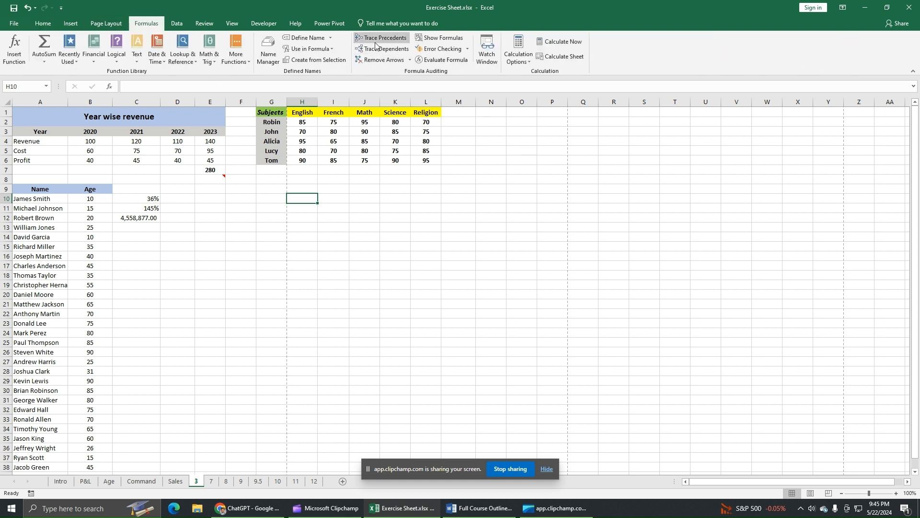
left_click(456, 198)
Step: Total the row 2 student's scores in cell M2 with SUM over the cells H2:L2
left_click(425, 121)
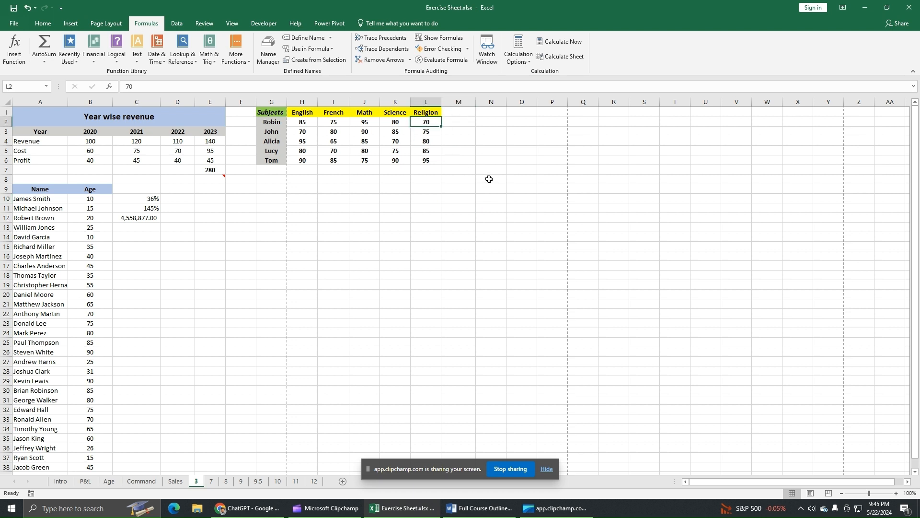
left_click(469, 121)
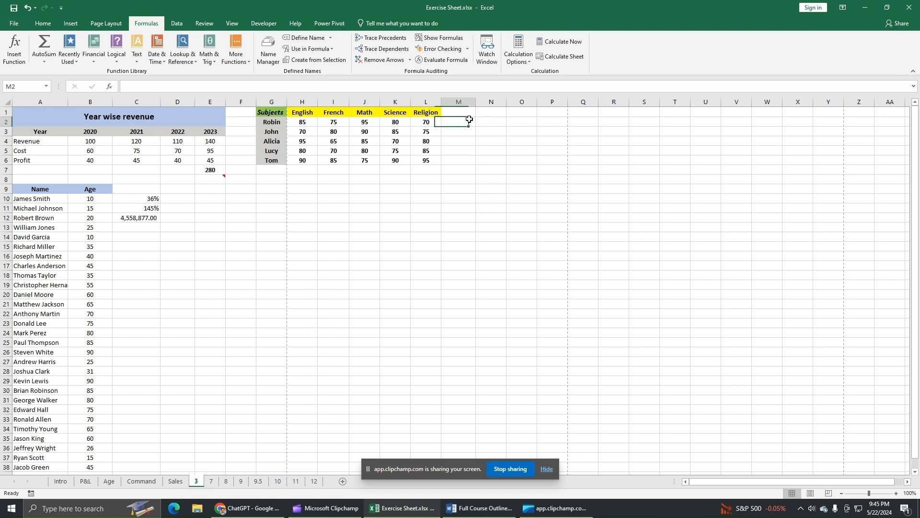
type("=sum")
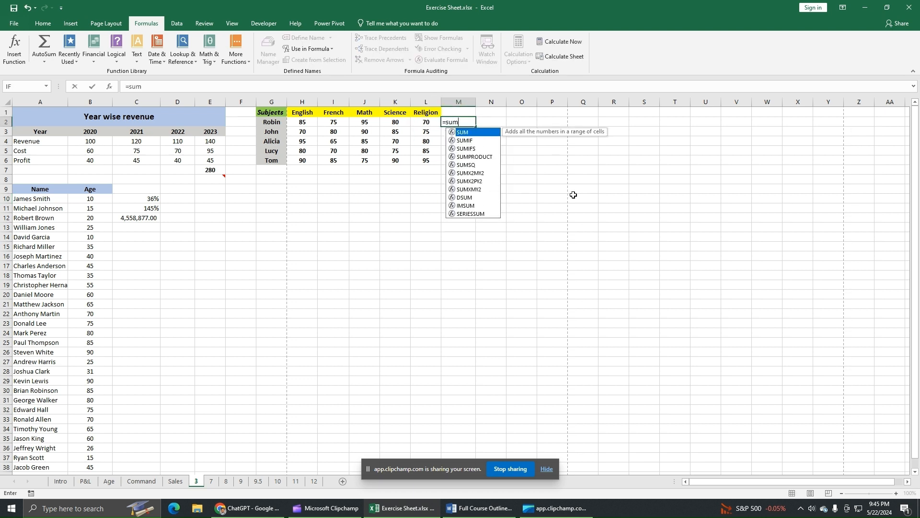
type("(")
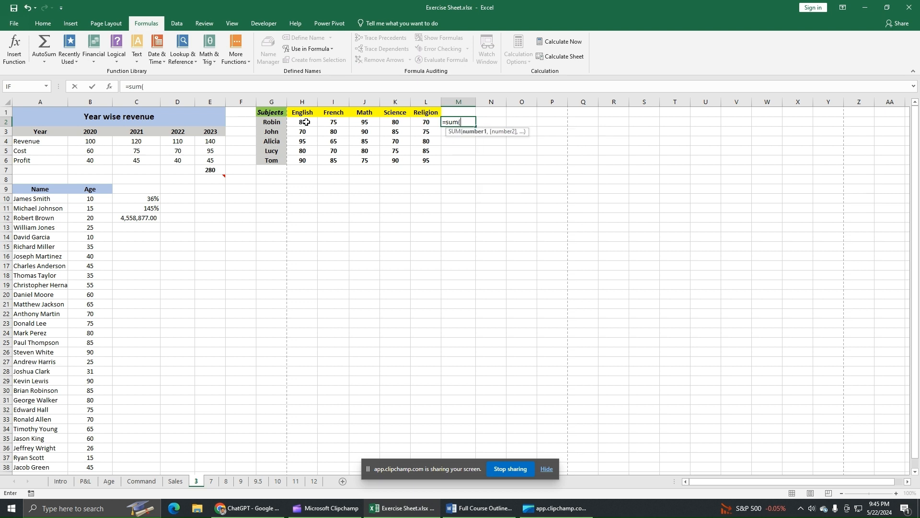
left_click_drag(303, 122, 415, 123)
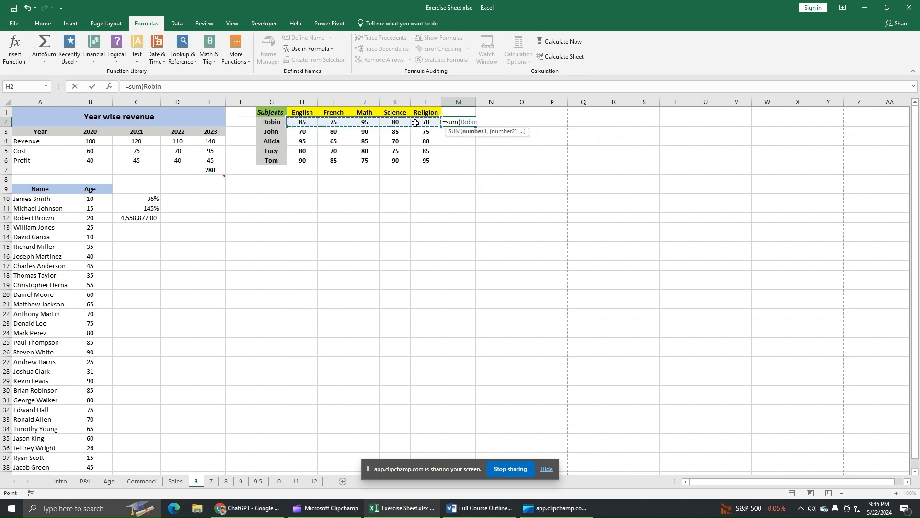
type(")")
key("Return")
left_click(457, 122)
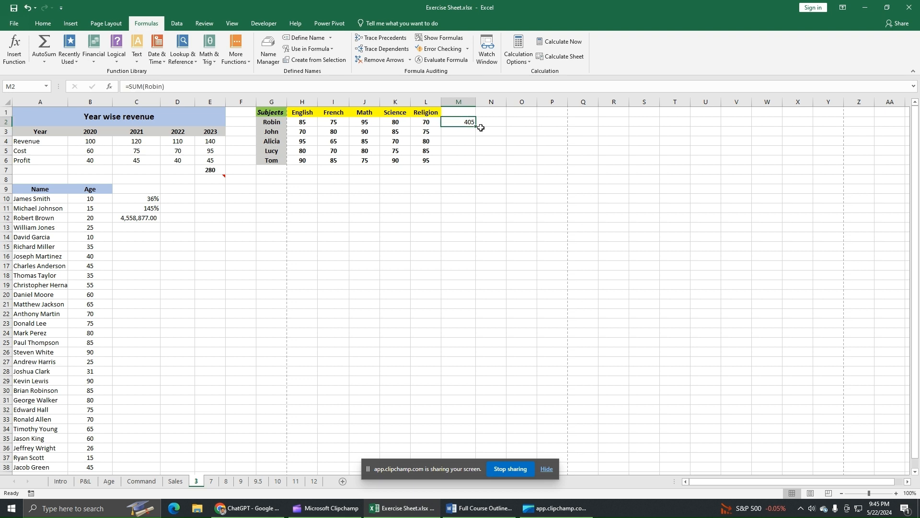
Step: Try filling the M2 total down to M6, and undo both the fill and the total
left_click_drag(476, 126, 478, 163)
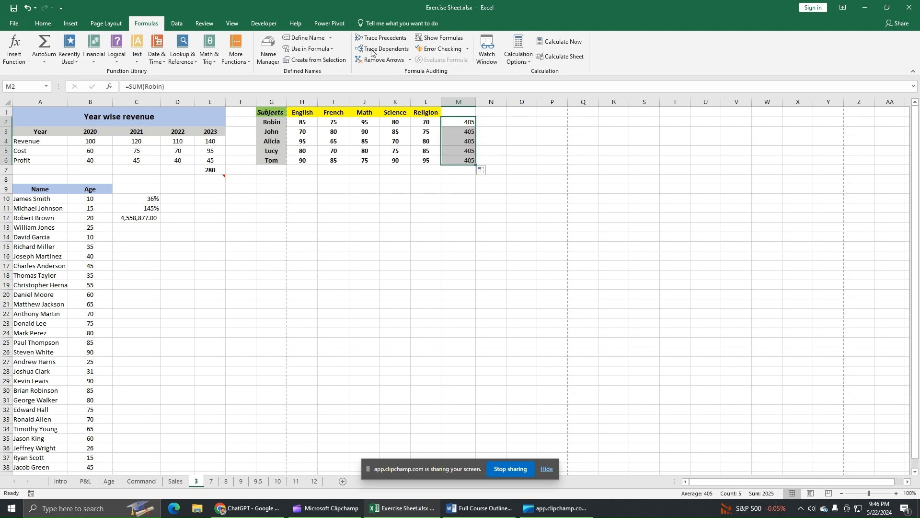
left_click(522, 60)
left_click(534, 75)
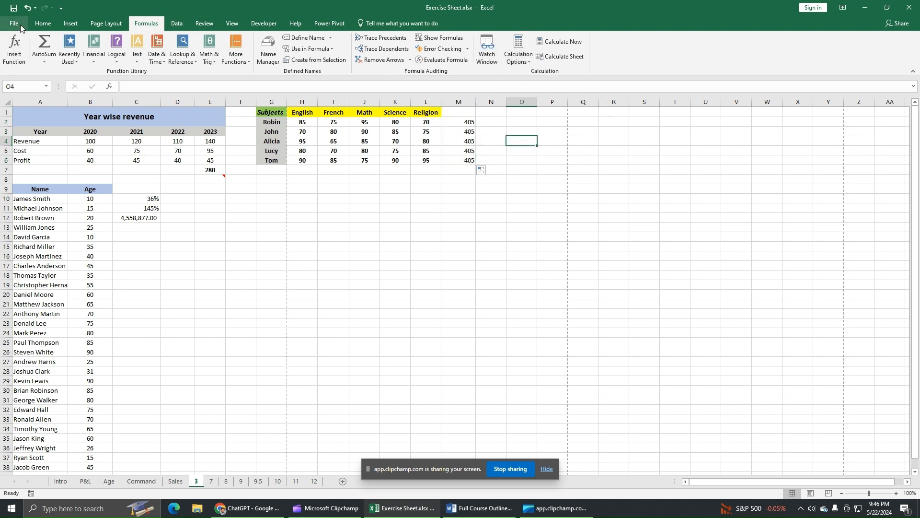
left_click(28, 8)
left_click(28, 8)
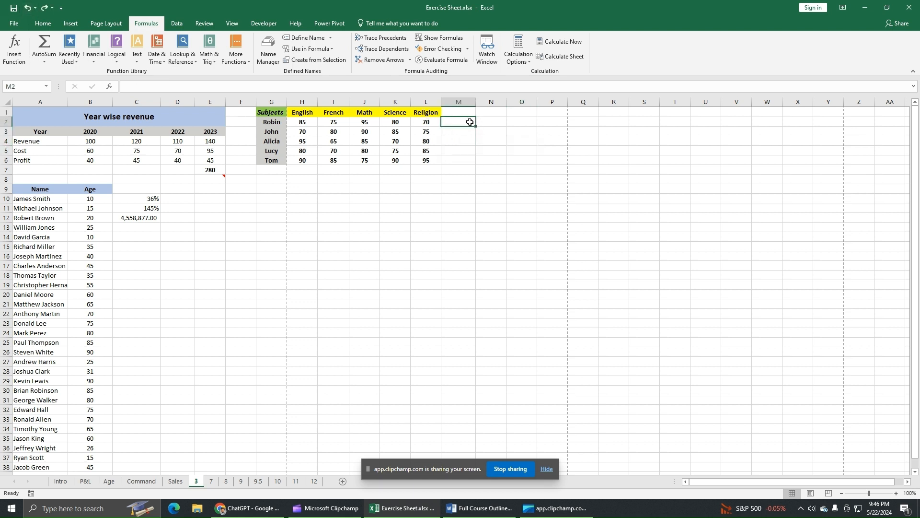
Step: Enter the SUM of H2:L2 in cell M2 again and trace the precedents of that formula
type("=")
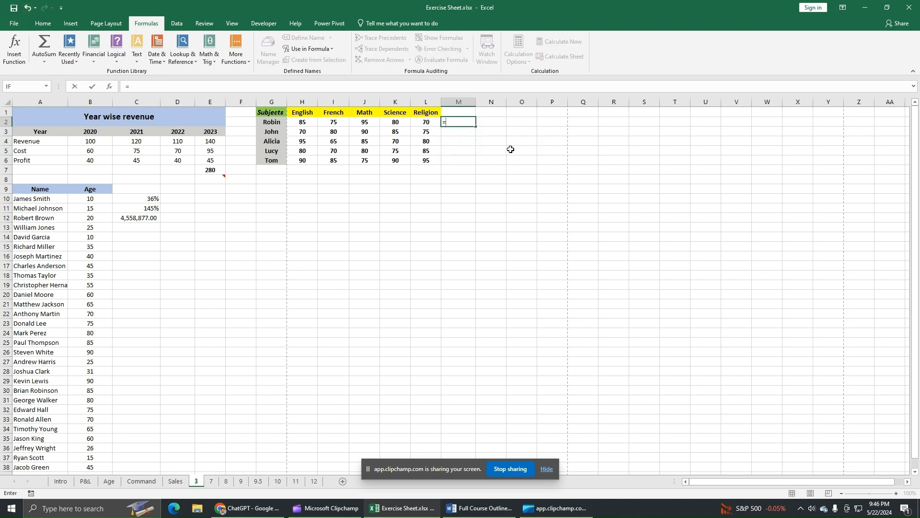
type("sum")
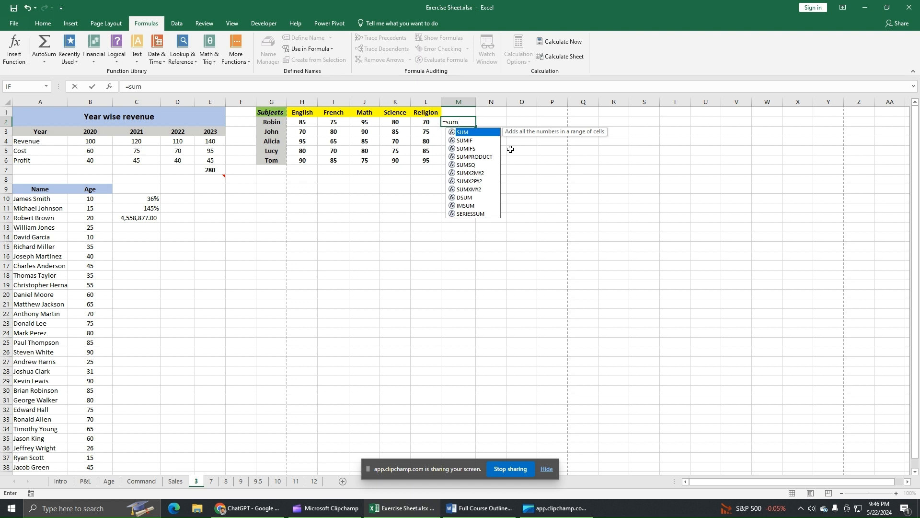
type("(")
left_click_drag(302, 123, 416, 121)
key("Return")
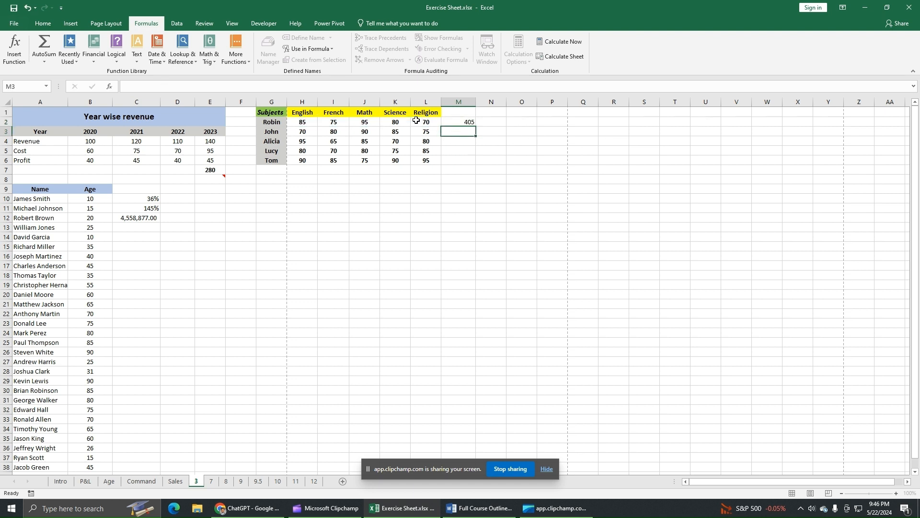
left_click(462, 122)
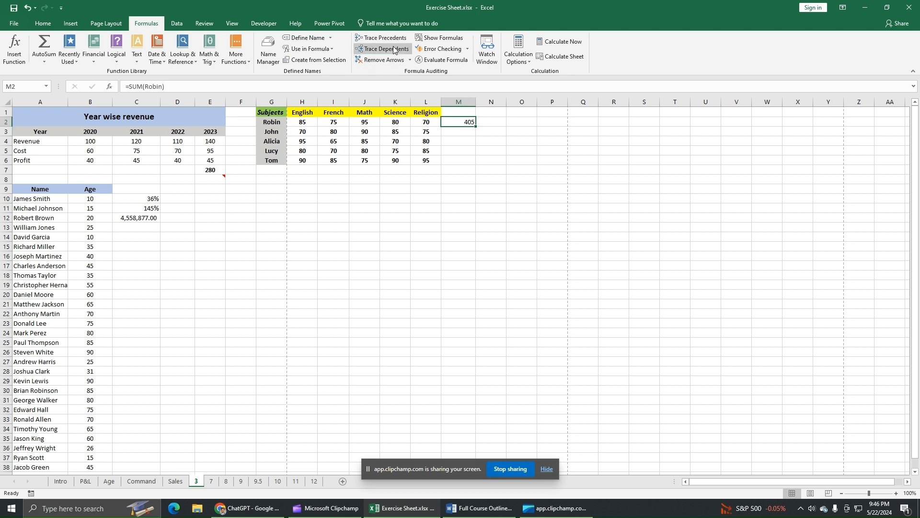
left_click(384, 38)
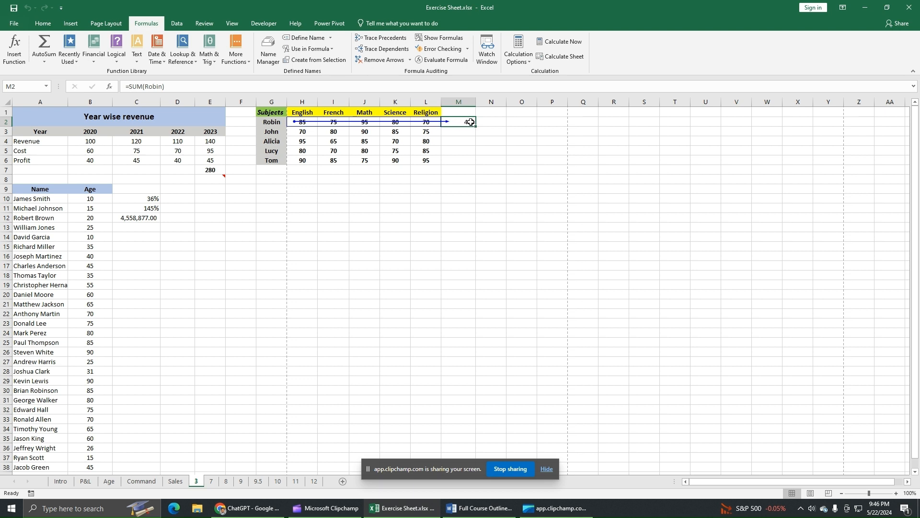
Step: Remove the precedent arrows from M2, and trace the dependents of the Math score in J2 before clearing those arrows
left_click(384, 59)
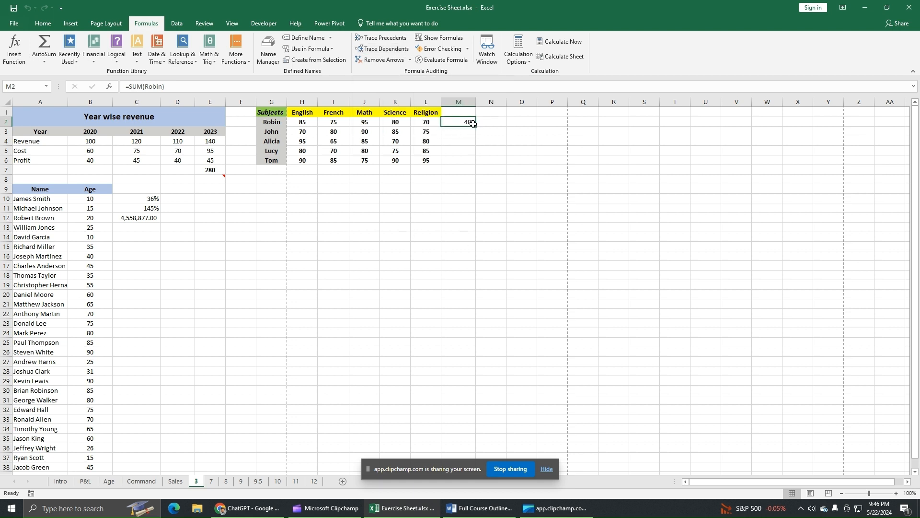
left_click(365, 123)
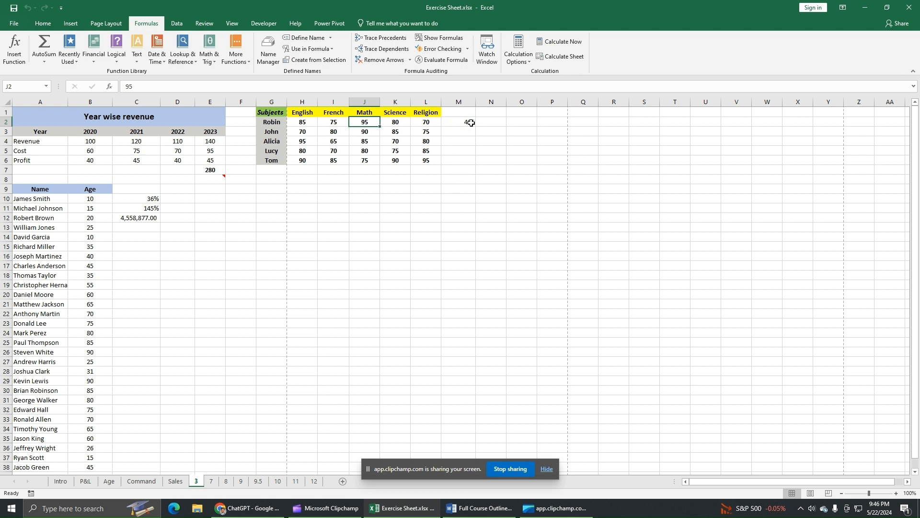
left_click(382, 48)
left_click(387, 63)
Step: Enter a formula in cell J8 that adds the scores in J2 and L6
left_click(368, 182)
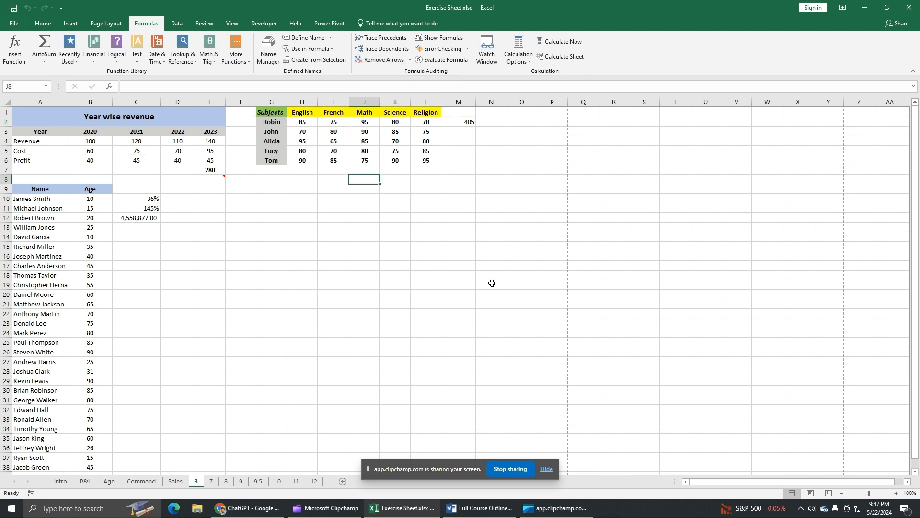
type("=")
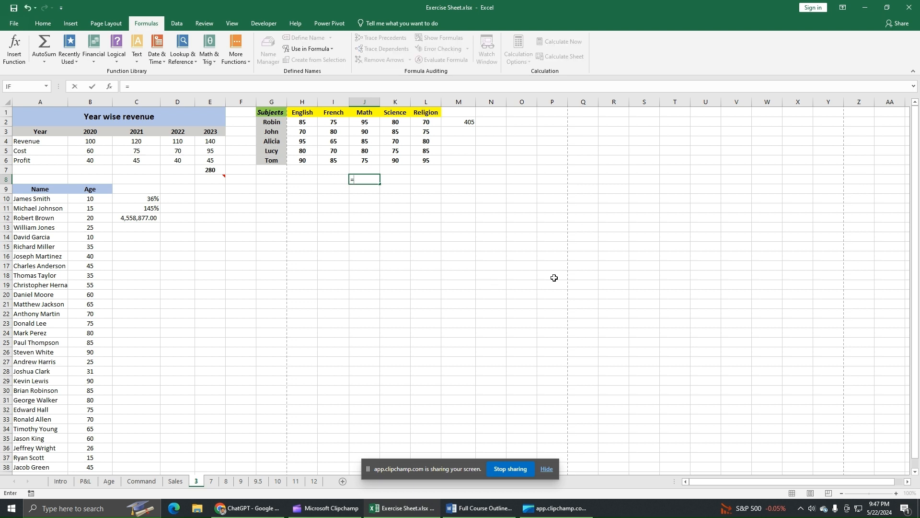
left_click(367, 123)
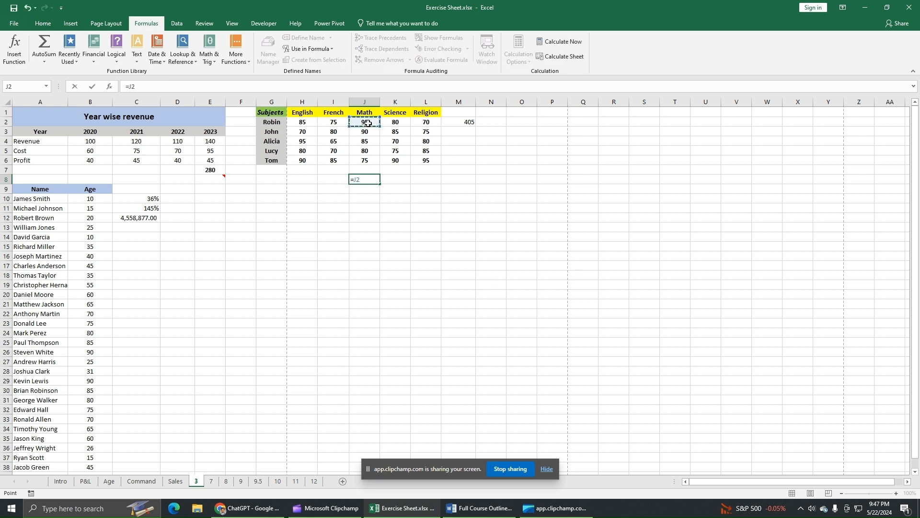
type("+")
left_click(423, 161)
key("Return")
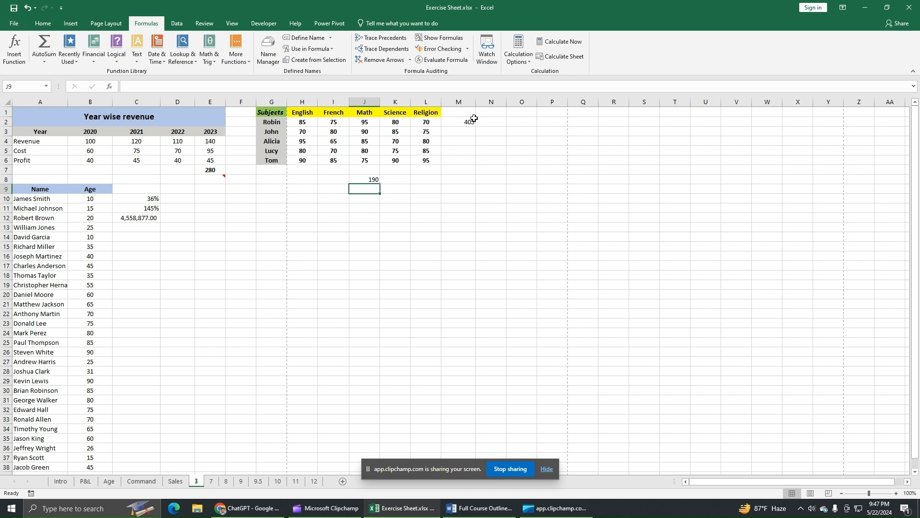
Step: Trace the dependents of the Math score in J2 again and remove the arrows
left_click(369, 126)
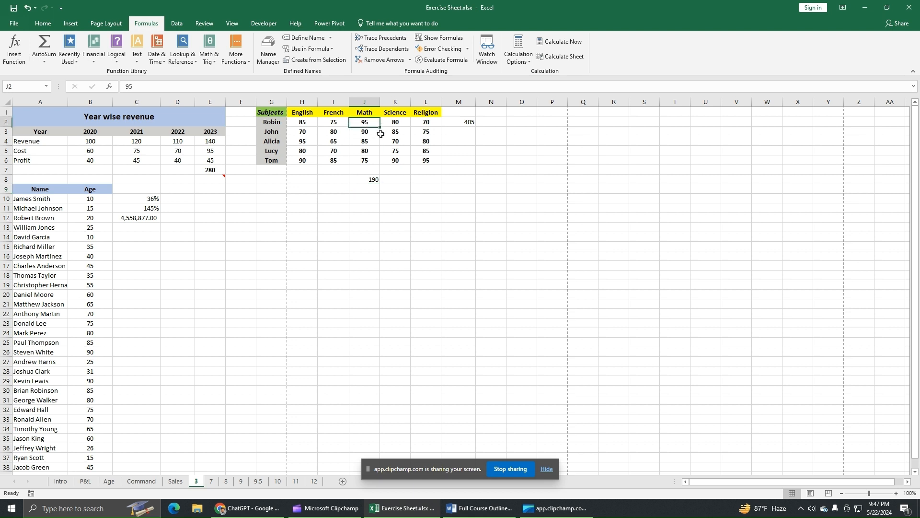
left_click(389, 50)
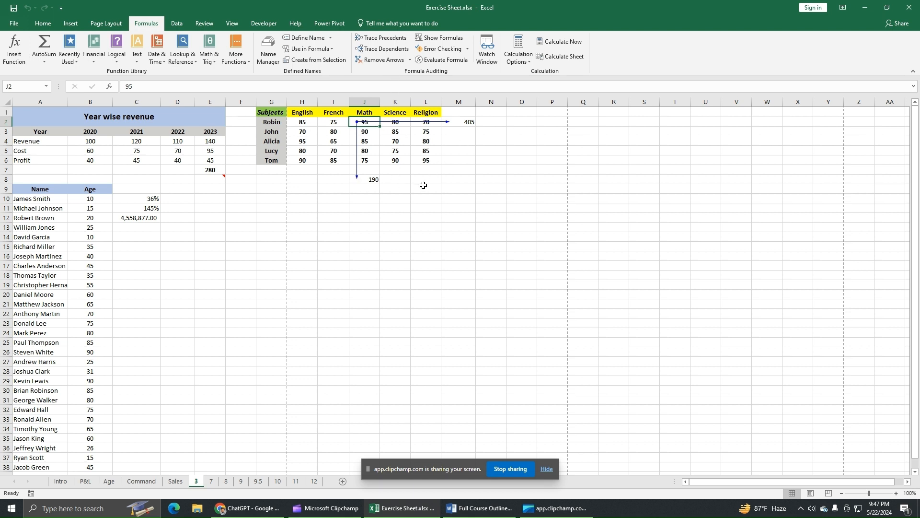
left_click(397, 60)
Step: Clear the formulas from cells M2 and J8
left_click(469, 123)
right_click(469, 122)
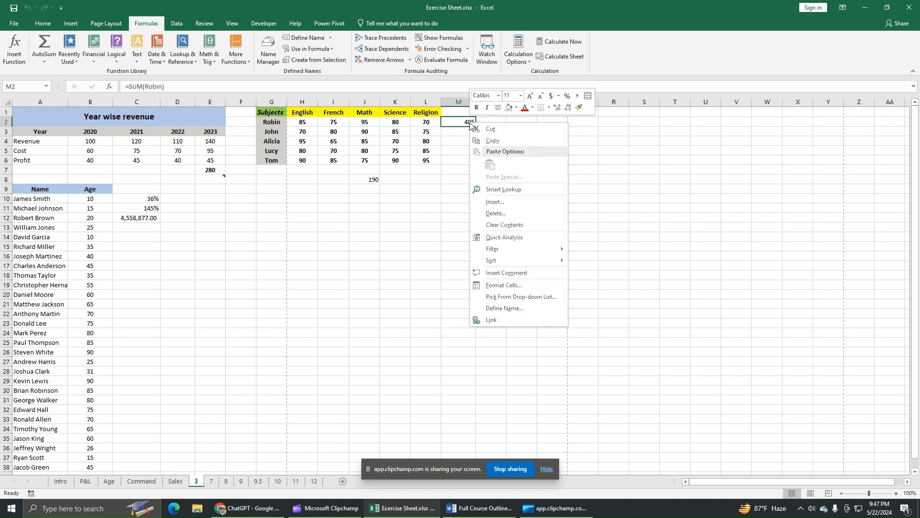
left_click(461, 123)
key("BackSpace")
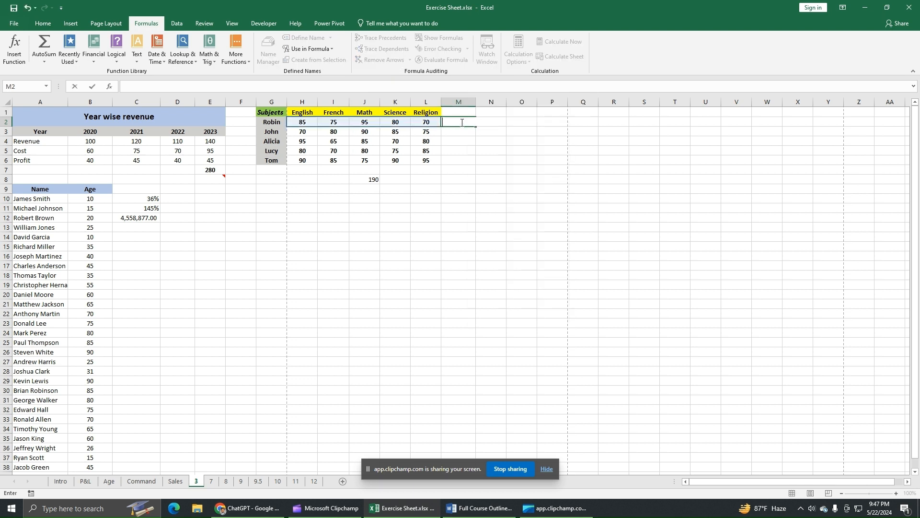
left_click(344, 214)
left_click(372, 179)
key("BackSpace")
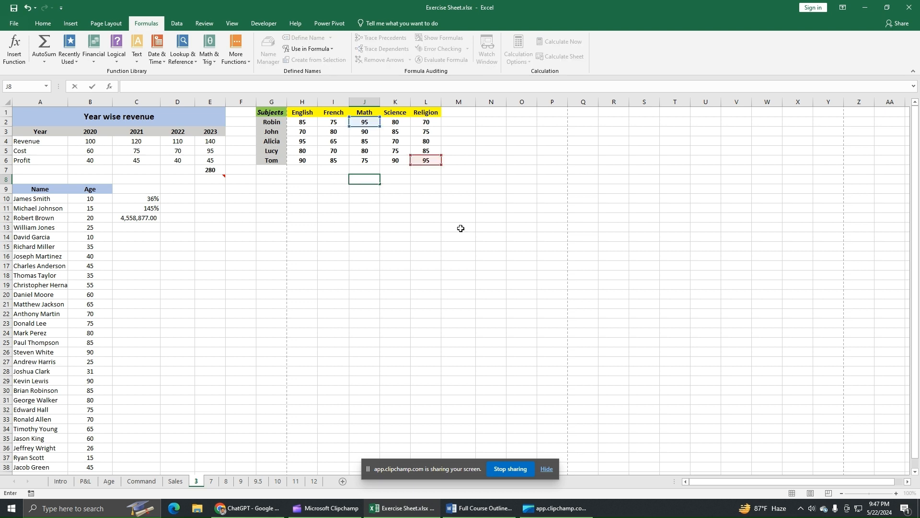
left_click(461, 228)
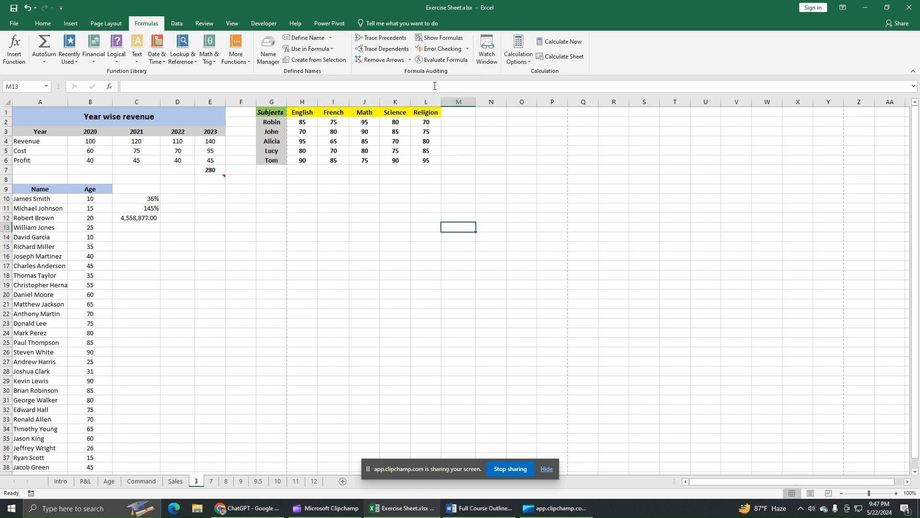
Step: Total the first student's scores in cell M2 with SUM over H2:L2
left_click(460, 125)
type("=")
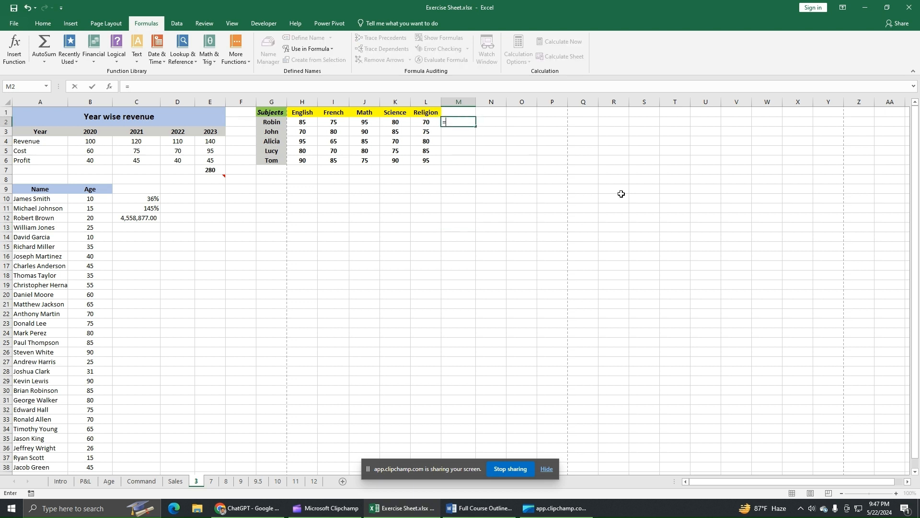
type("sum(")
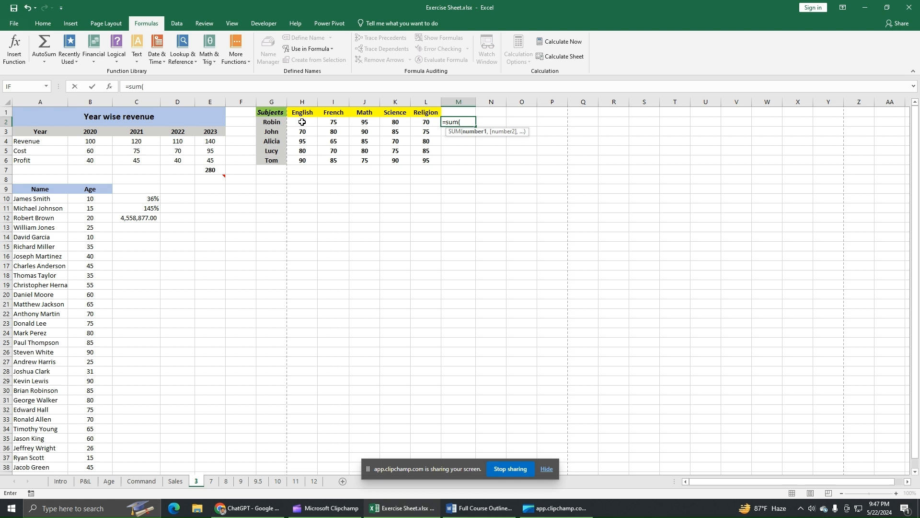
left_click_drag(302, 122, 422, 120)
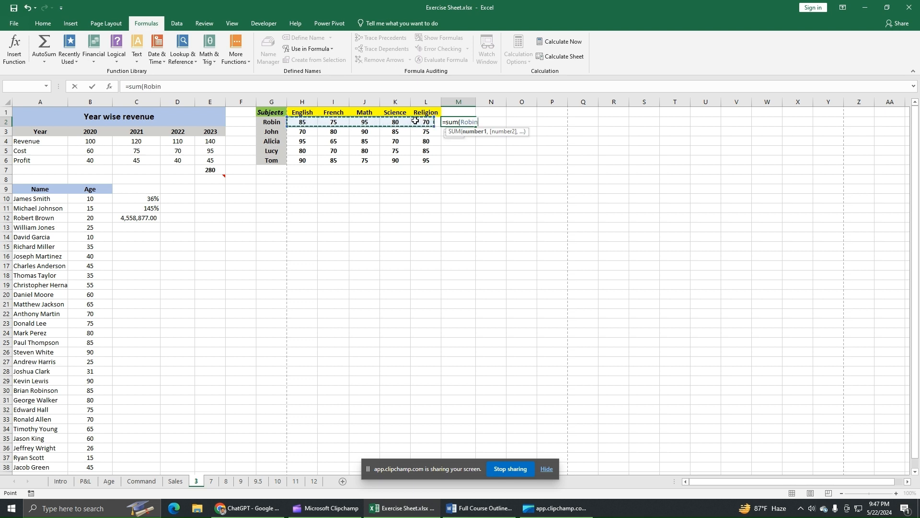
key("Return")
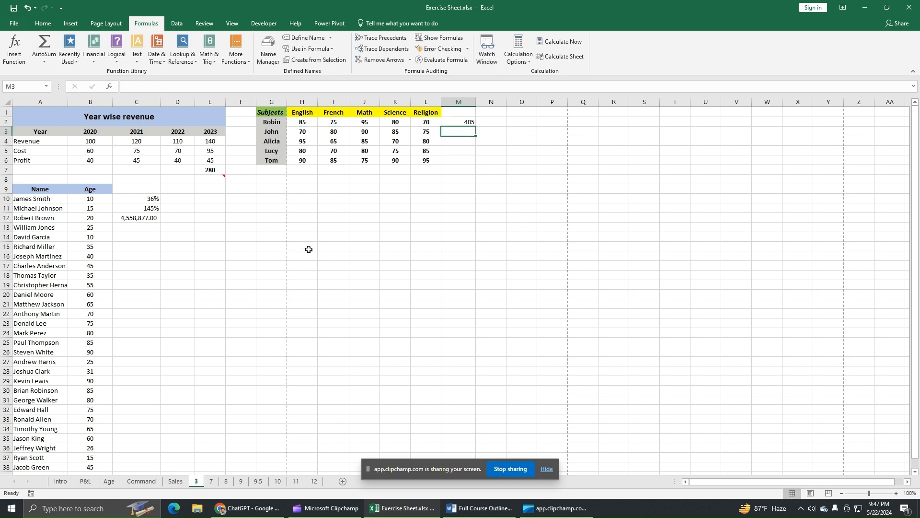
key("Down")
key("Down")
key("Down")
key("Down")
key("Down")
key("Down")
key("Down")
key("Down")
key("Down")
key("Down")
key("Down")
key("Down")
key("Down")
key("Down")
key("Down")
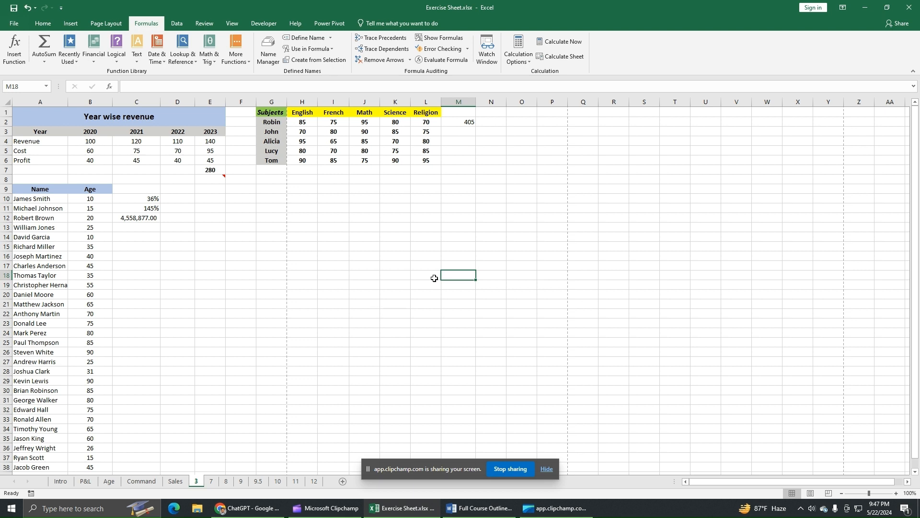
Step: Show all formulas on the sheet and switch back to showing their results
left_click(455, 39)
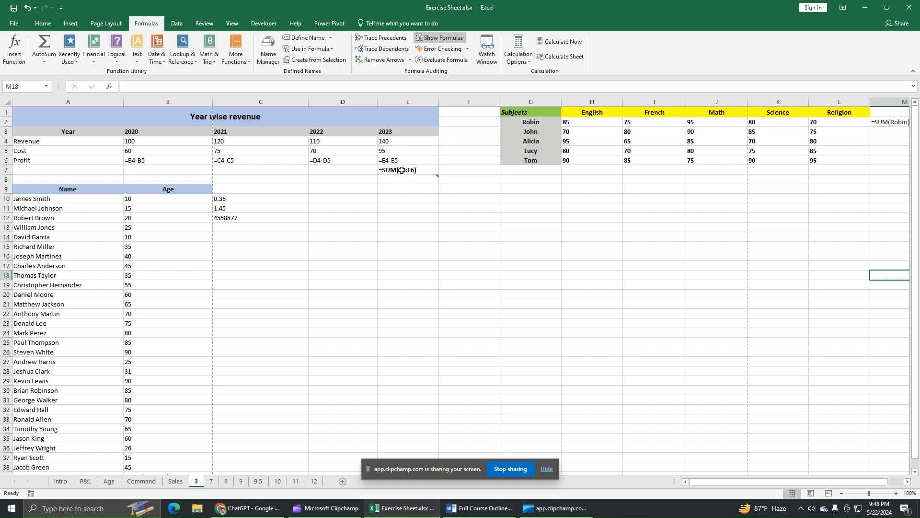
left_click(442, 38)
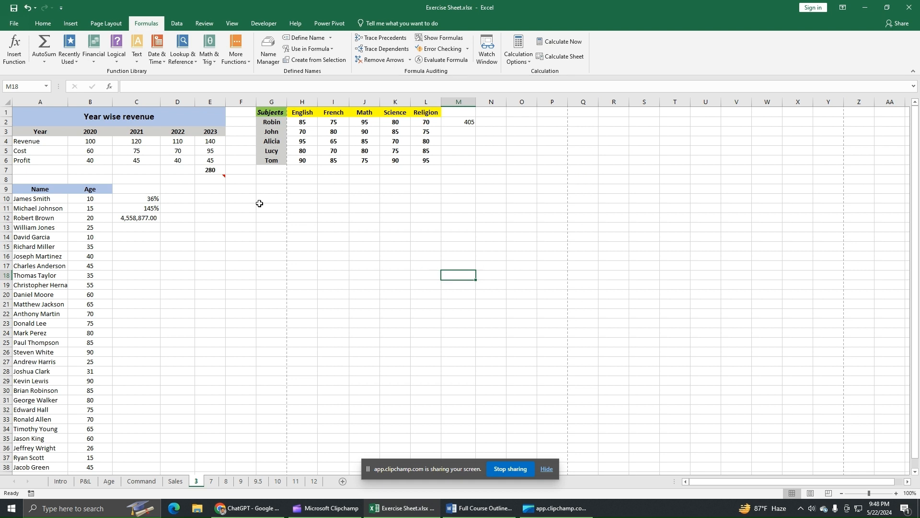
Step: Inspect the formulas behind the age total in B39, the 2023 column total in E7 and the 2023 profit in E6
scroll(144, 466, "down", 3)
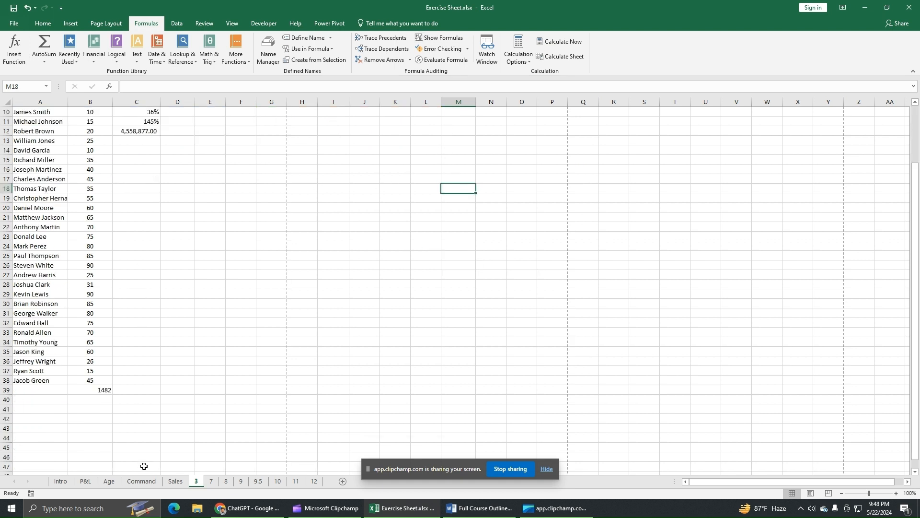
left_click(103, 388)
scroll(181, 392, "up", 3)
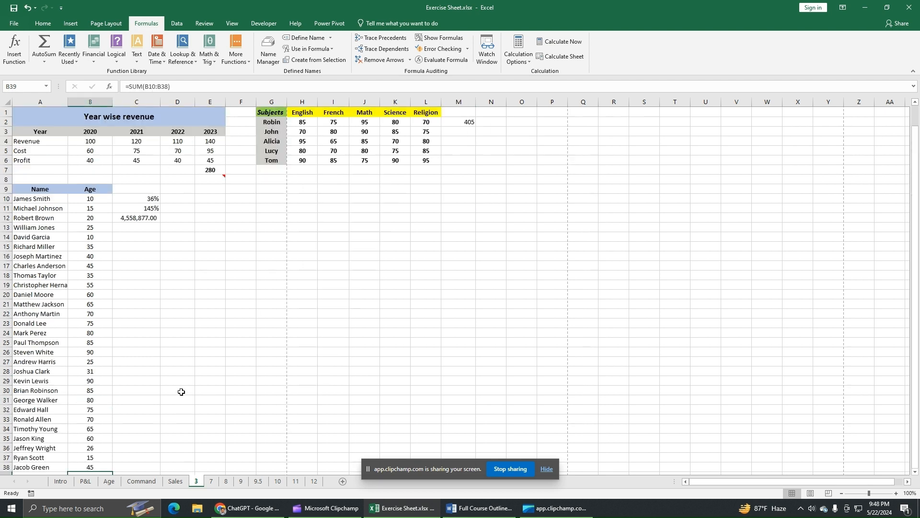
left_click(214, 172)
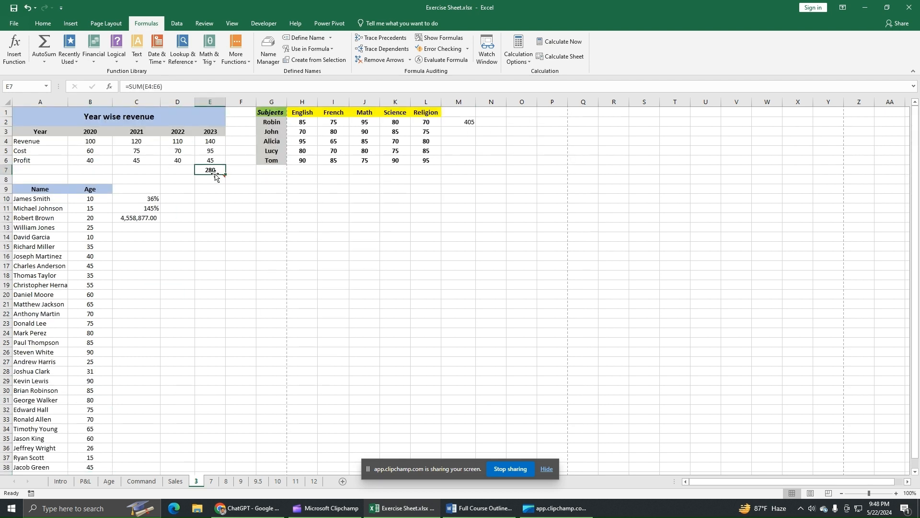
left_click(215, 162)
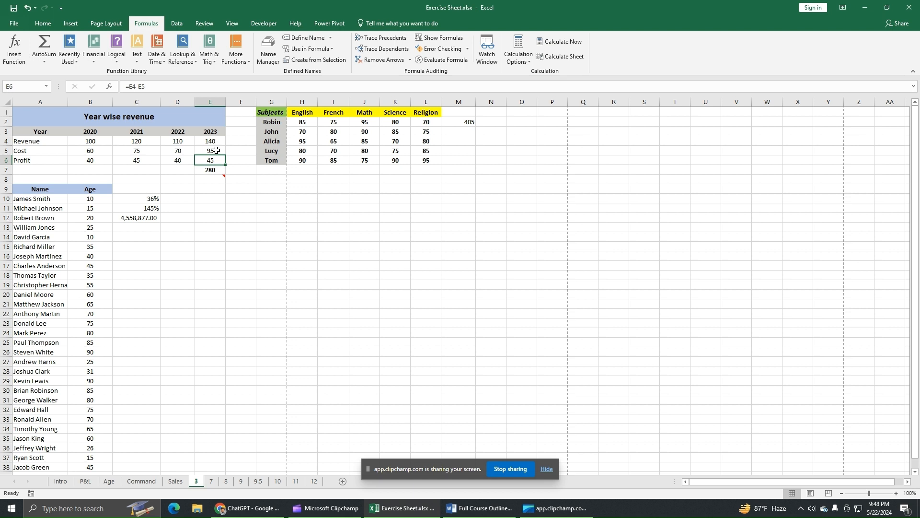
left_click(215, 171)
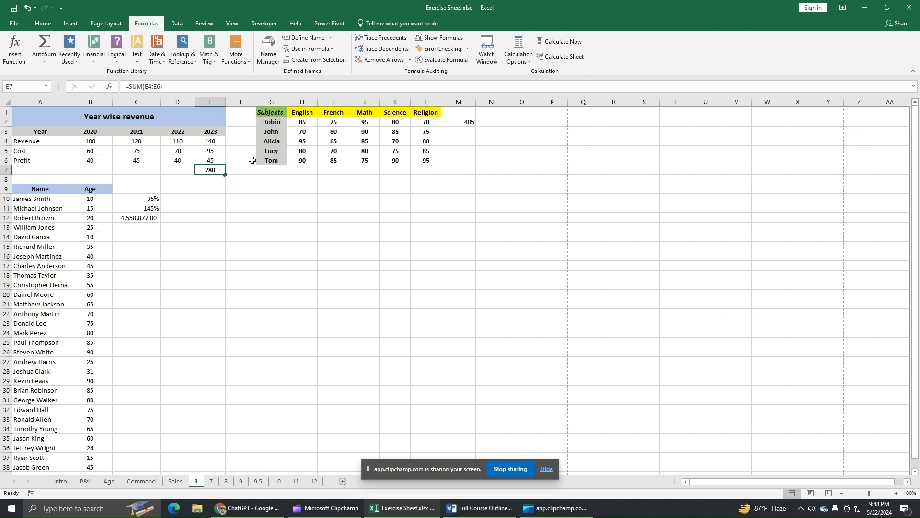
Step: Check which cells in the Revenue, Cost and Profit rows for 2020 to 2022 contain formulas and which contain plain numbers
left_click(177, 159)
left_click(140, 157)
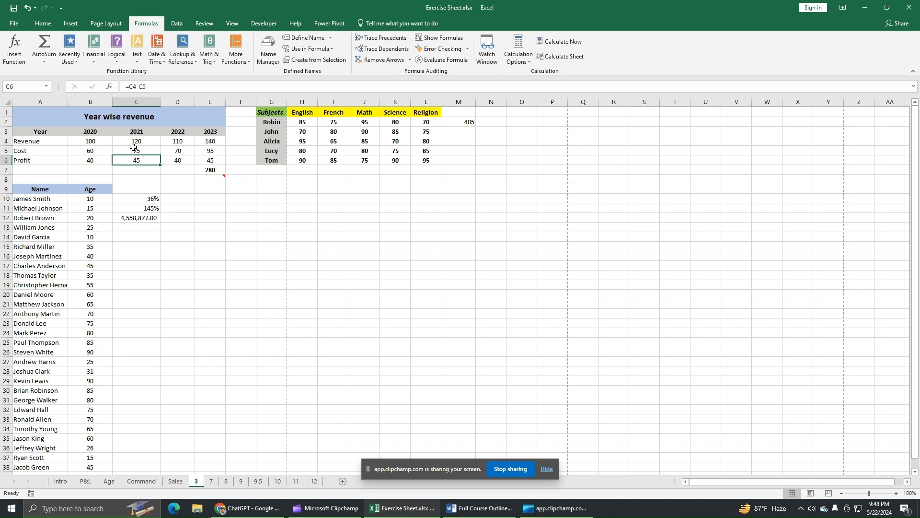
left_click(134, 149)
left_click(96, 233)
left_click(132, 159)
left_click(102, 144)
left_click(125, 143)
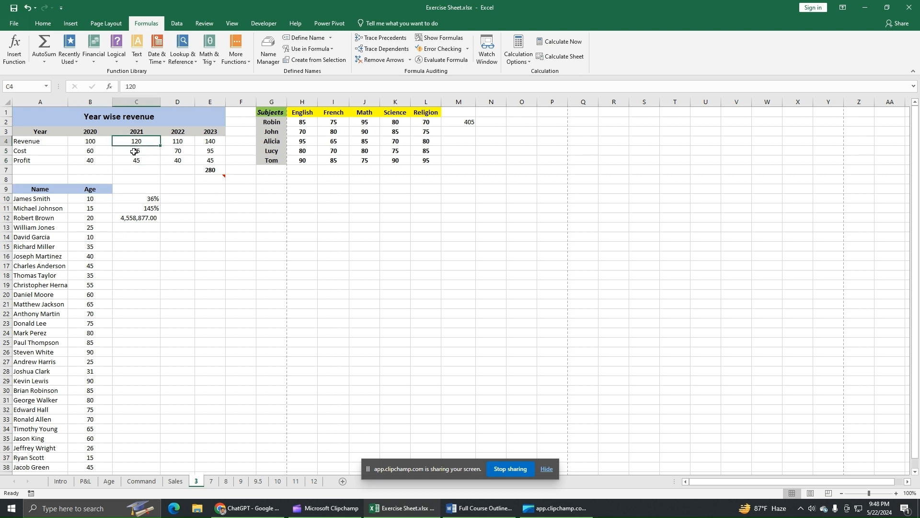
left_click(134, 149)
left_click(102, 150)
left_click(175, 143)
left_click(176, 151)
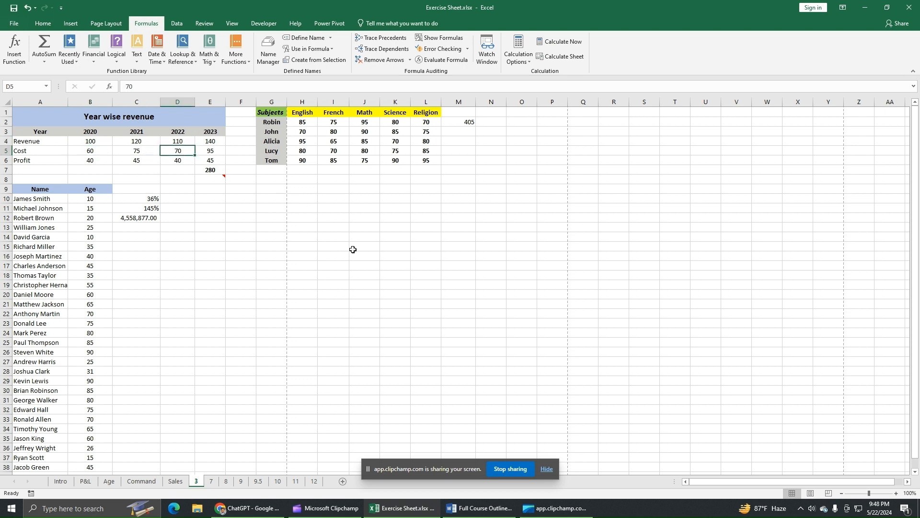
left_click(144, 141)
left_click(150, 150)
left_click(145, 141)
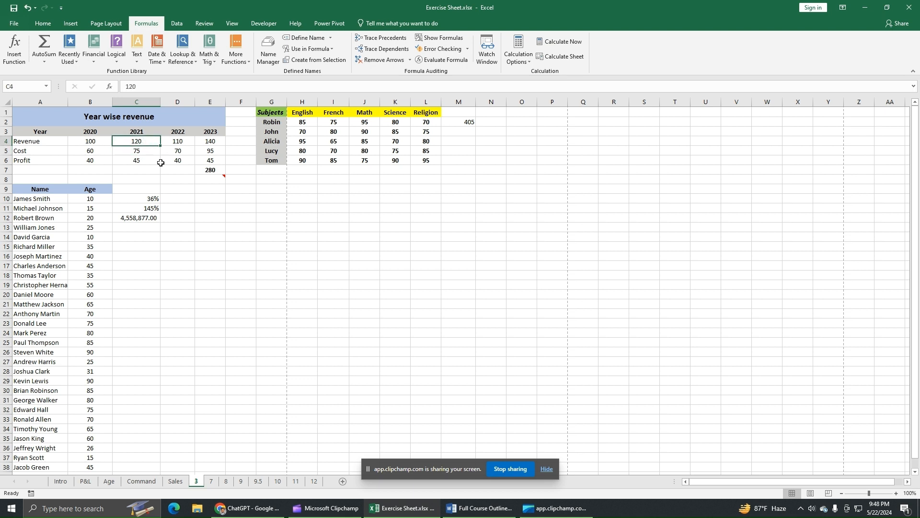
left_click(140, 162)
left_click(104, 160)
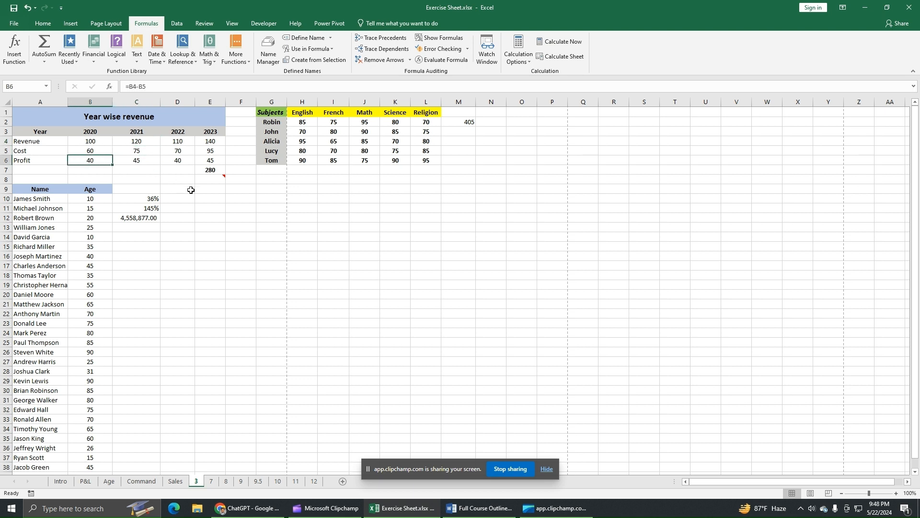
left_click(246, 228)
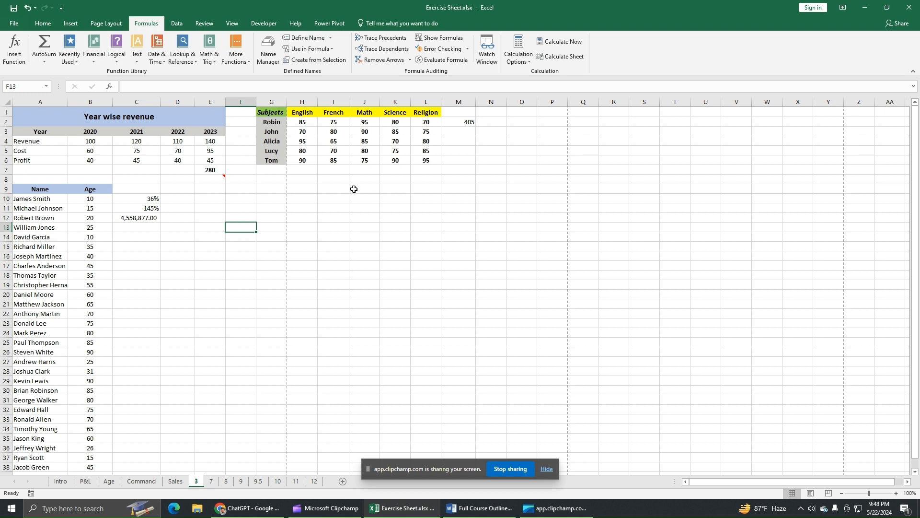
left_click(486, 207)
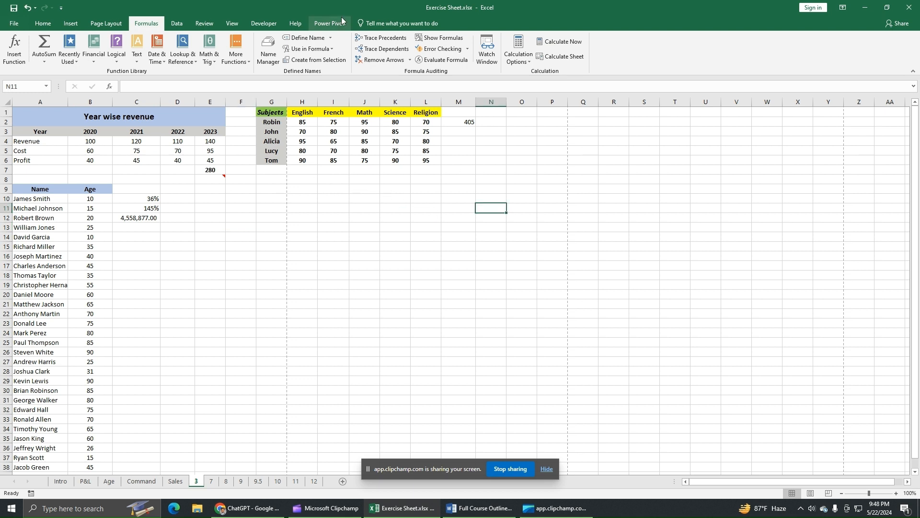
Step: Display every formula on the sheet again, review them down to the age total in B39, and return to showing values
left_click(440, 38)
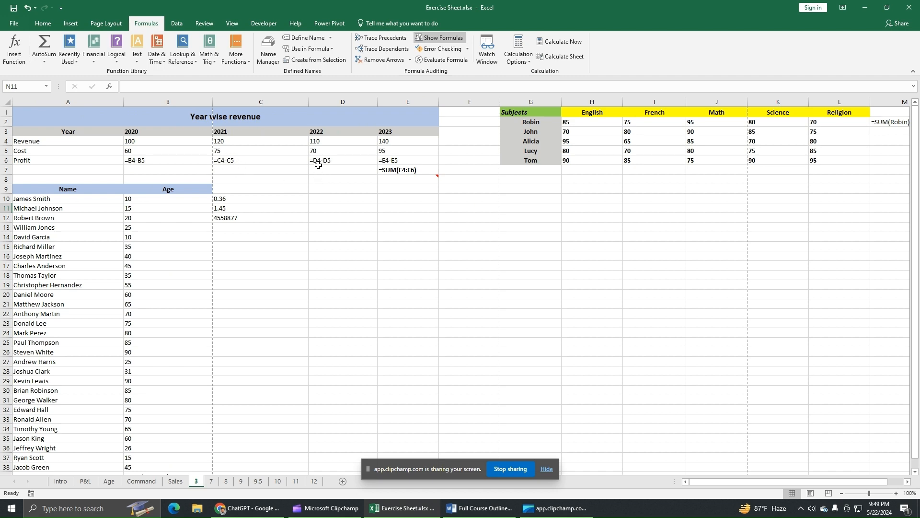
scroll(162, 354, "down", 5)
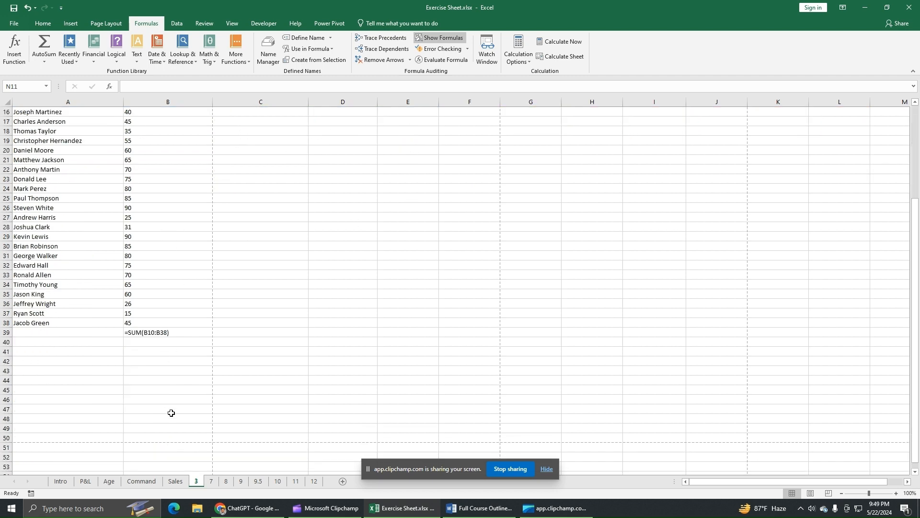
scroll(352, 407, "up", 5)
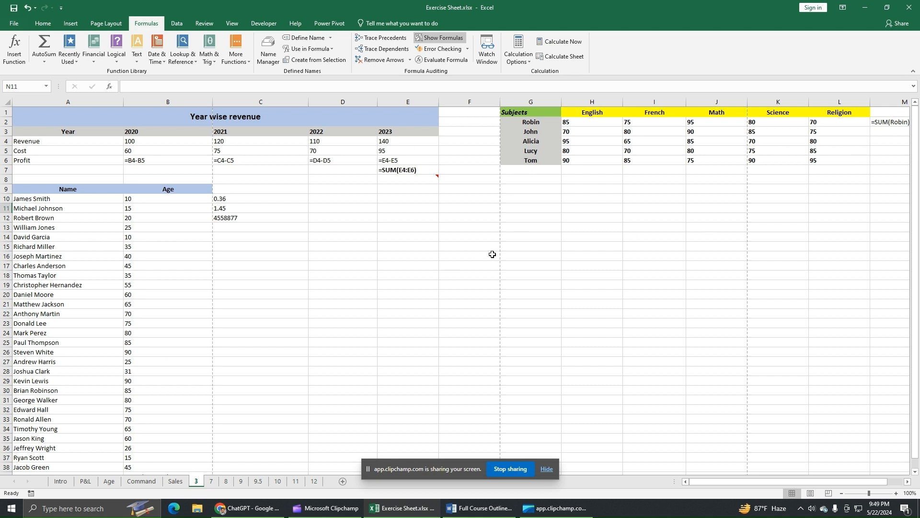
left_click(440, 37)
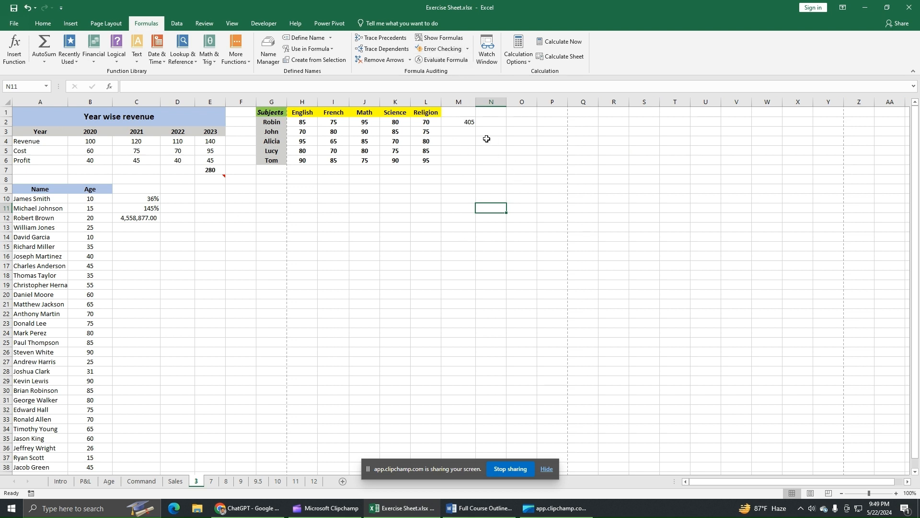
Step: Misspell the SUM function as SU in M2's formula to produce an error for auditing
left_click(463, 123)
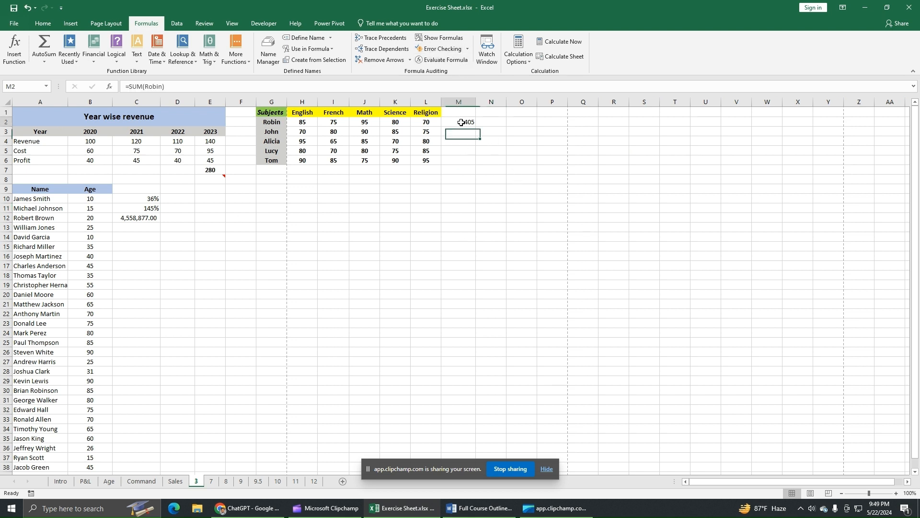
left_click(143, 87)
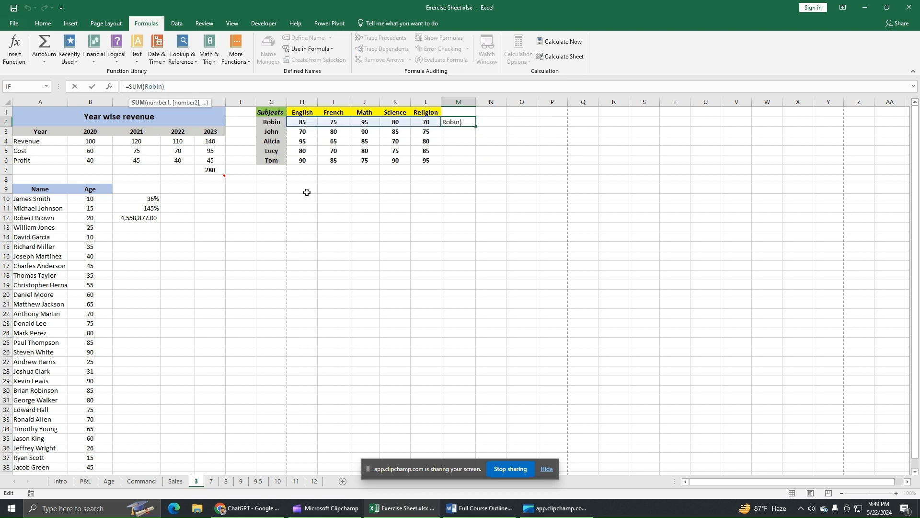
key("BackSpace")
key("Return")
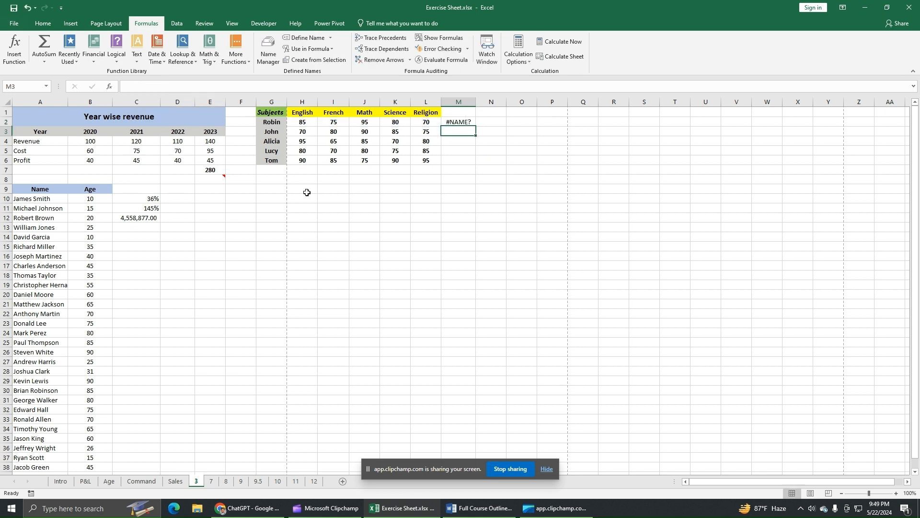
left_click(451, 123)
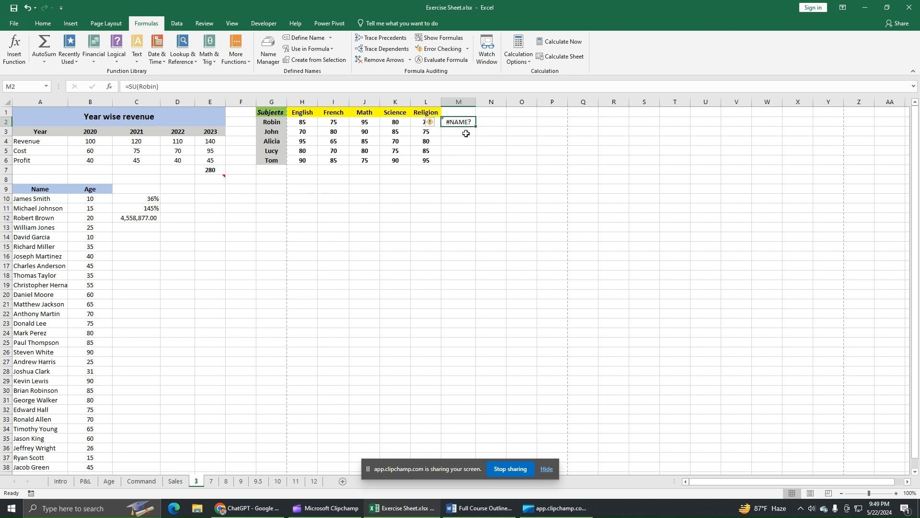
left_click(733, 255)
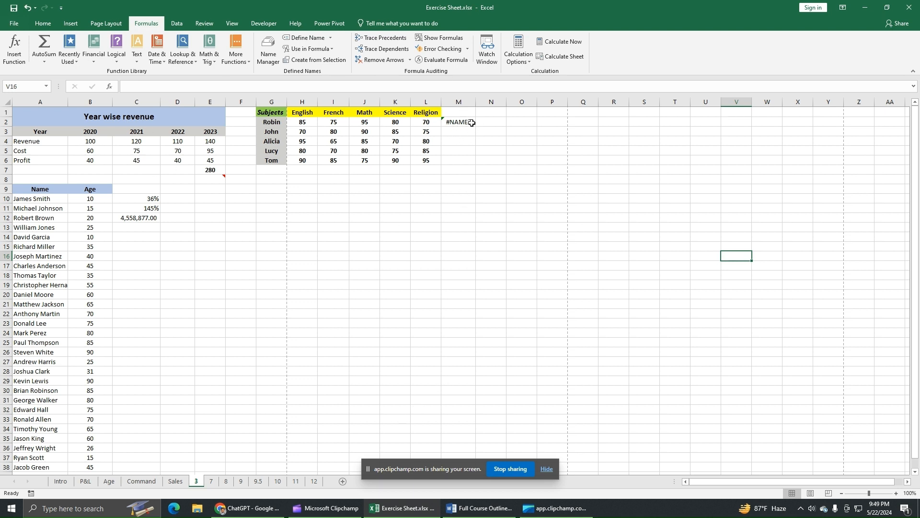
Step: Run Error Checking on the sheet, step through the calculation of M2's faulty formula, and close the evaluation
left_click(468, 50)
left_click(455, 63)
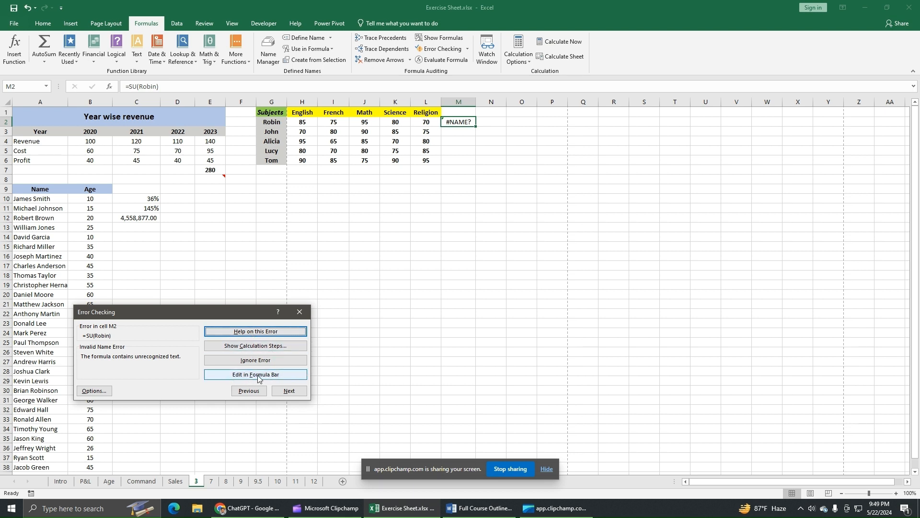
left_click(263, 347)
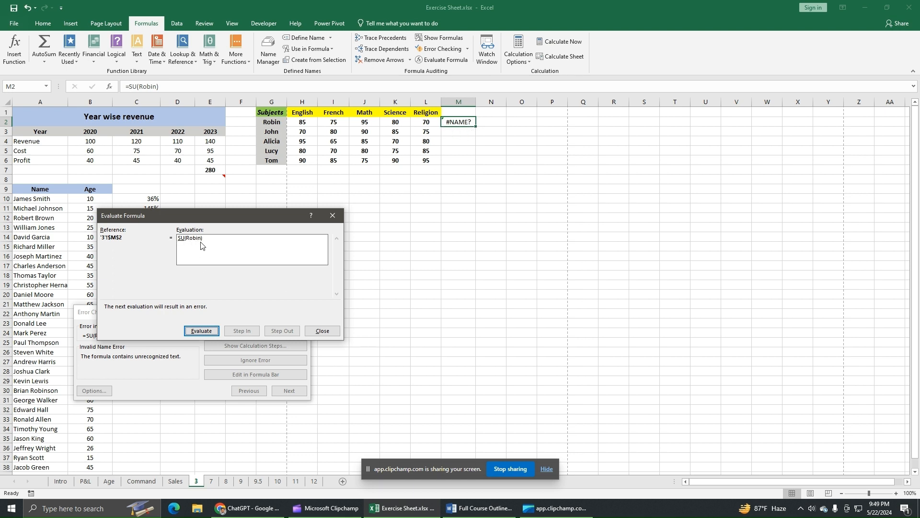
left_click(206, 333)
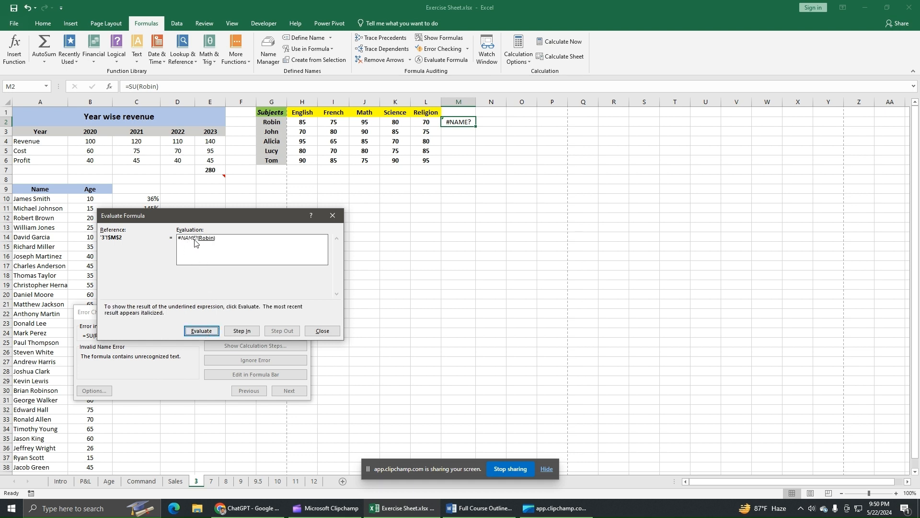
left_click(201, 331)
left_click(201, 330)
left_click(207, 331)
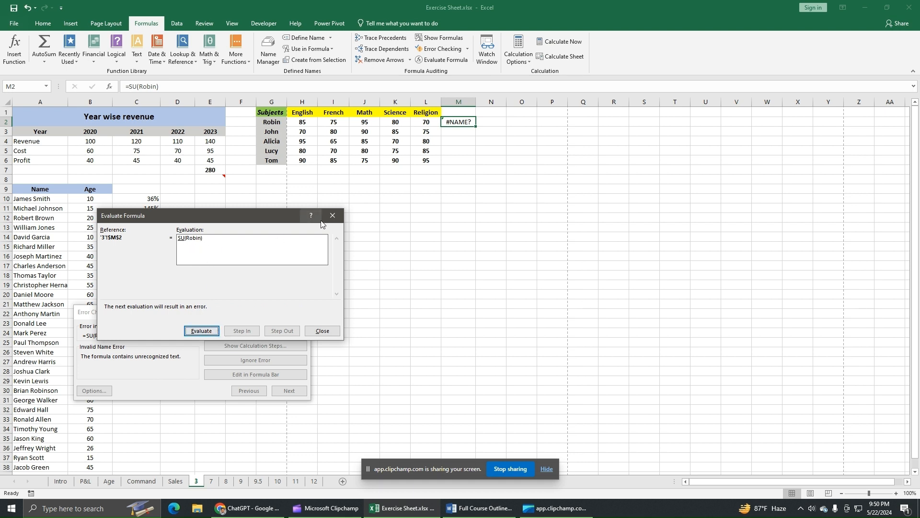
left_click(321, 330)
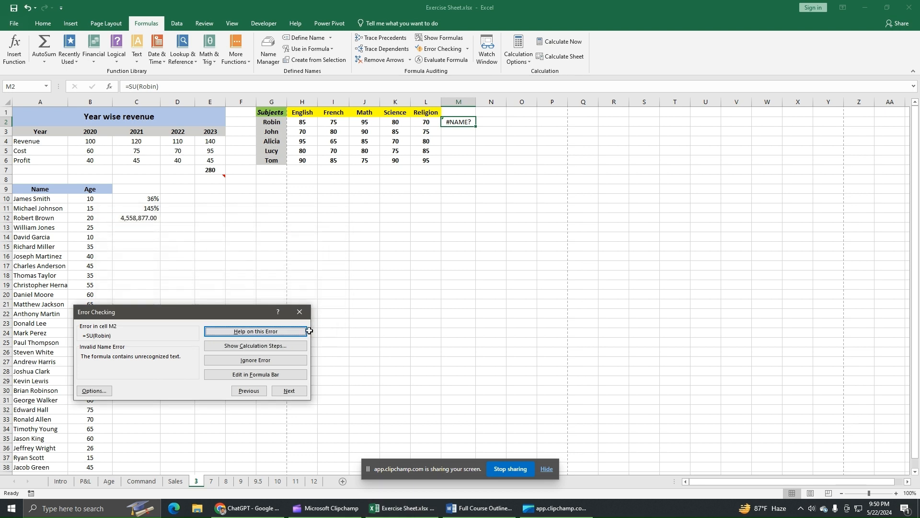
Step: Correct the function name in M2's formula to SUM from the error check, and close Error Checking
left_click(255, 374)
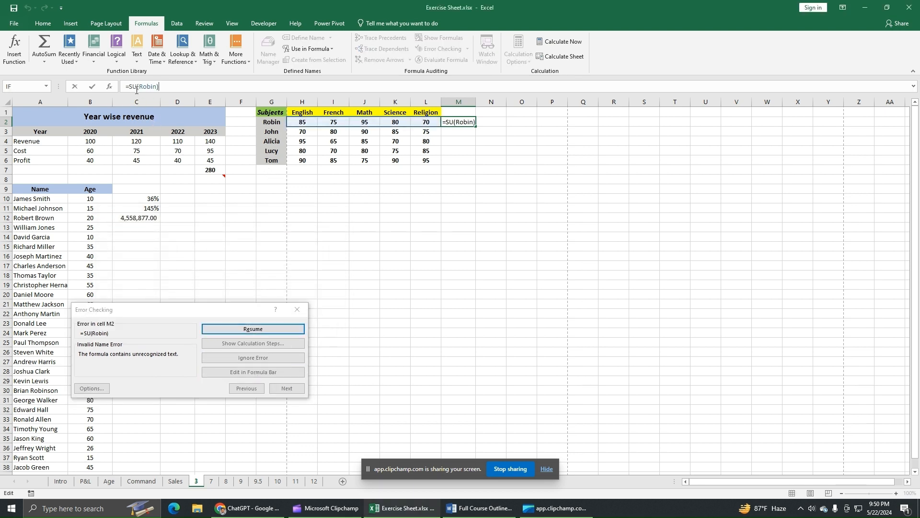
type("M")
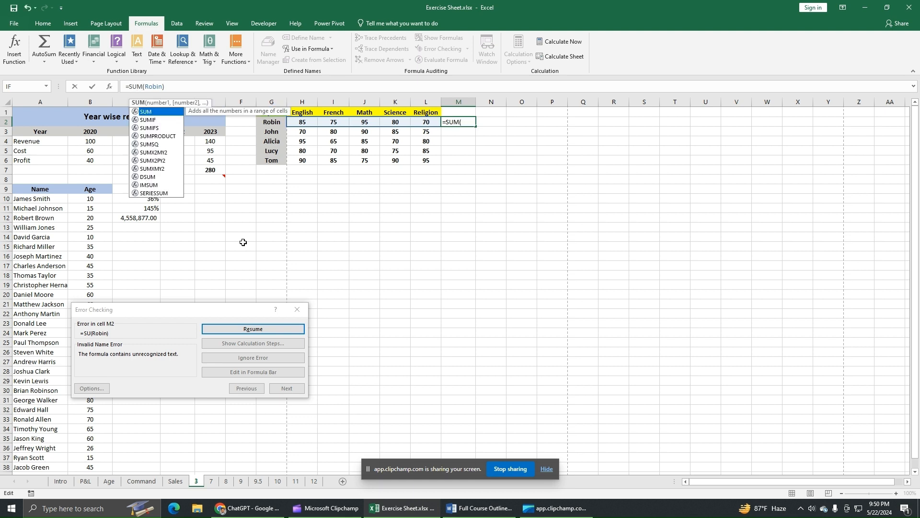
left_click(177, 85)
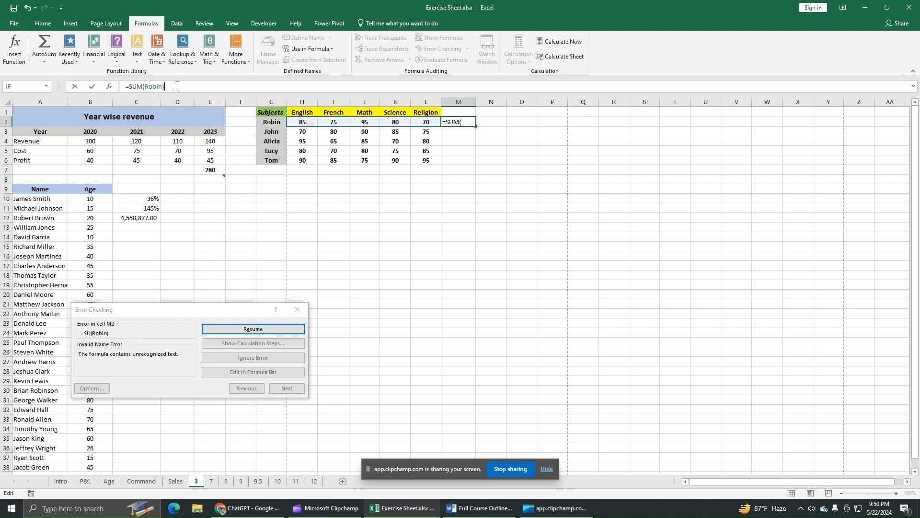
key("Return")
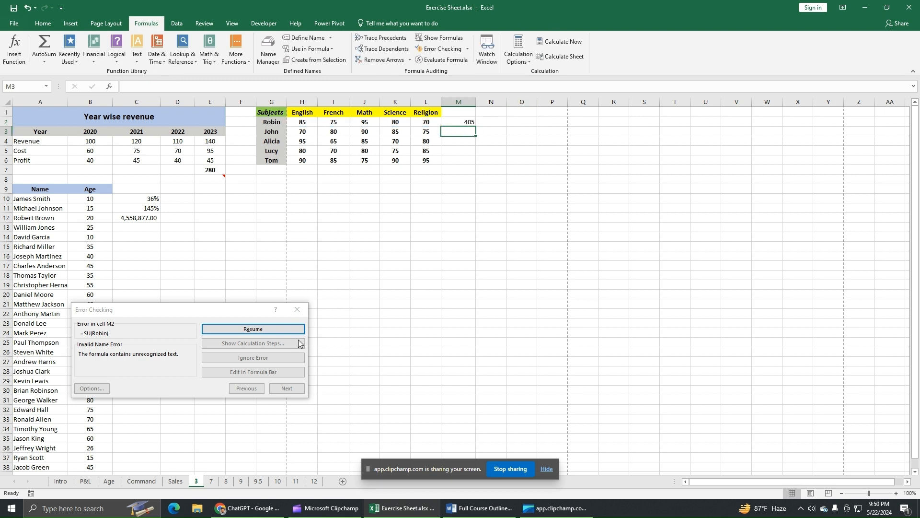
left_click(297, 309)
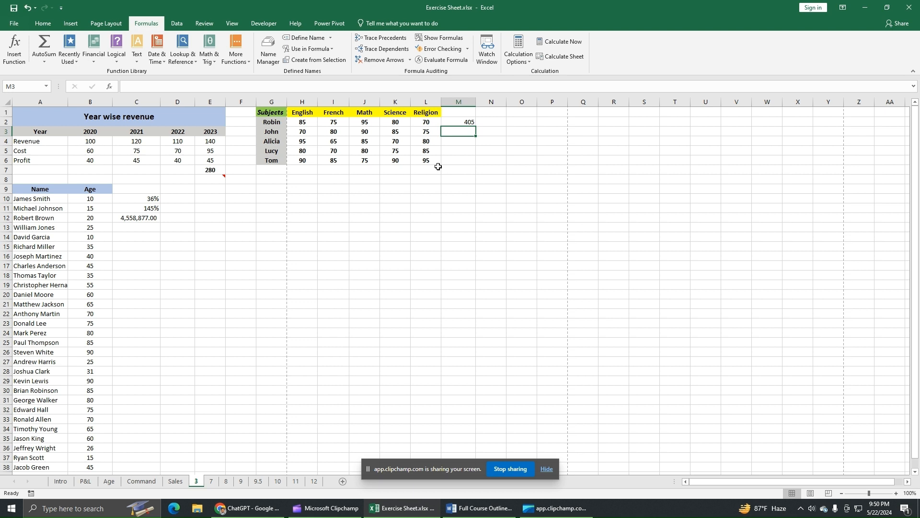
Step: Change the function name in M2's formula to the misspelled SU again
left_click(456, 121)
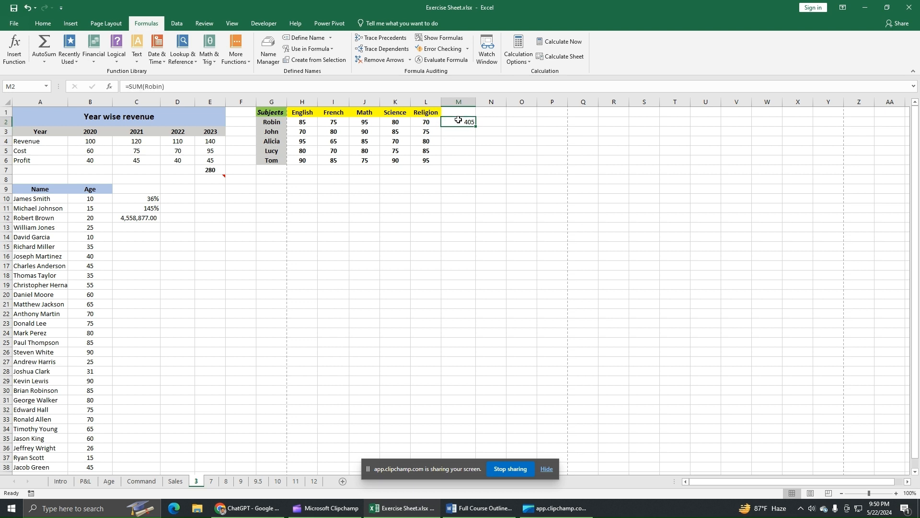
left_click(144, 88)
key("BackSpace")
key("Return")
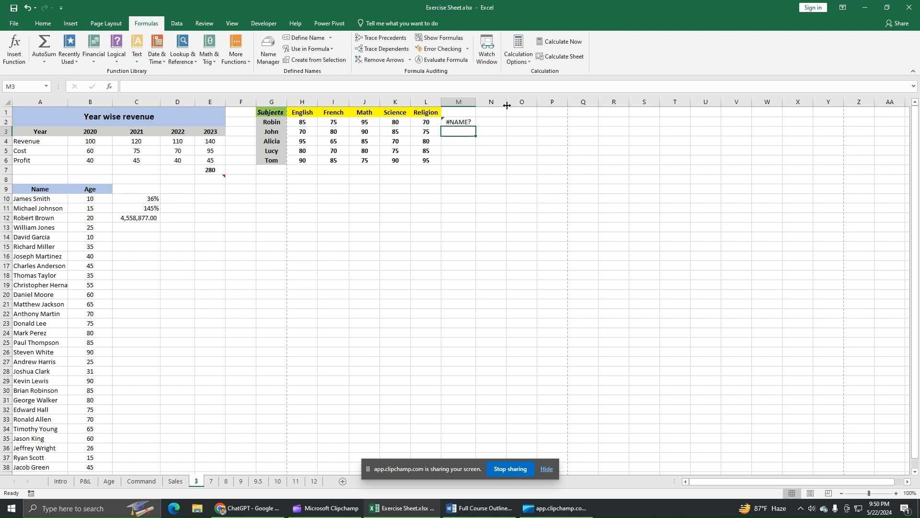
left_click(468, 50)
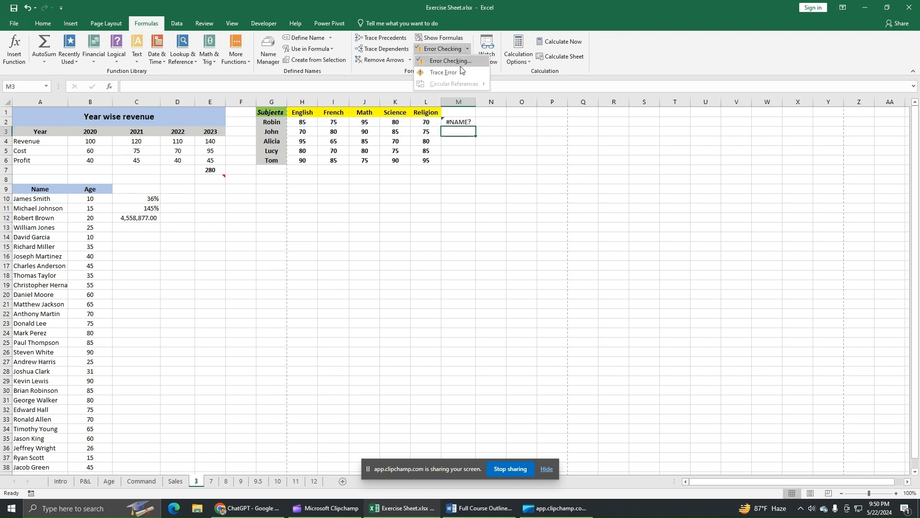
left_click(460, 66)
left_click(465, 281)
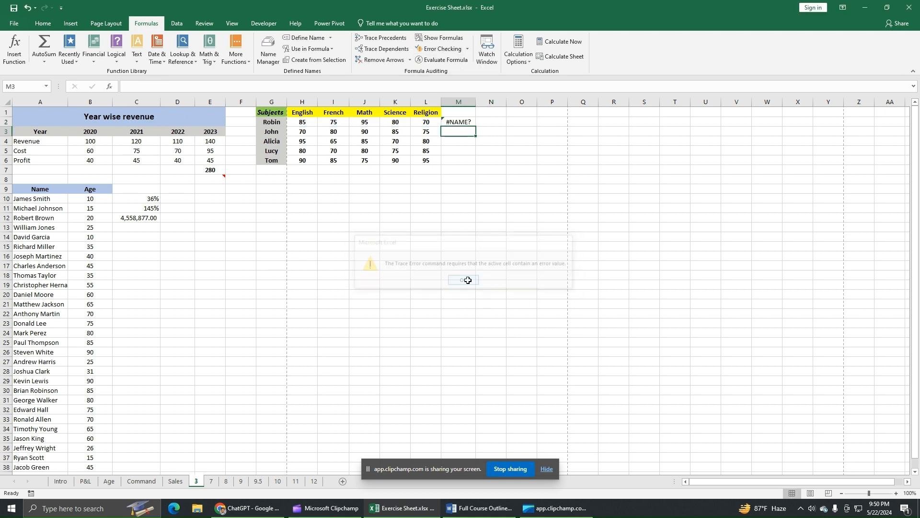
Step: Trace the error in M2 to the cells its formula uses, and remove the tracing arrows
left_click(463, 123)
left_click(468, 49)
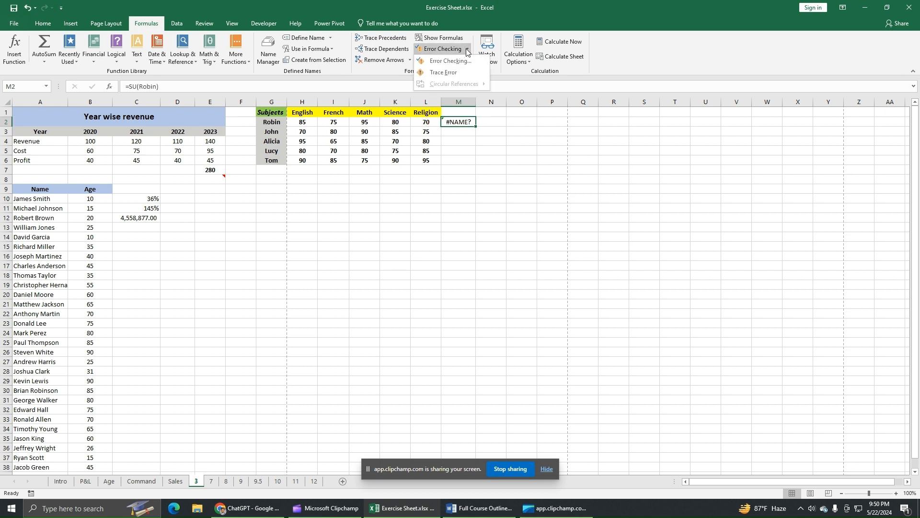
left_click(452, 73)
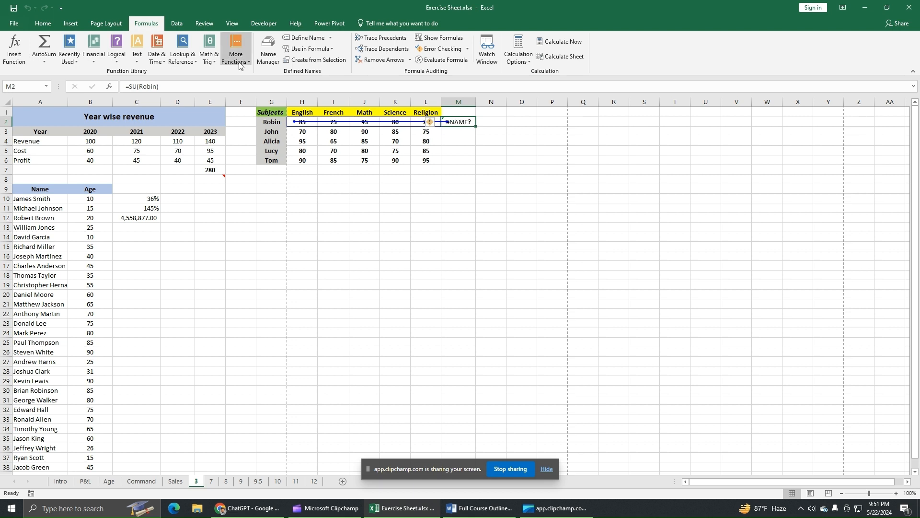
left_click(382, 61)
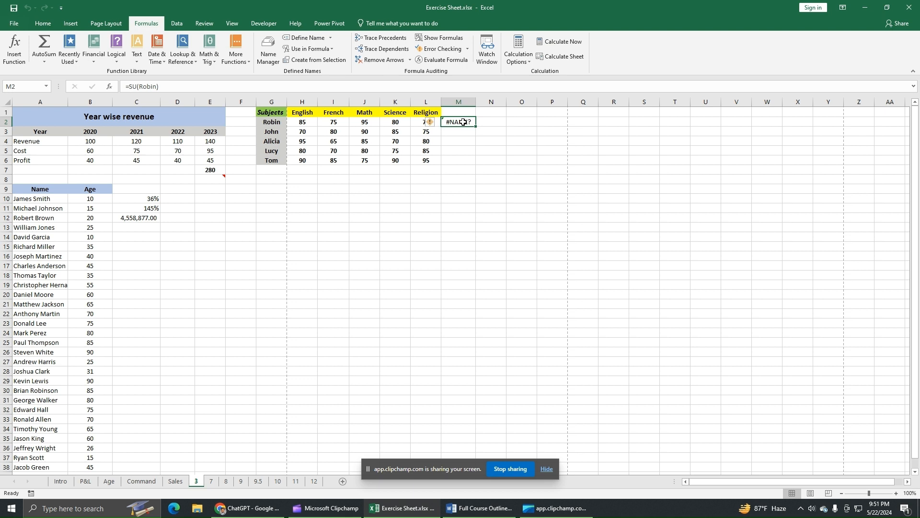
Step: Clear the faulty formula from M2
left_click(51, 24)
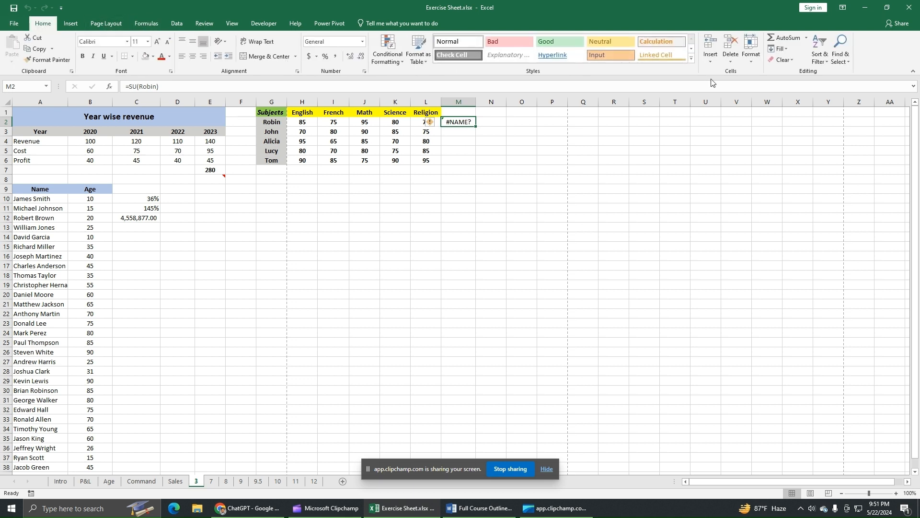
left_click(777, 60)
left_click(793, 77)
left_click(468, 224)
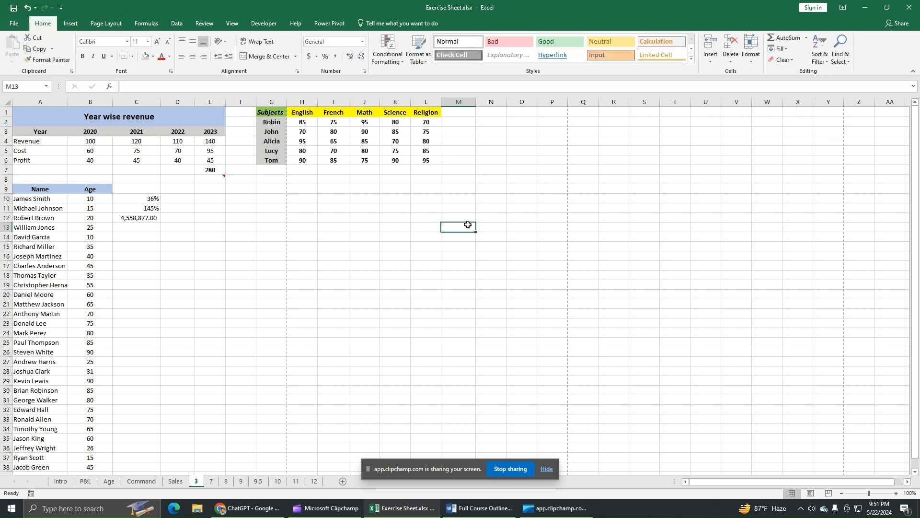
Step: View the Watch Window, close it, and check the range summed by the age total in B39
left_click(147, 24)
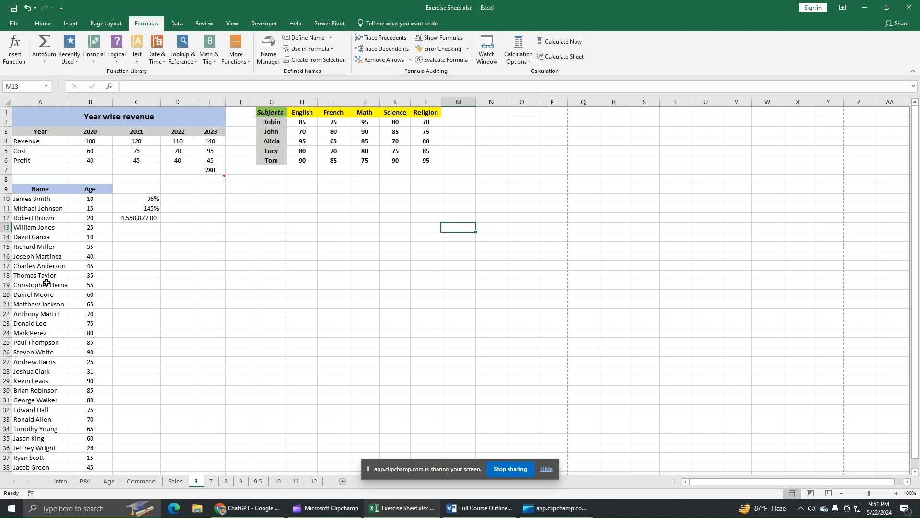
left_click(487, 61)
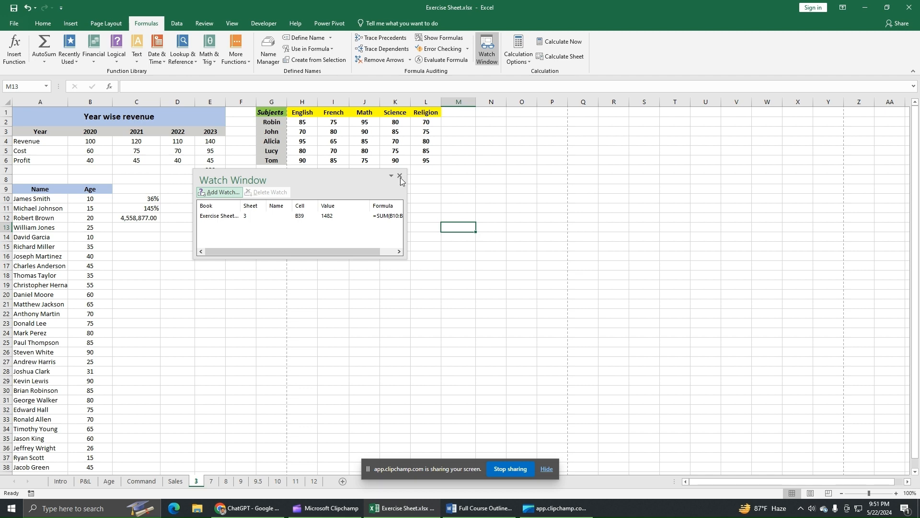
left_click(401, 177)
scroll(144, 378, "down", 4)
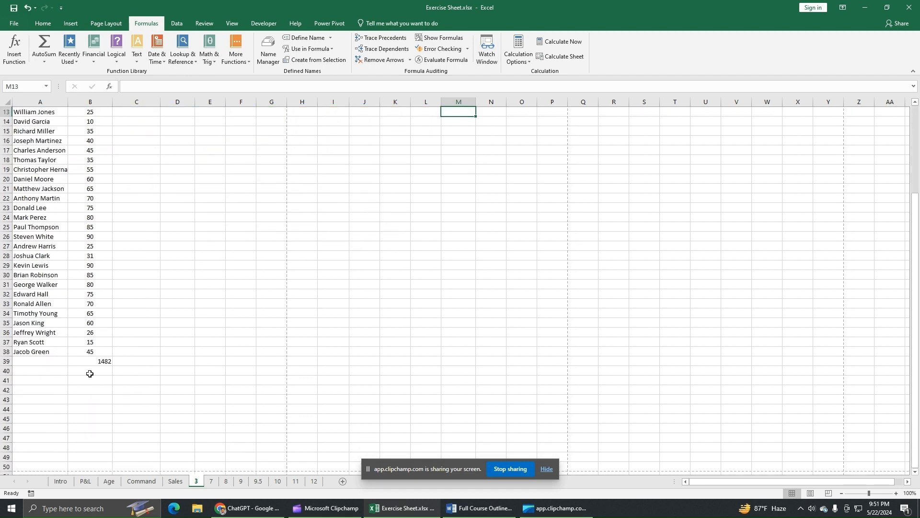
left_click(92, 361)
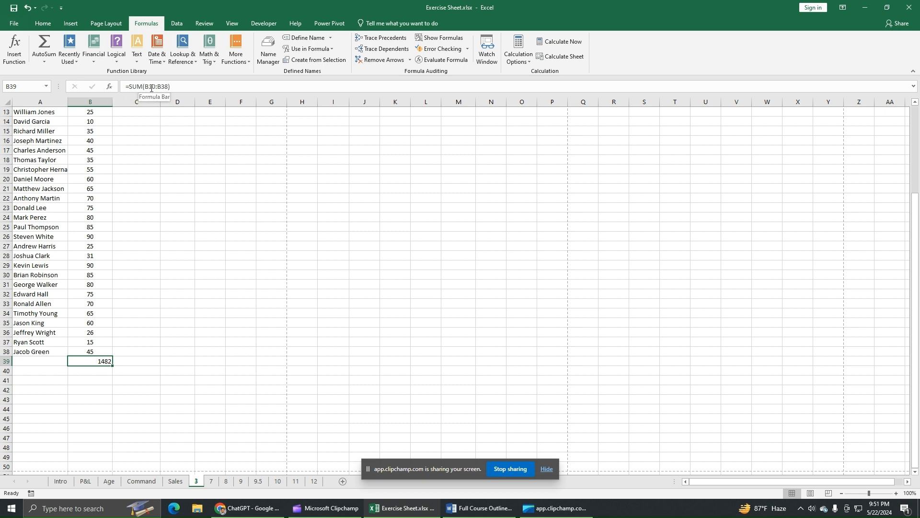
scroll(117, 351, "up", 4)
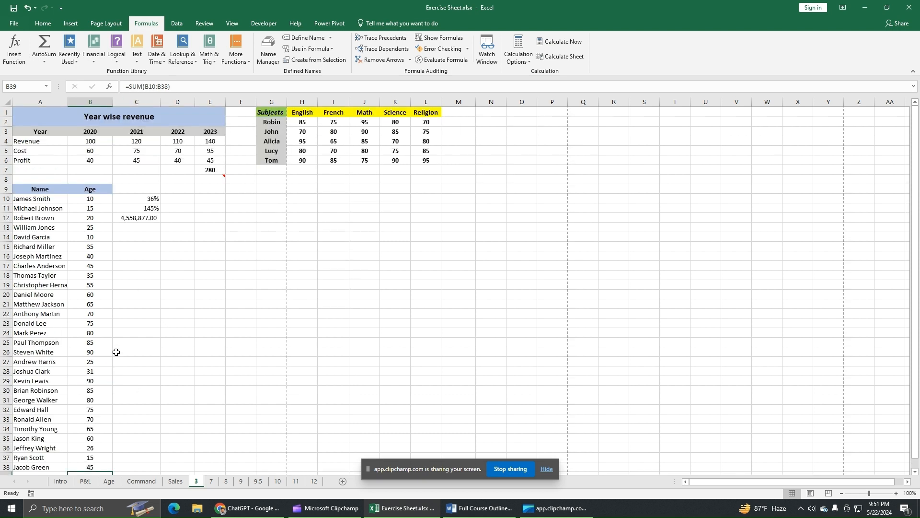
Step: Set the first age in B10 to 28 and check how the age total in B39 responds
left_click(98, 200)
type("28")
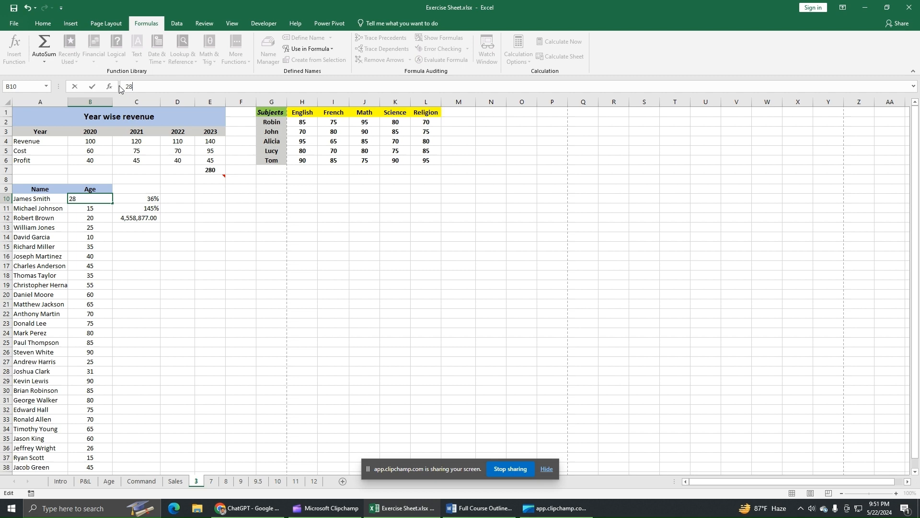
key("Return")
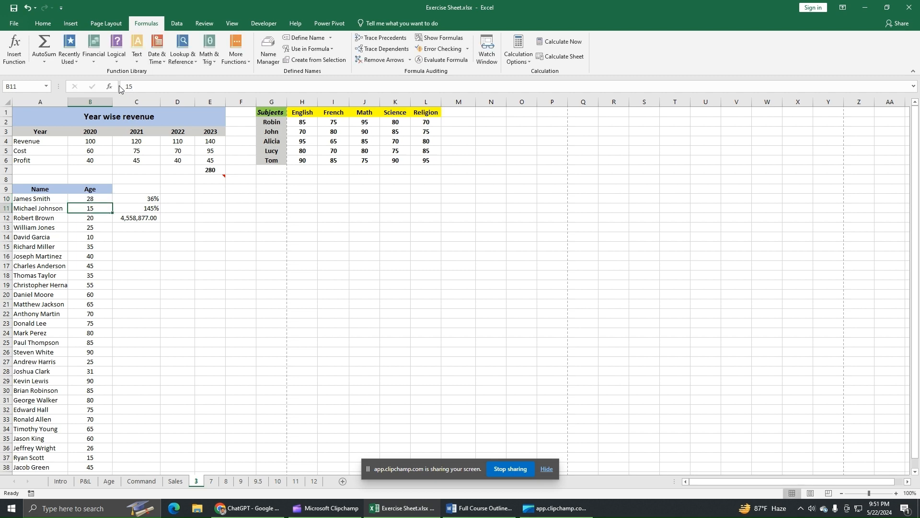
scroll(80, 370, "down", 7)
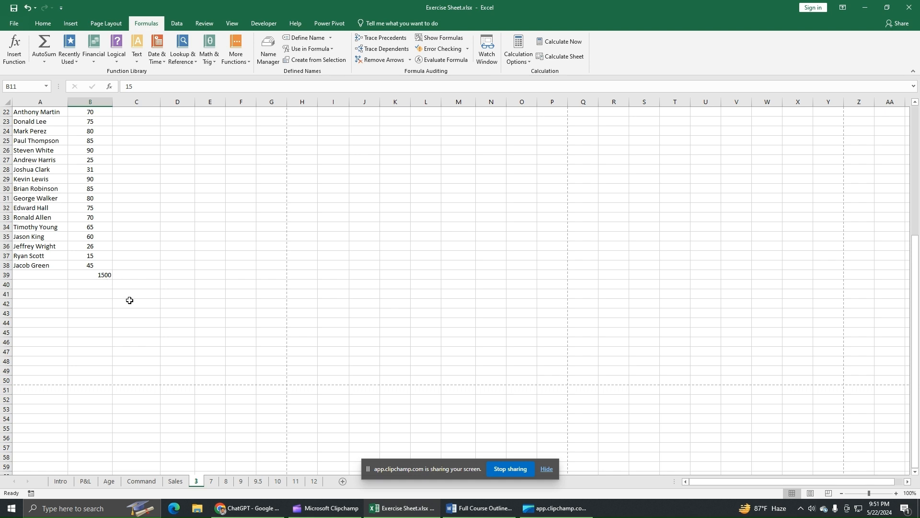
scroll(129, 299, "up", 7)
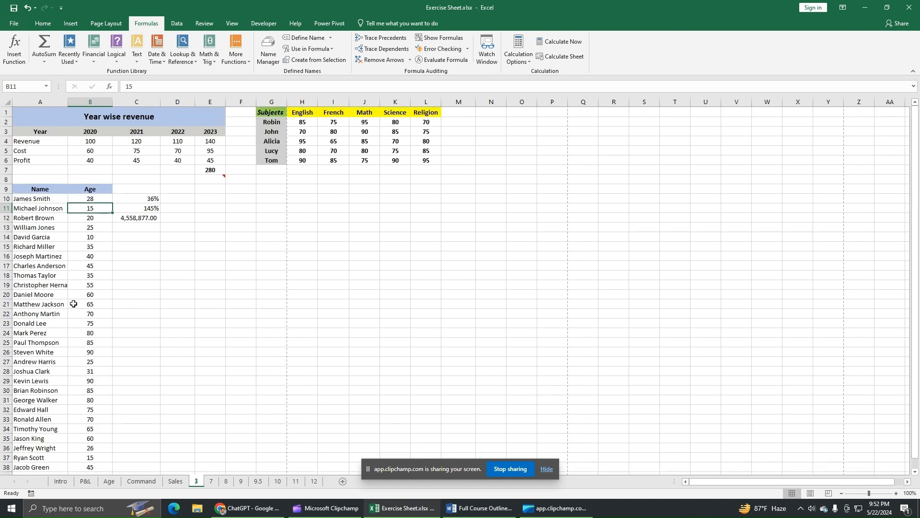
scroll(72, 305, "down", 1)
scroll(73, 305, "down", 17)
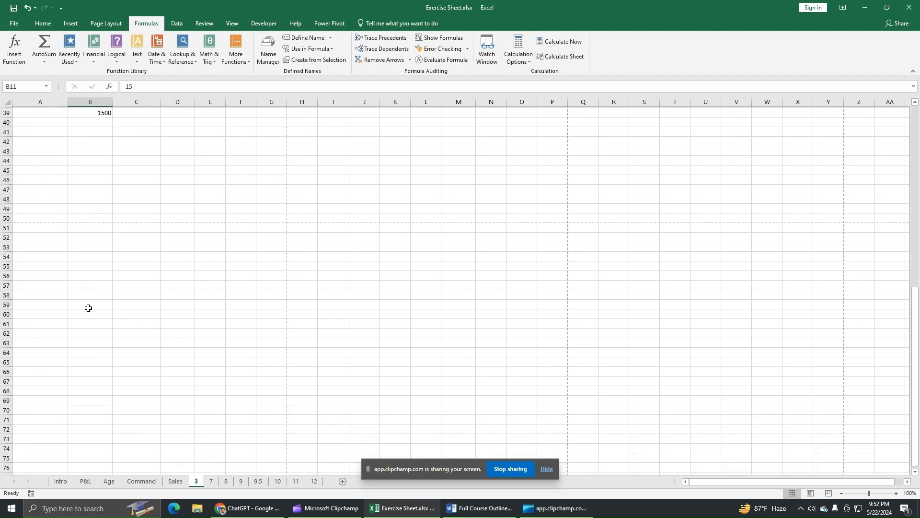
scroll(87, 308, "up", 18)
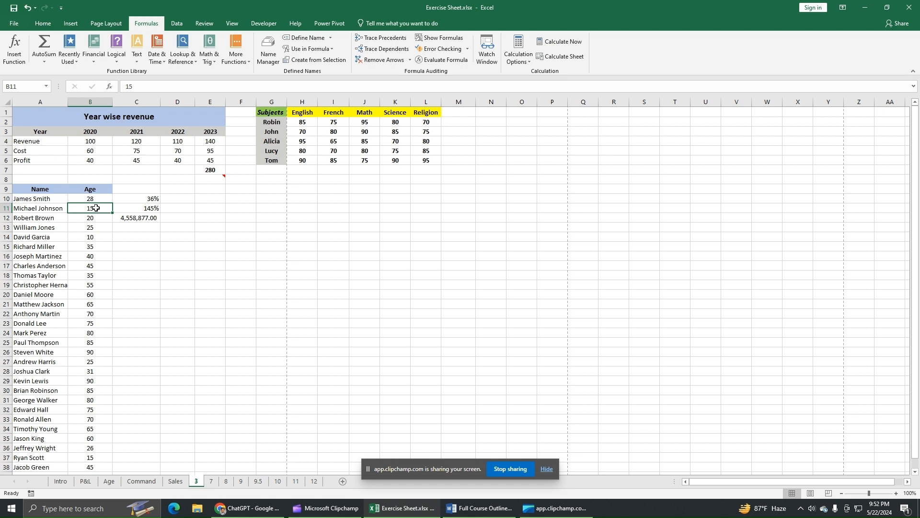
Step: Check the age total in B39 below the list, and undo the last change to the first age in B10
scroll(103, 294, "down", 8)
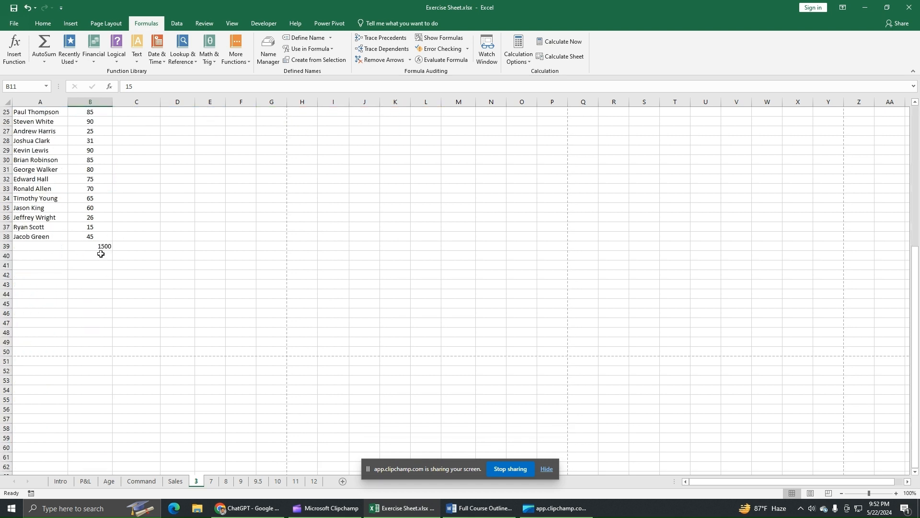
scroll(102, 326, "down", 8)
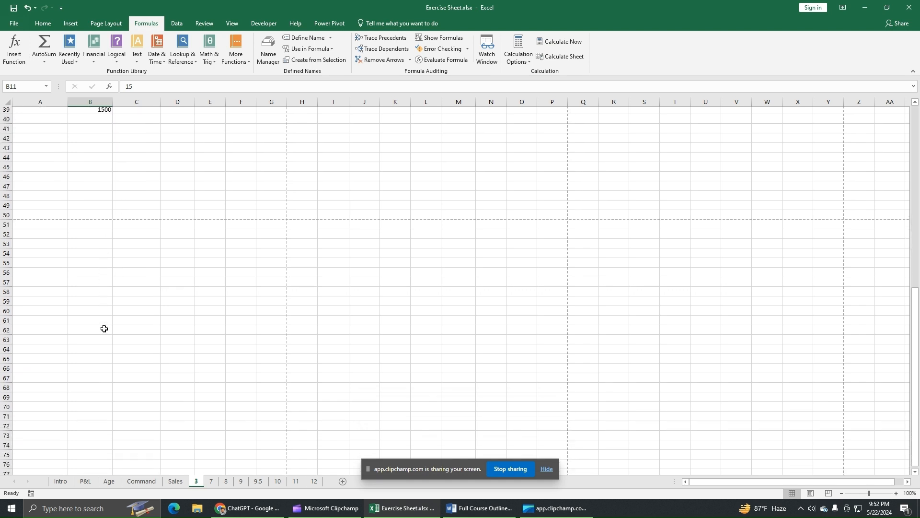
scroll(117, 302, "down", 4)
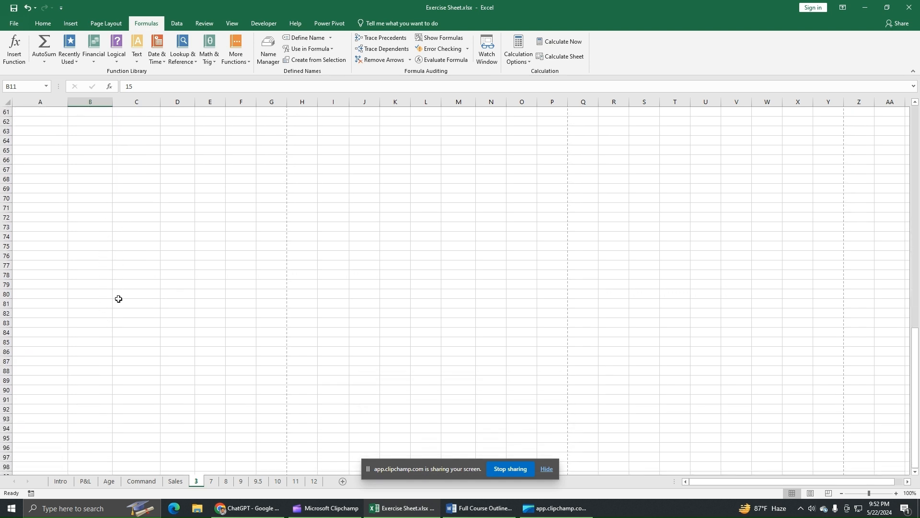
scroll(119, 298, "down", 4)
left_click_drag(917, 363, 911, 111)
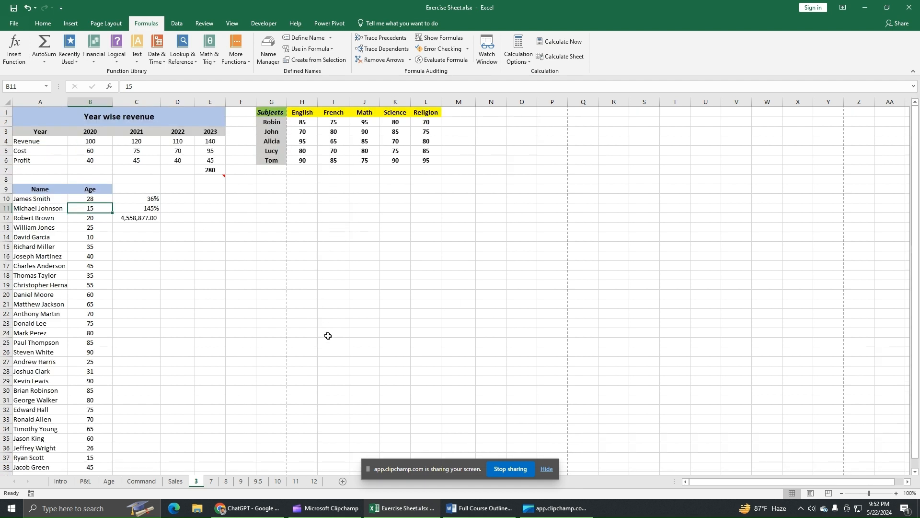
left_click(27, 8)
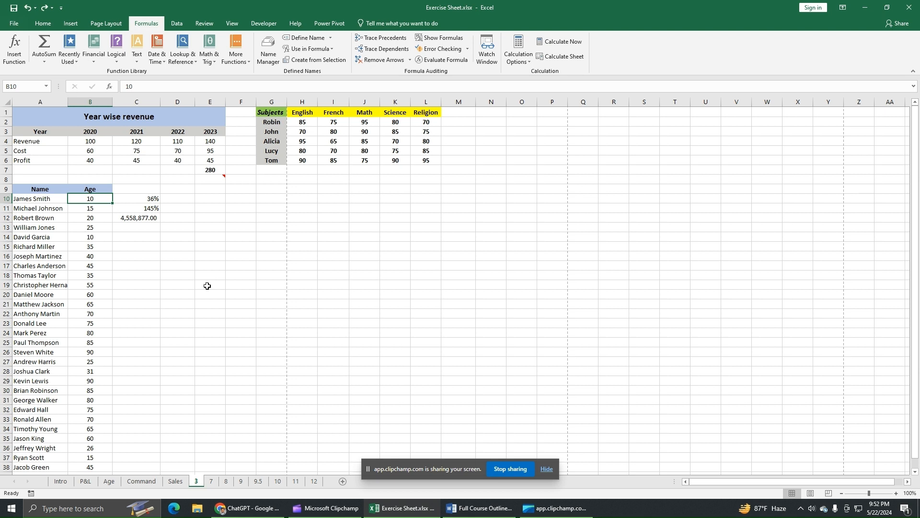
Step: Open the Watch Window and add a watch on the age total in B39
left_click(487, 63)
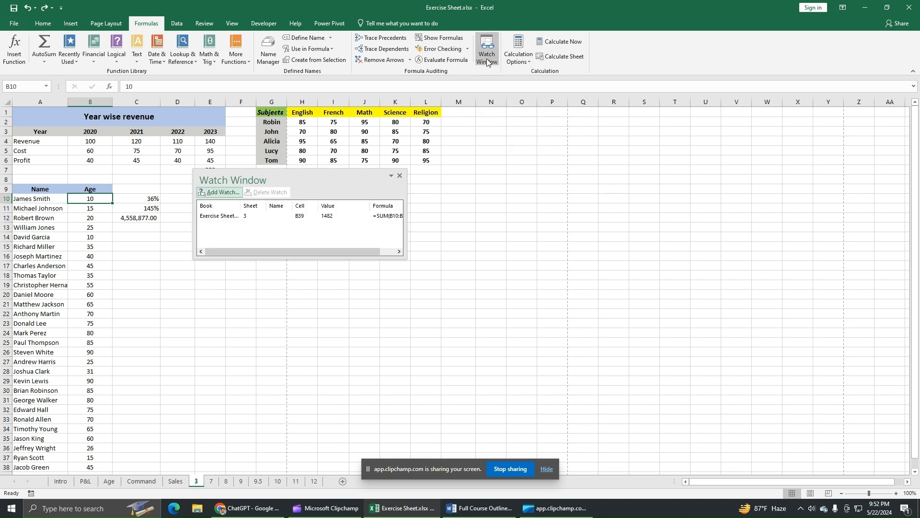
left_click(218, 192)
scroll(106, 375, "down", 2)
scroll(103, 376, "down", 4)
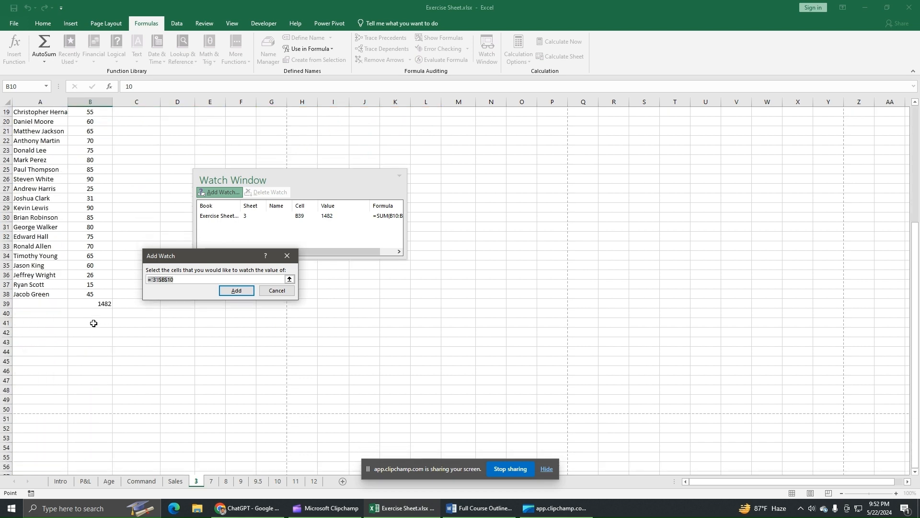
left_click(96, 304)
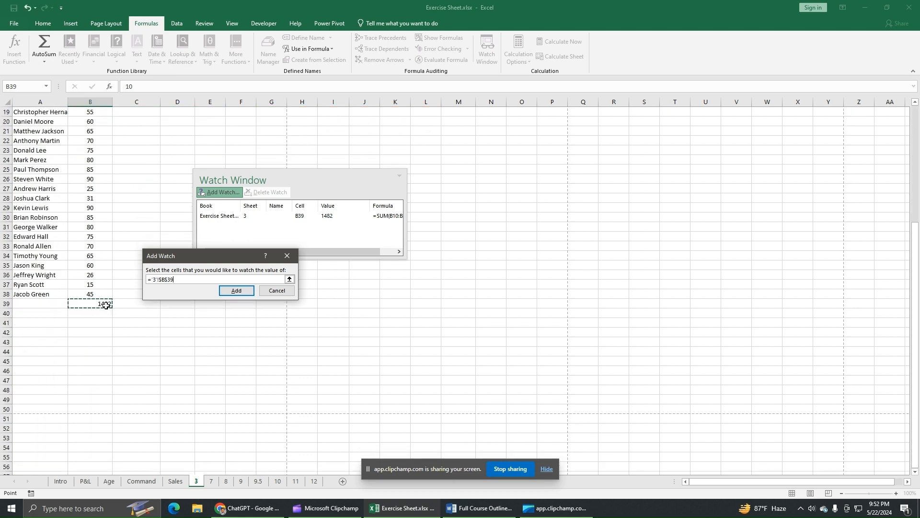
left_click(237, 291)
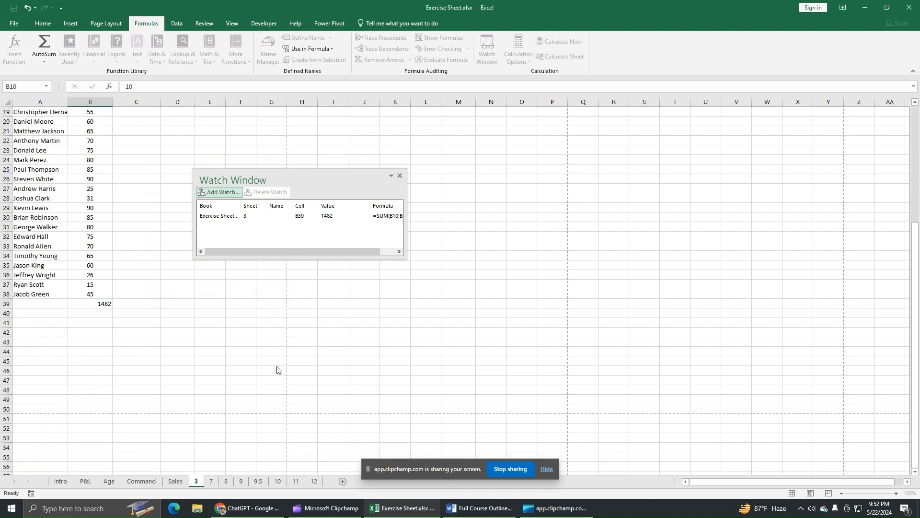
scroll(277, 369, "up", 6)
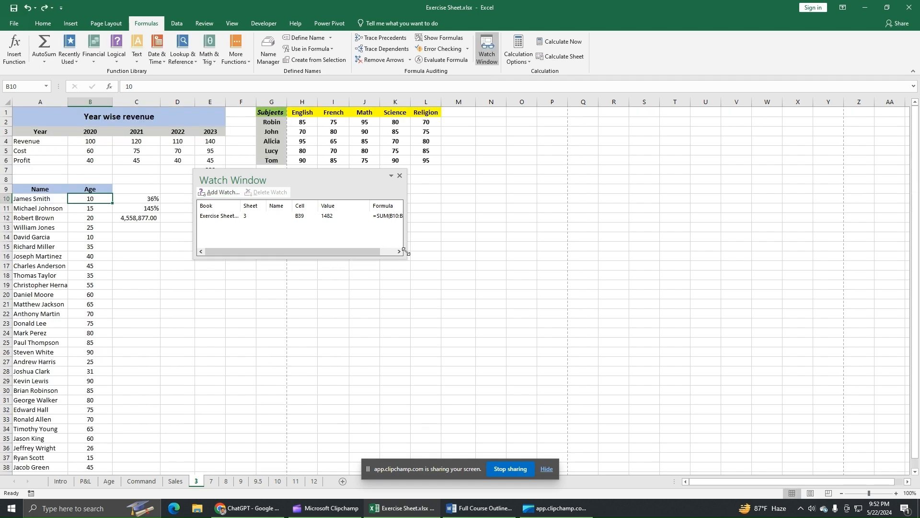
Step: Enlarge the Watch Window and widen its Book column to fit the full file name
left_click_drag(405, 252, 437, 278)
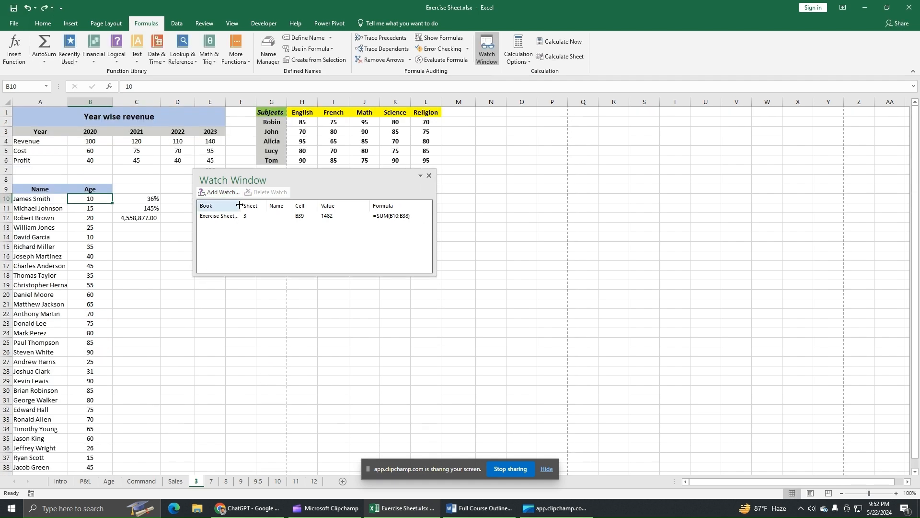
left_click_drag(241, 205, 252, 205)
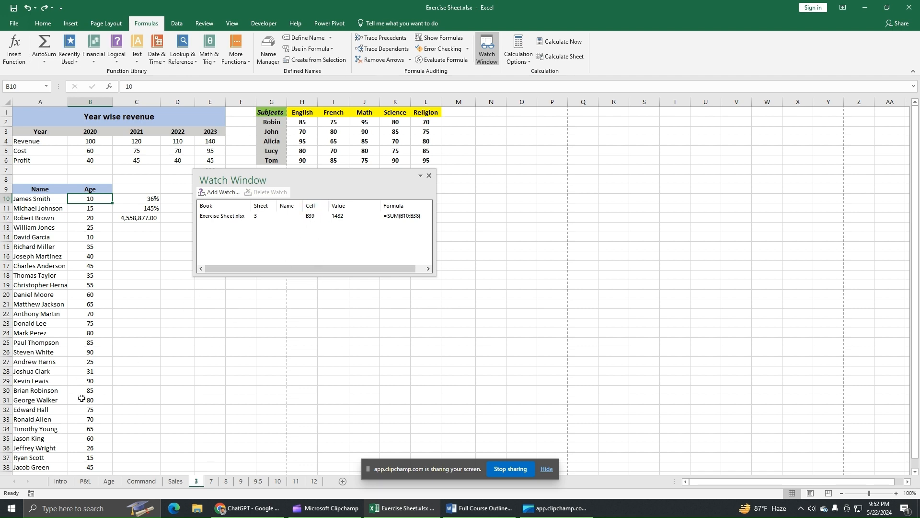
scroll(82, 398, "down", 6)
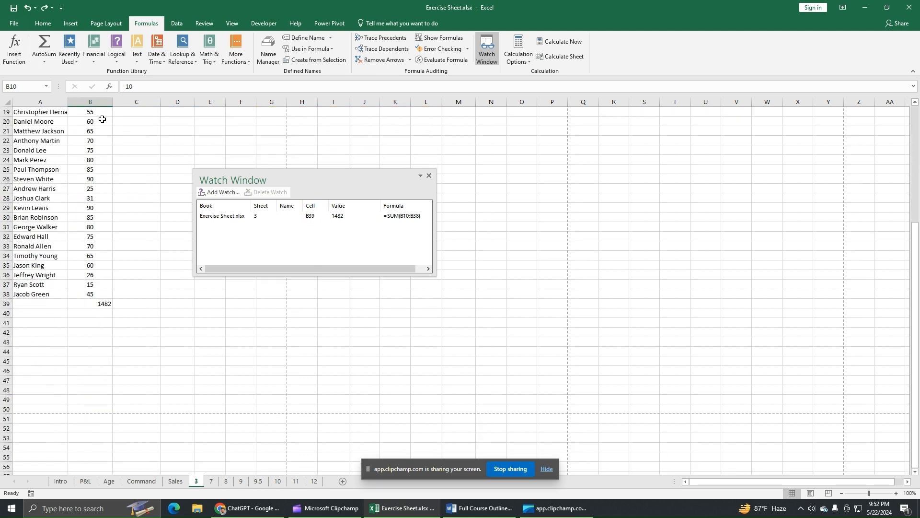
scroll(331, 388, "up", 6)
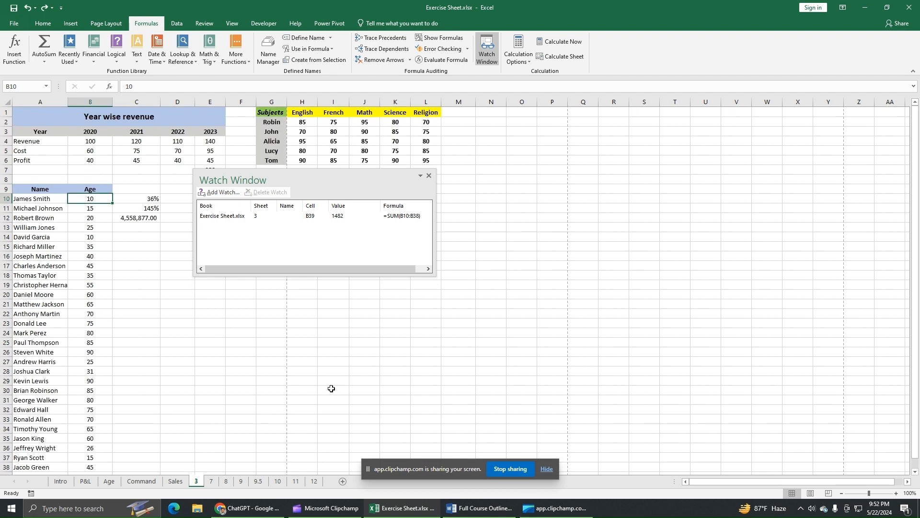
scroll(71, 375, "down", 5)
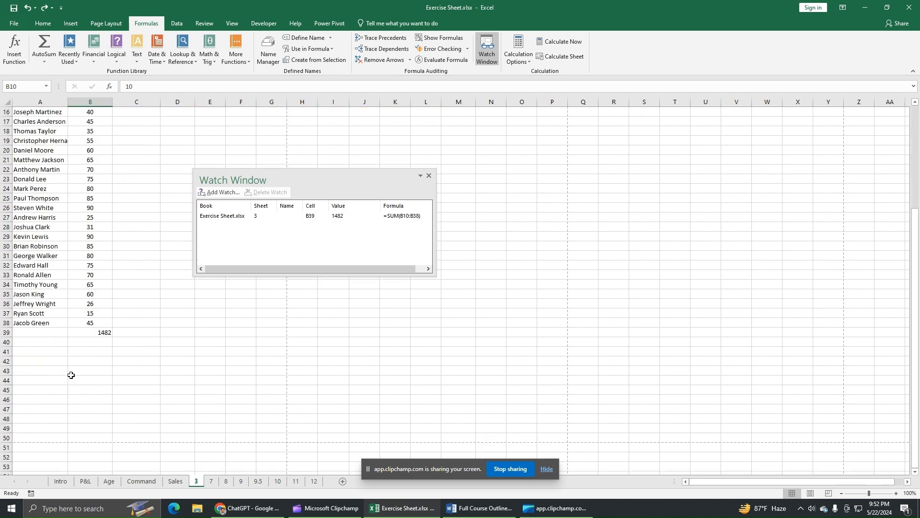
scroll(178, 371, "up", 5)
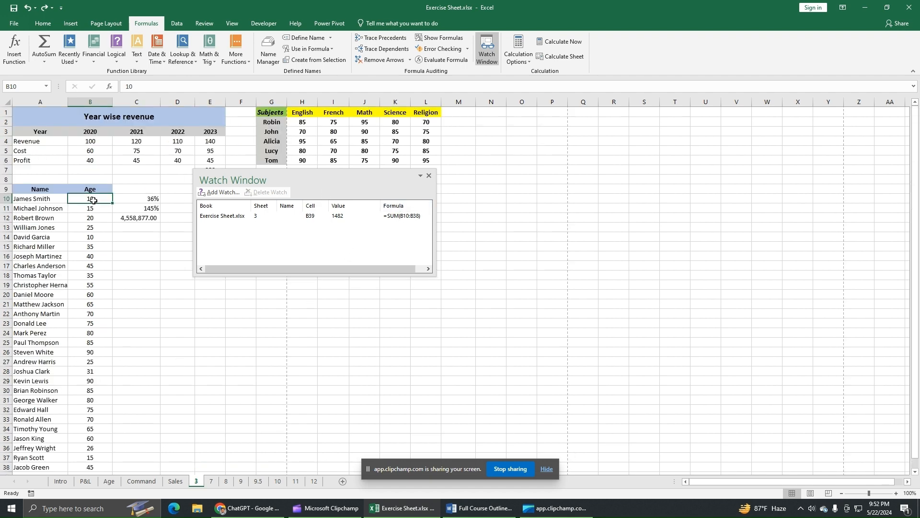
Step: Set the first age in B10 to 28 and back to 10 while checking the watched total in the Watch Window
left_click_drag(138, 87, 119, 88)
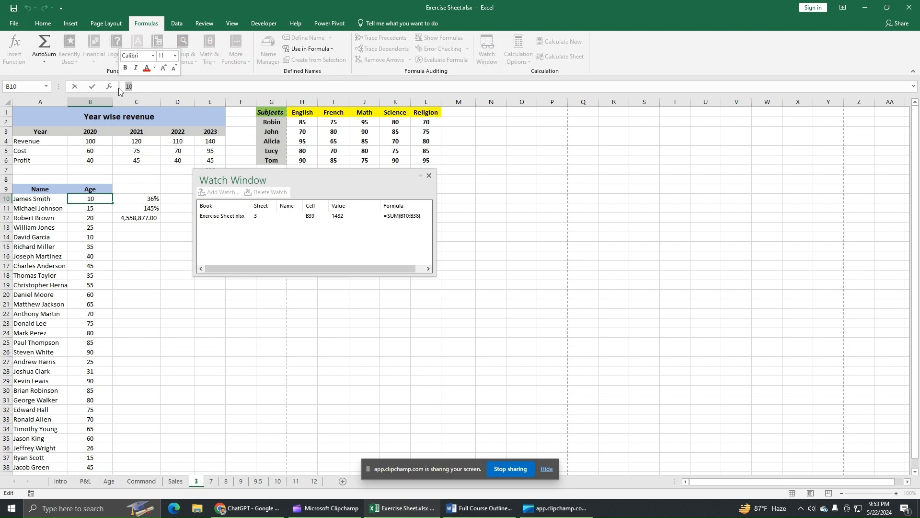
type("28")
key("Return")
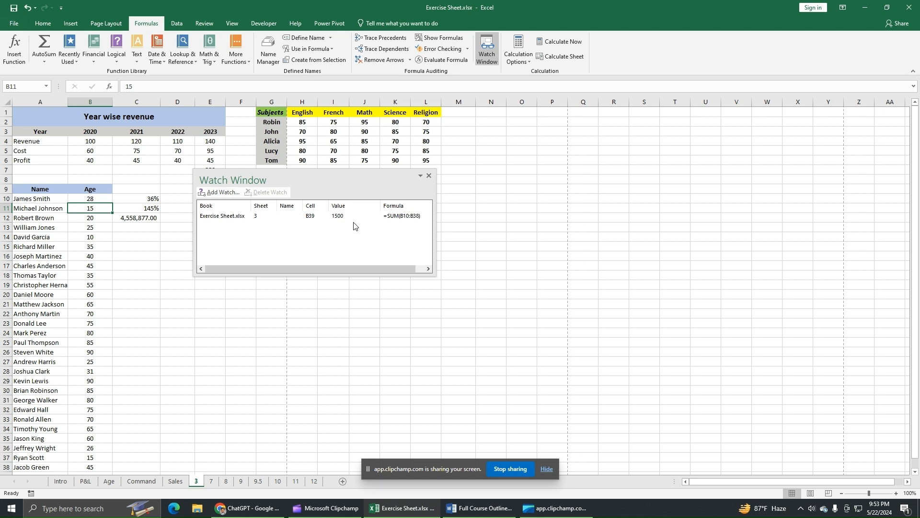
left_click(101, 199)
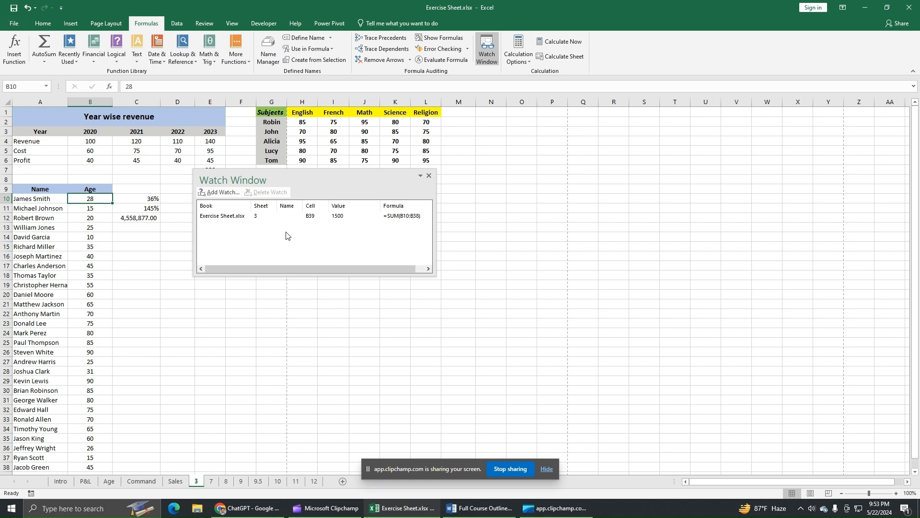
type("10")
key("Return")
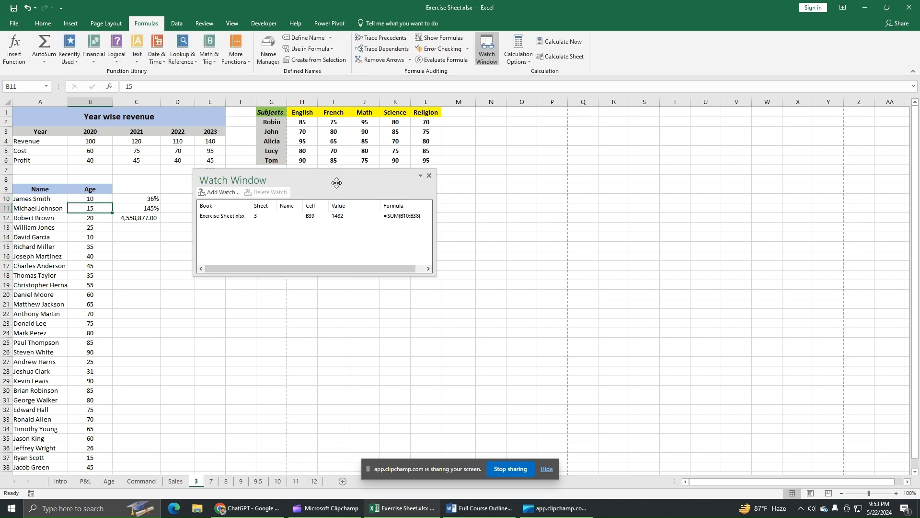
Step: Dock the Watch Window above the formula bar and check the watched total while far below the data
left_click_drag(336, 183, 307, 200)
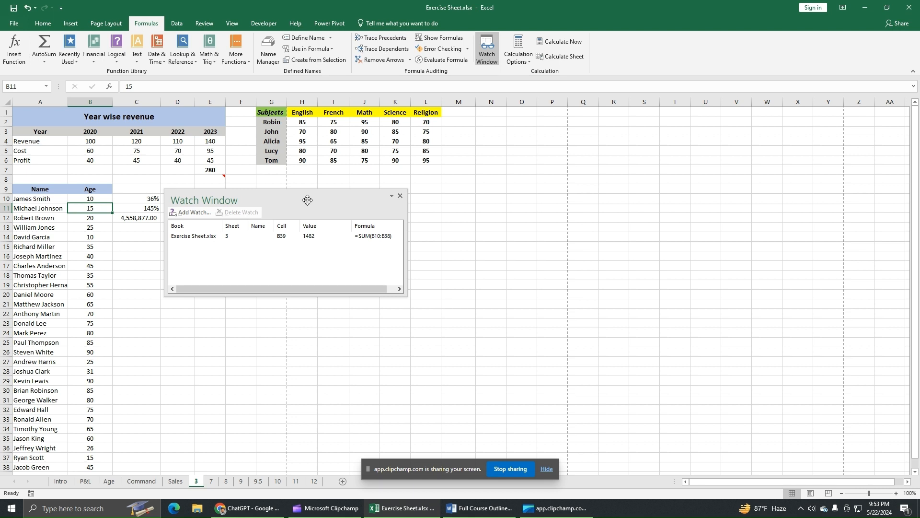
left_click_drag(308, 200, 195, 85)
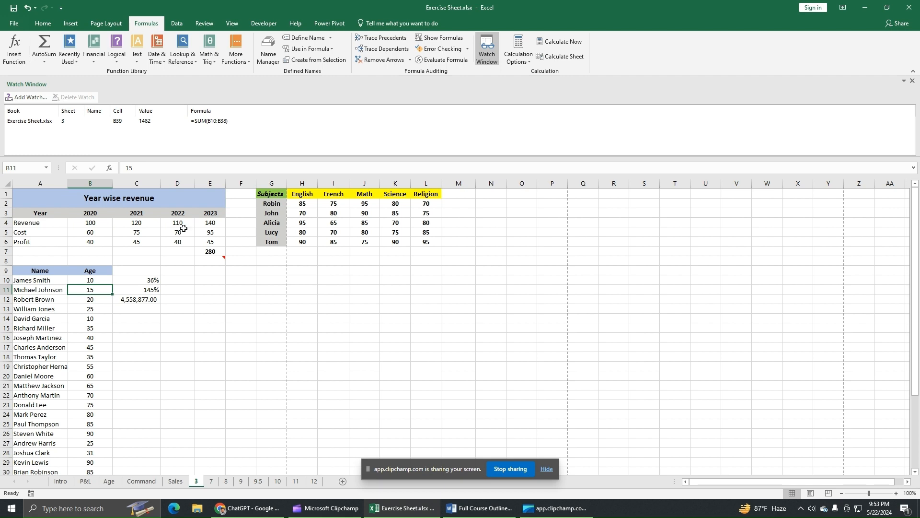
scroll(108, 354, "down", 4)
scroll(131, 360, "up", 4)
scroll(133, 361, "down", 2)
scroll(132, 361, "down", 20)
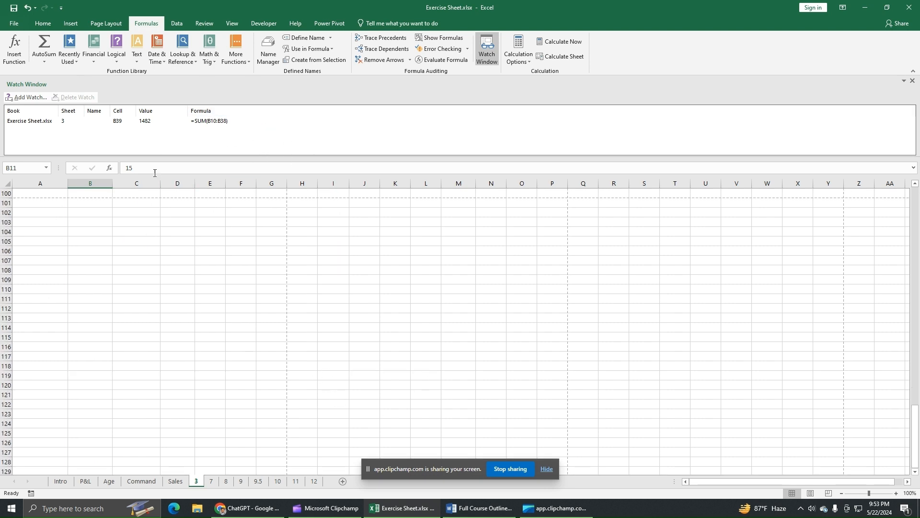
scroll(226, 331, "up", 20)
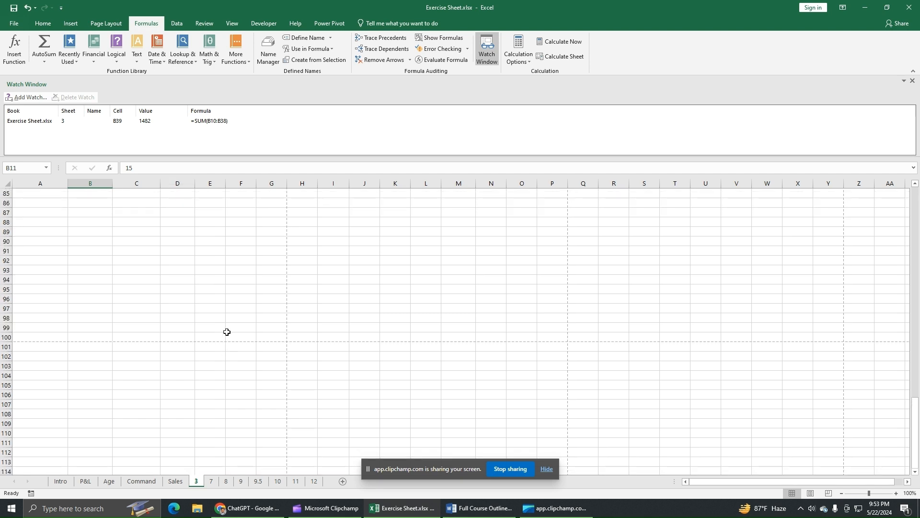
scroll(226, 331, "up", 10)
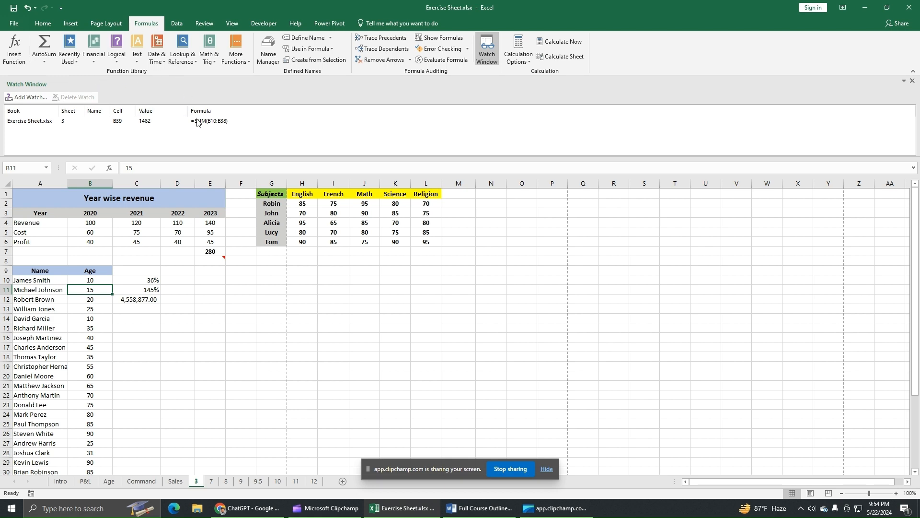
Step: Undock and close the Watch Window, and view the available calculation options
left_click_drag(200, 94, 359, 202)
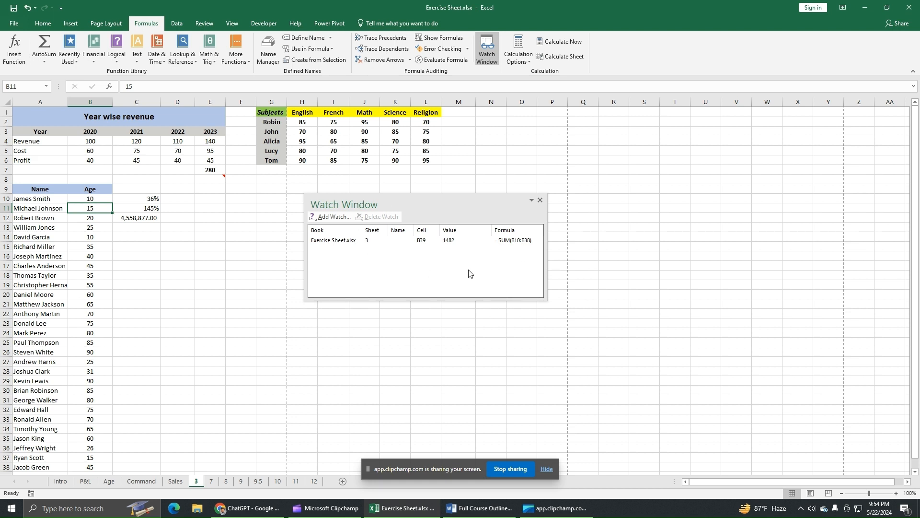
left_click(540, 201)
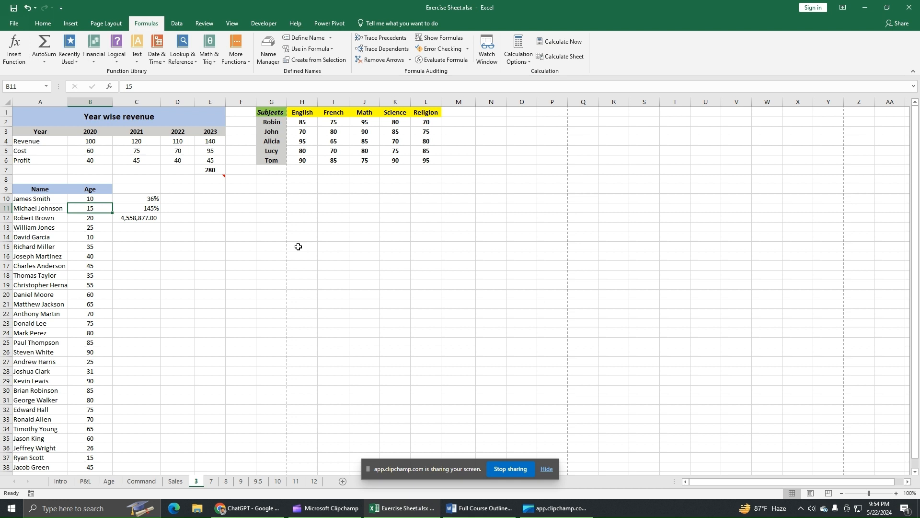
left_click(518, 52)
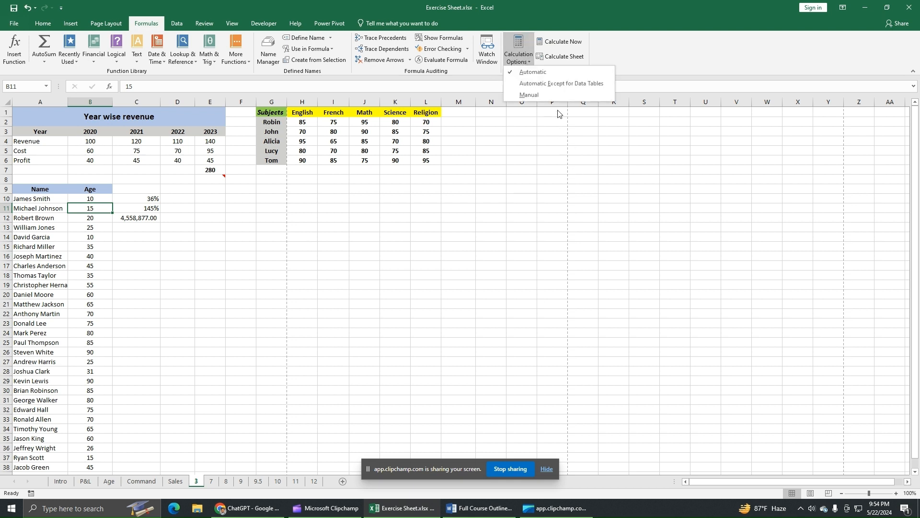
left_click(429, 161)
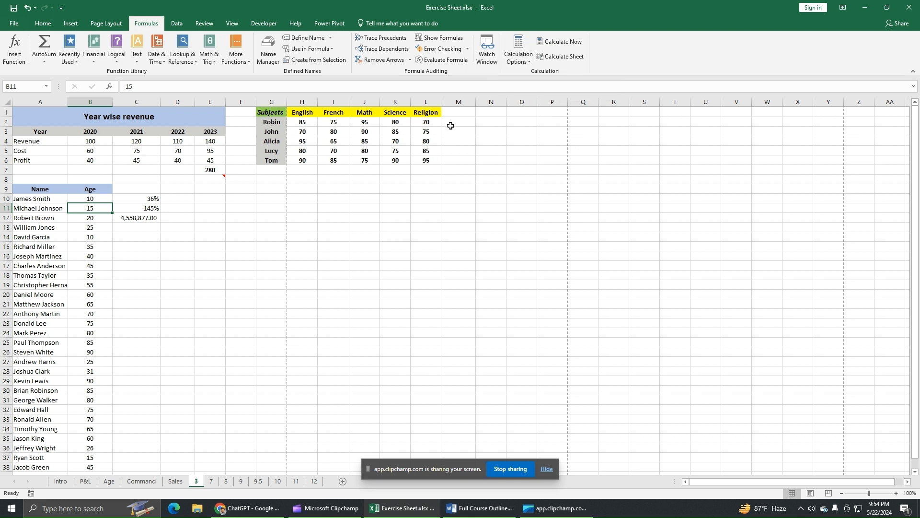
left_click(451, 124)
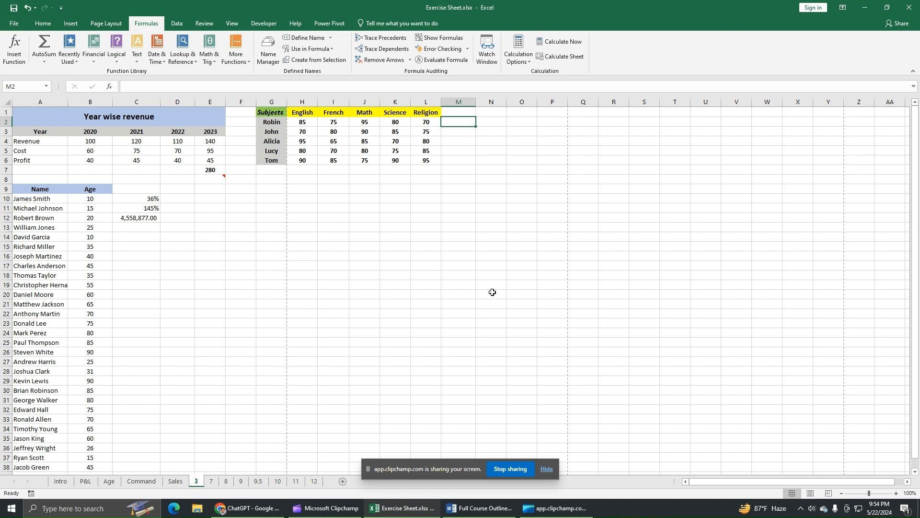
type("=sum")
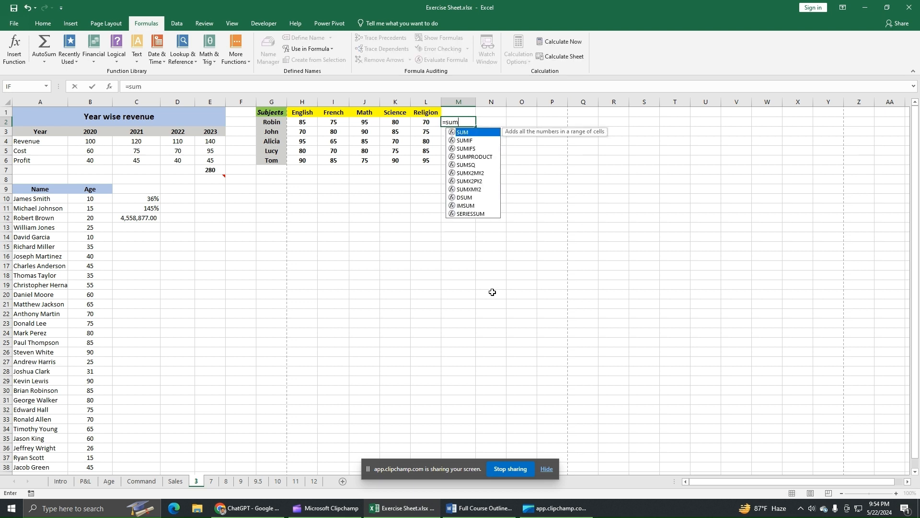
type("(")
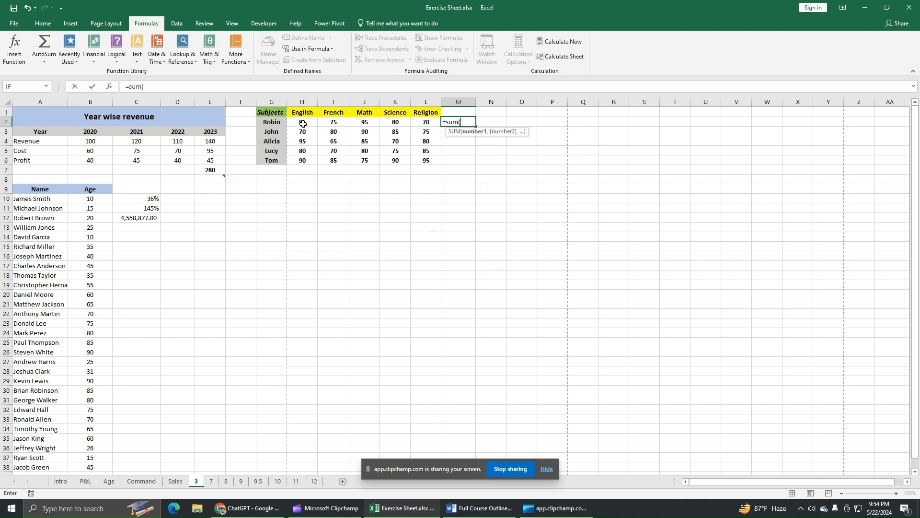
left_click_drag(302, 122, 424, 122)
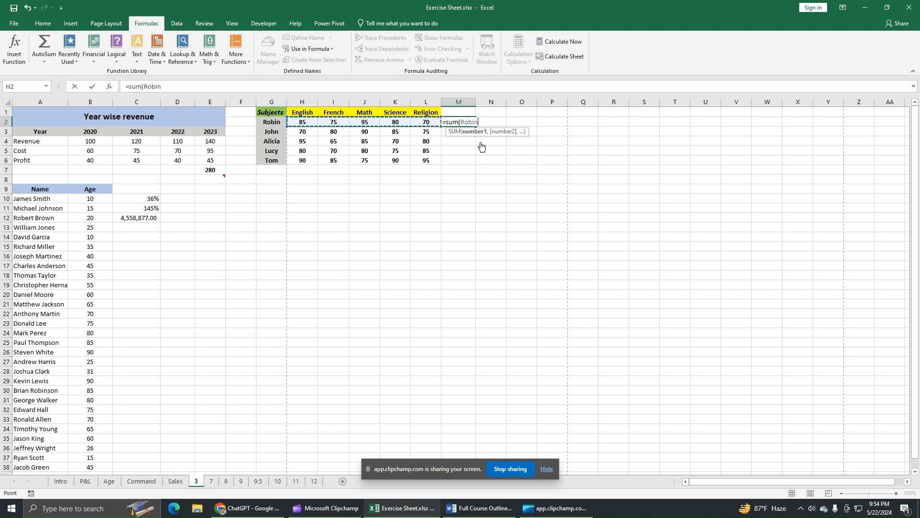
left_click(600, 218)
key("Escape")
Step: Delete all the defined names listed in the Name Manager and close it
left_click(268, 50)
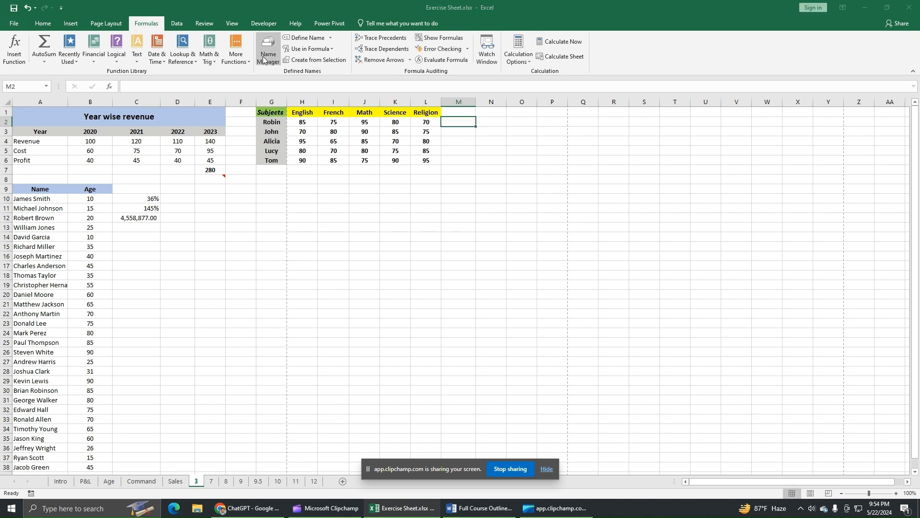
left_click_drag(142, 227, 114, 262)
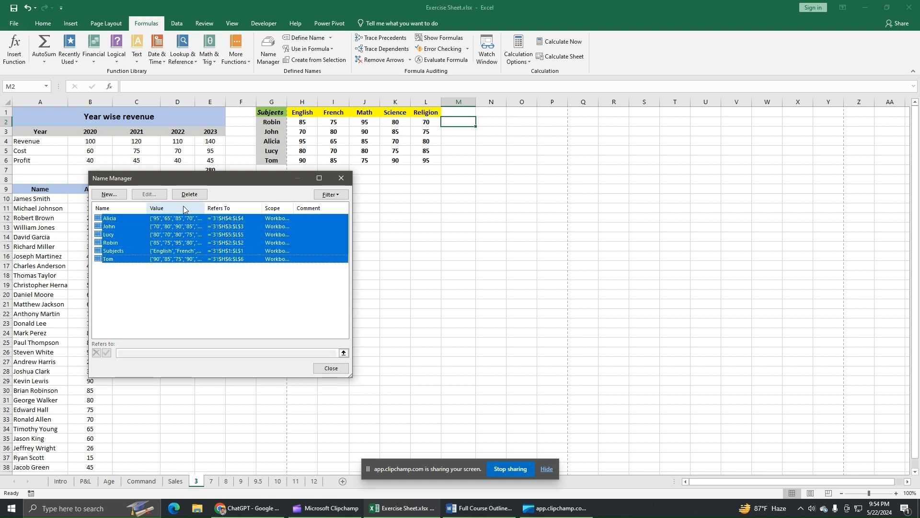
left_click(190, 194)
left_click(442, 280)
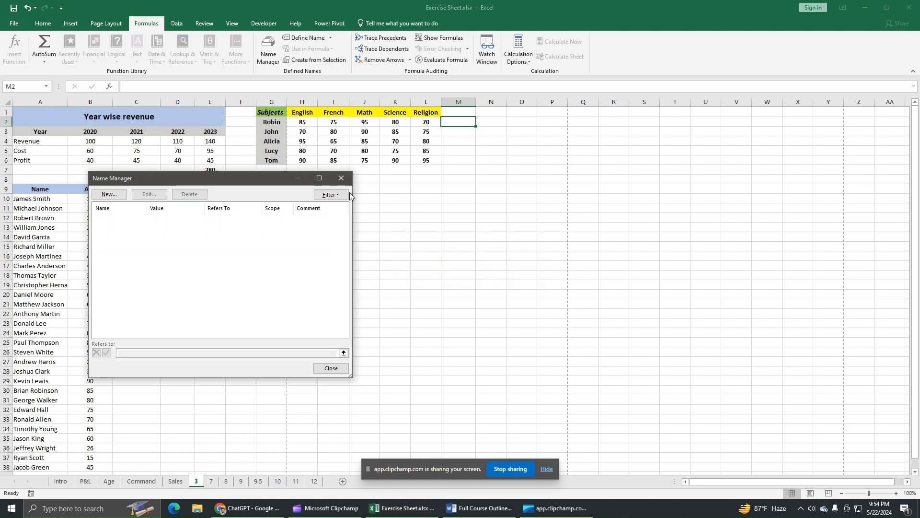
left_click(342, 178)
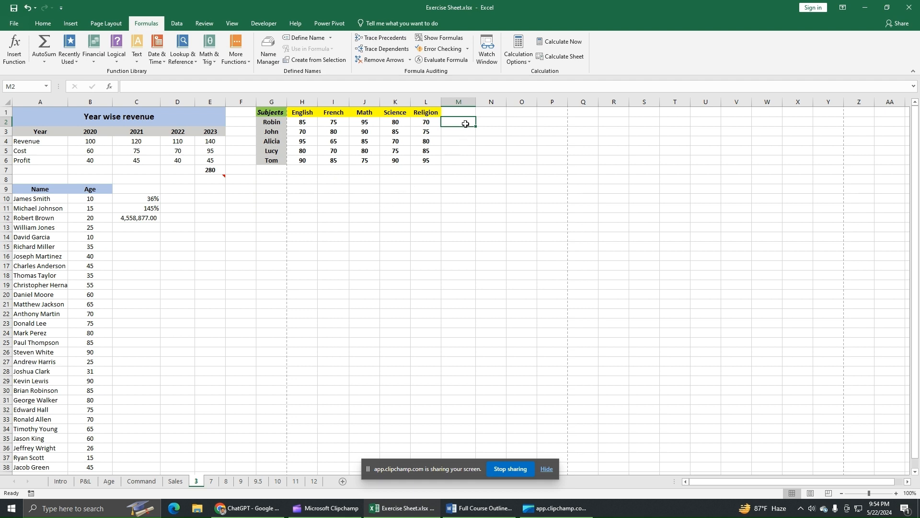
Step: Total the first student's marks in M2 with a SUM of H2:L2 and fill the formula down to M6
type("=sum")
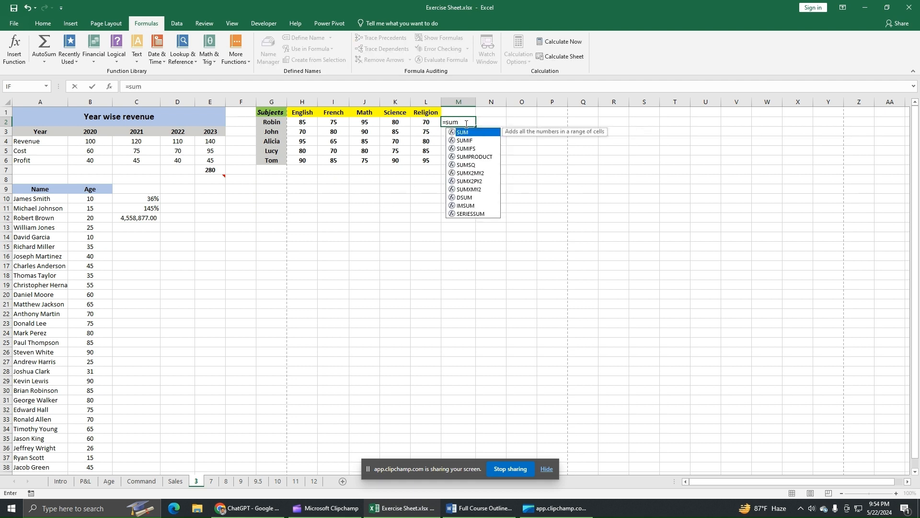
type("(")
left_click_drag(302, 122, 425, 123)
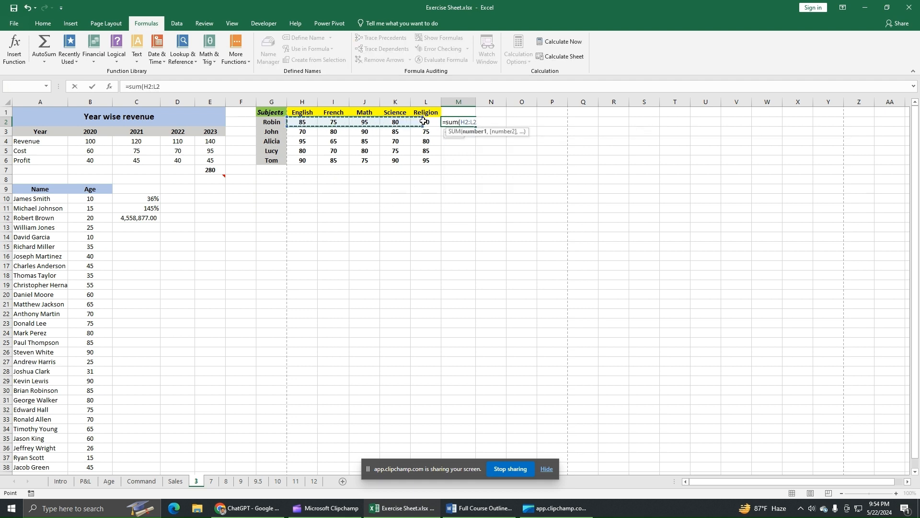
key("Return")
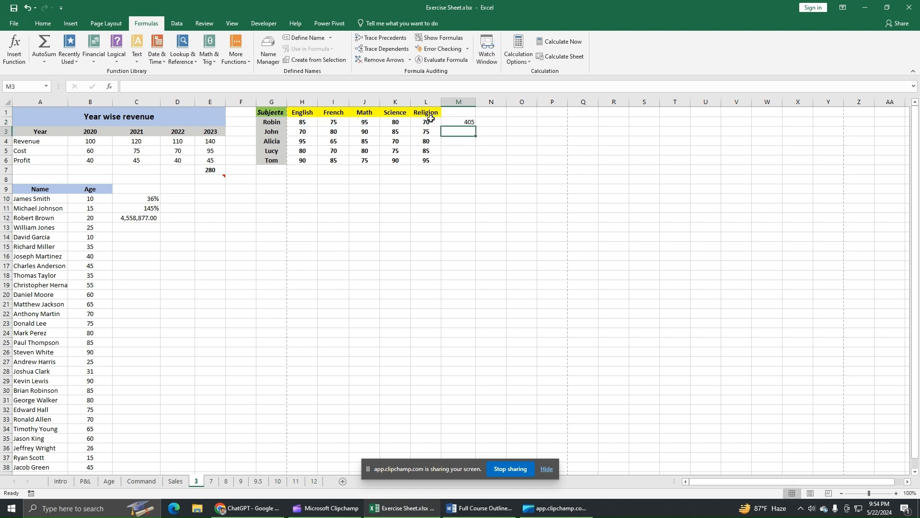
left_click(467, 123)
left_click_drag(476, 127, 478, 165)
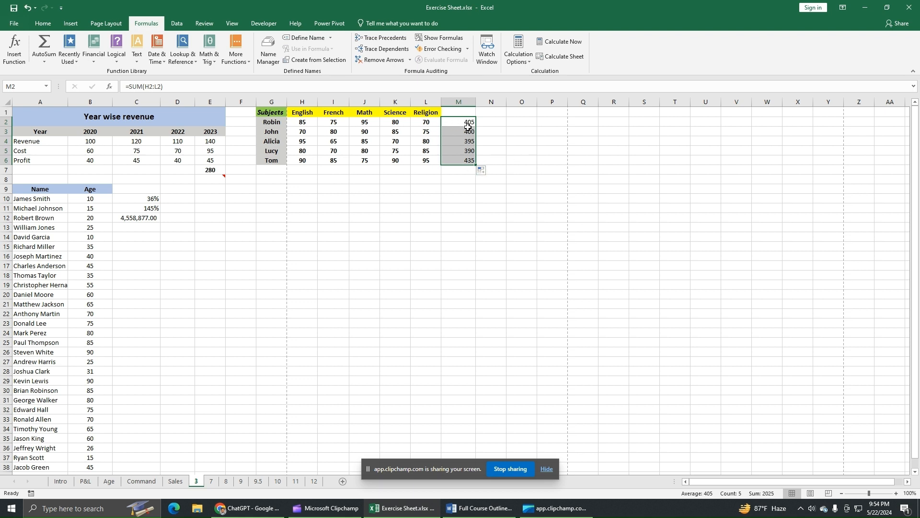
left_click(526, 140)
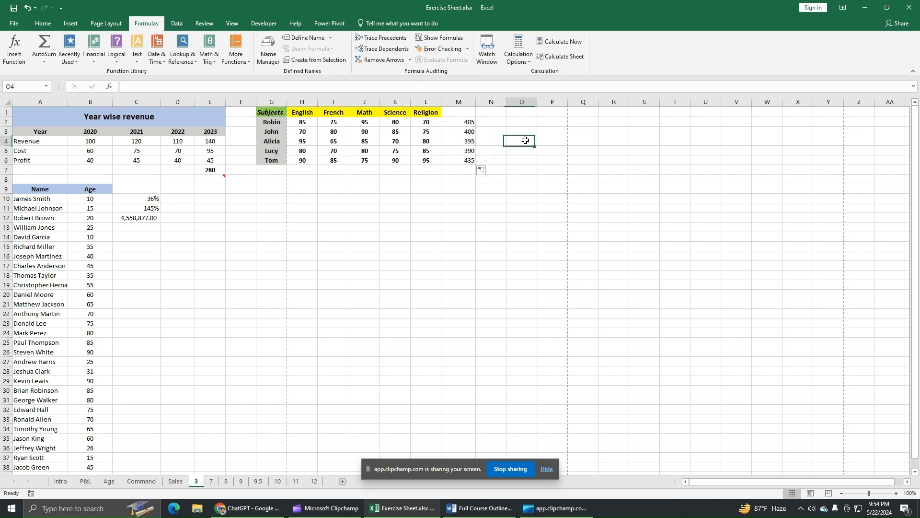
Step: Set the Religion mark in L2 to 100 to test the recalculation of its total, and undo the change
left_click(458, 122)
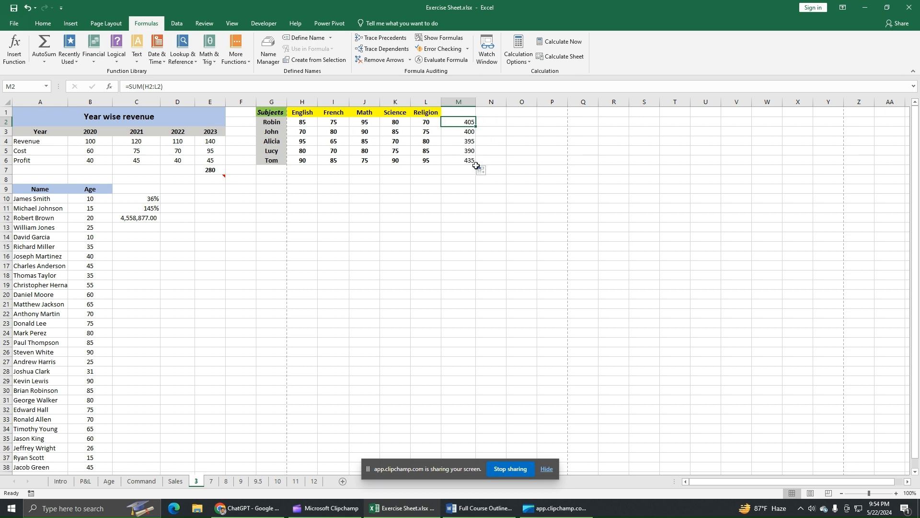
left_click(420, 123)
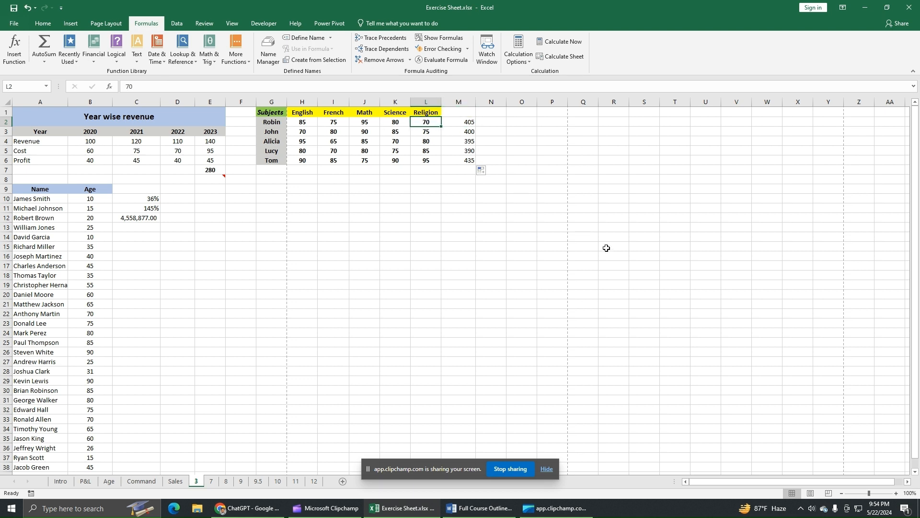
type("100")
key("Return")
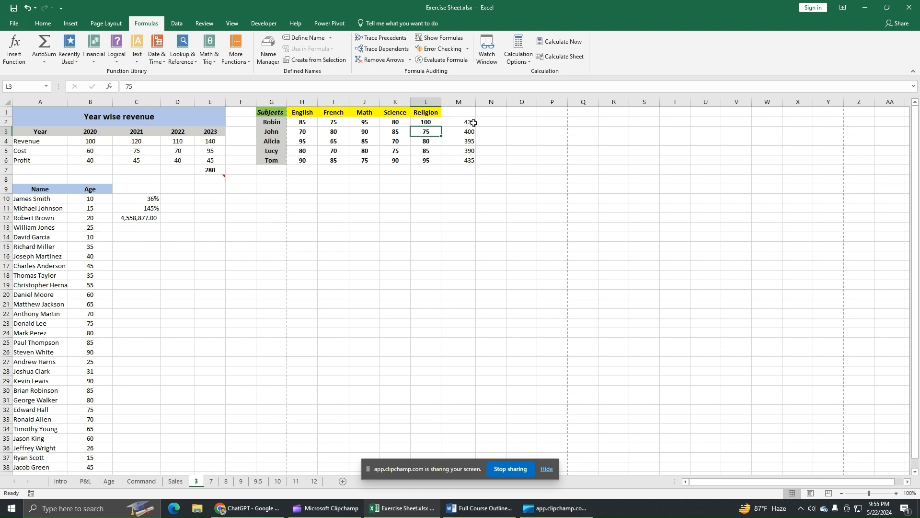
left_click(27, 7)
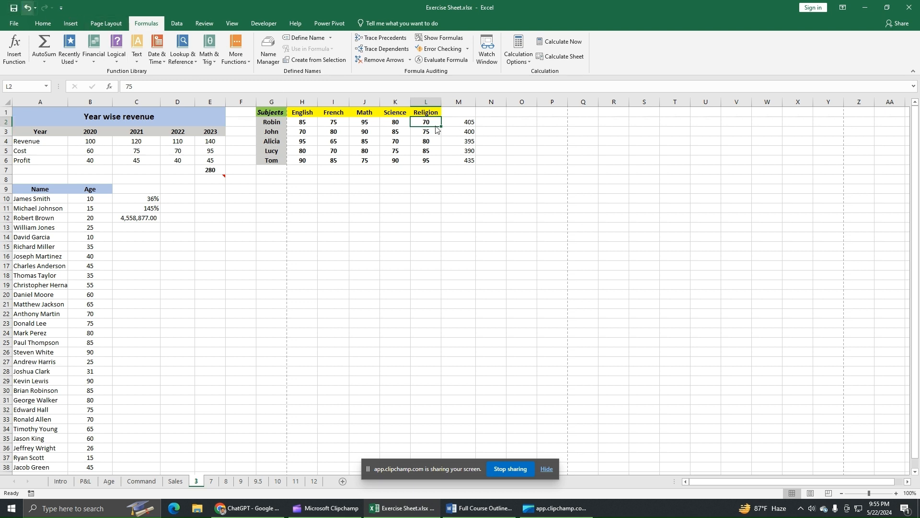
Step: Review the available calculation options alongside the students' totals in column M
left_click(521, 60)
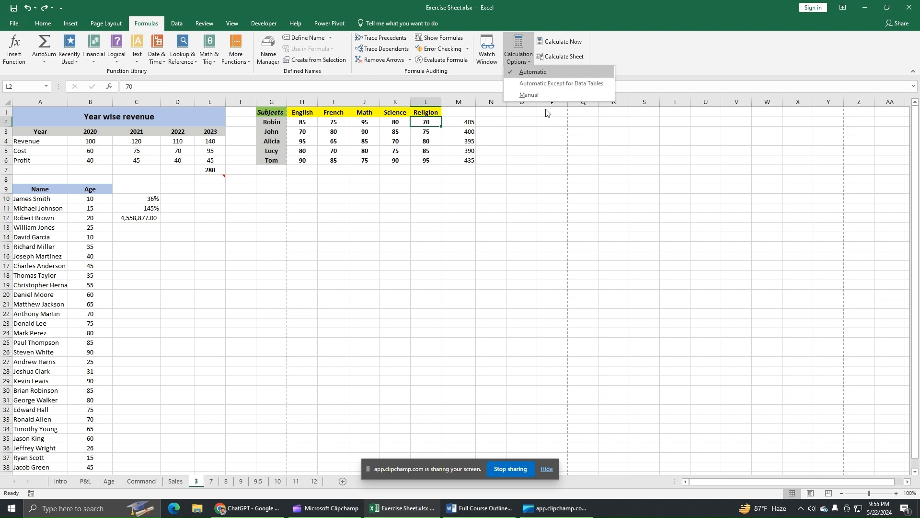
left_click(494, 147)
left_click(468, 125)
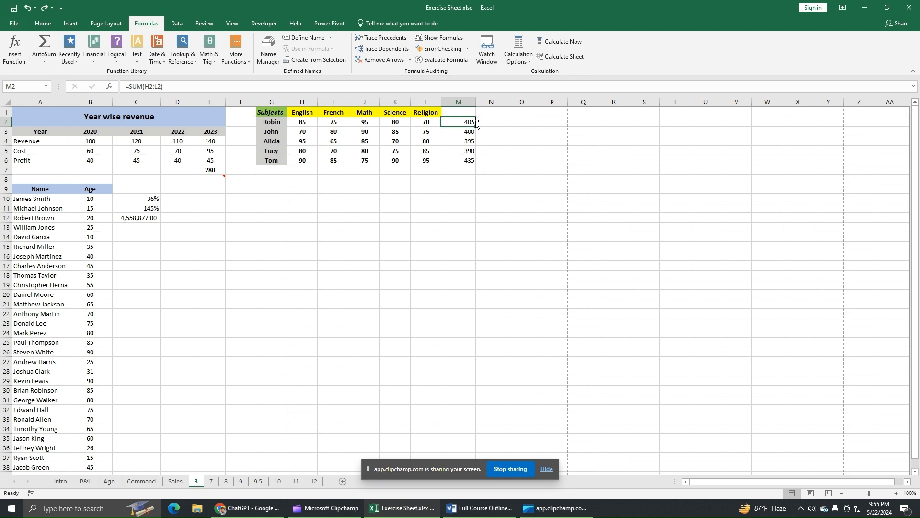
left_click(519, 54)
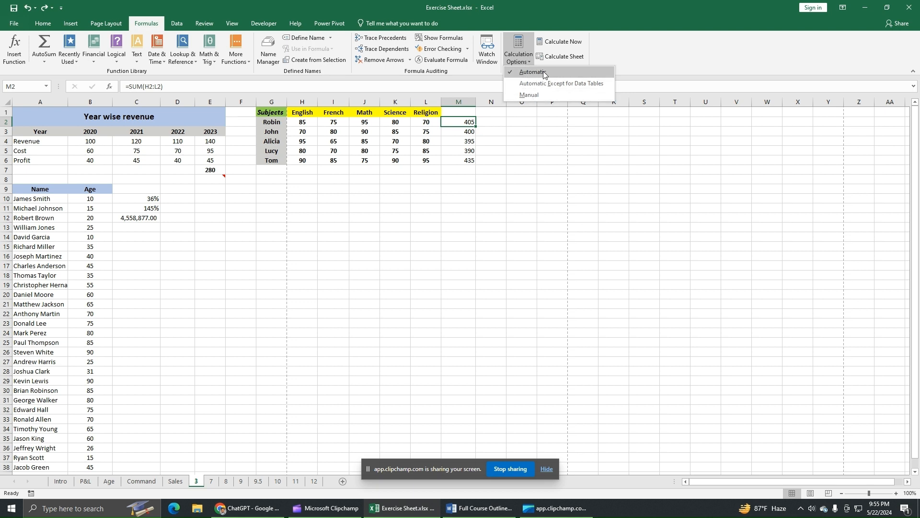
left_click(532, 95)
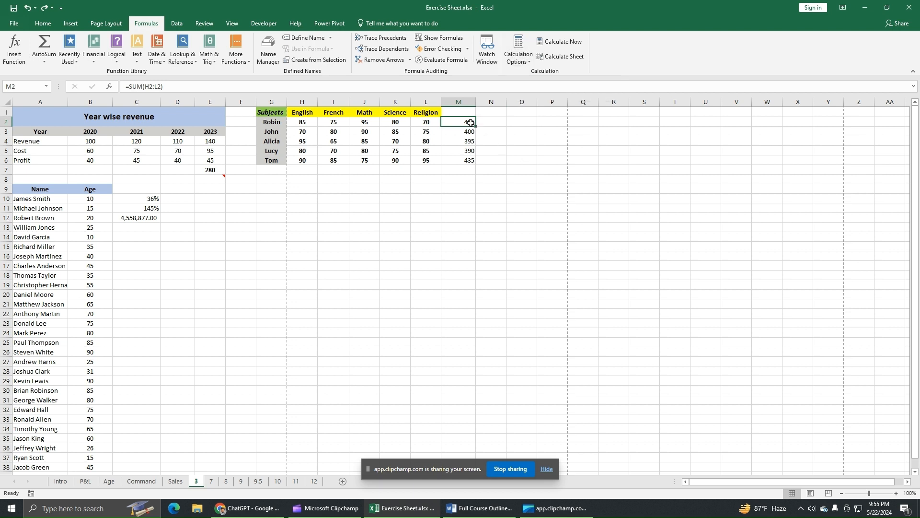
left_click_drag(467, 161, 469, 133)
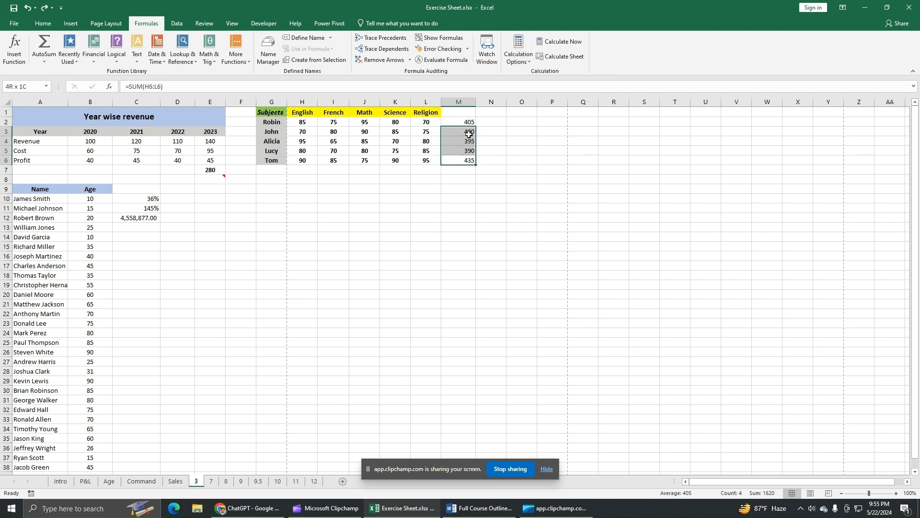
left_click(496, 143)
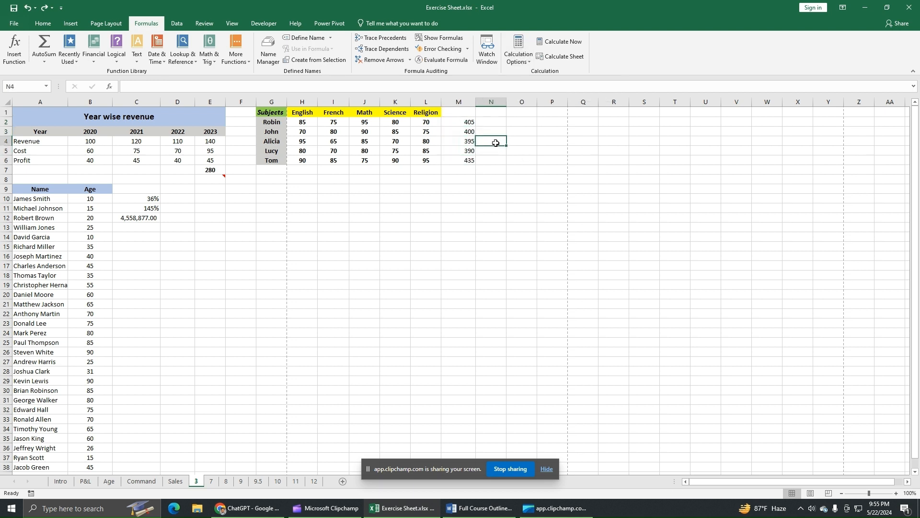
Step: Undo the filled totals and the M2 formula, and redo only the SUM formula in M2
left_click(28, 7)
left_click(28, 7)
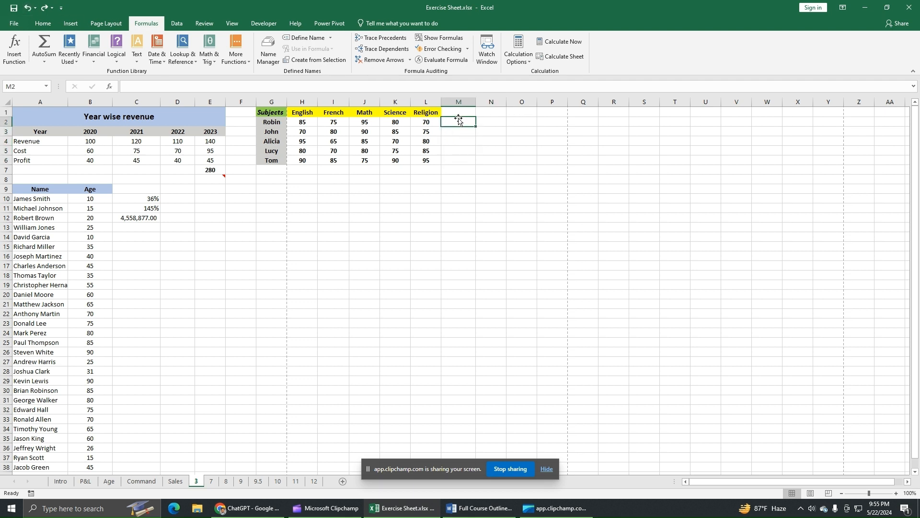
left_click(44, 8)
Step: Switch the calculation option to Manual and fill the M2 total formula down to M6
left_click(529, 62)
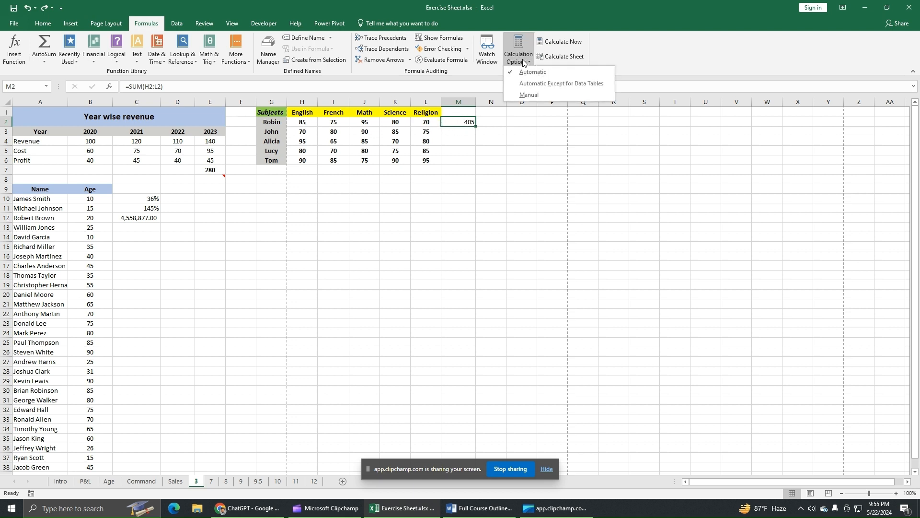
left_click(540, 94)
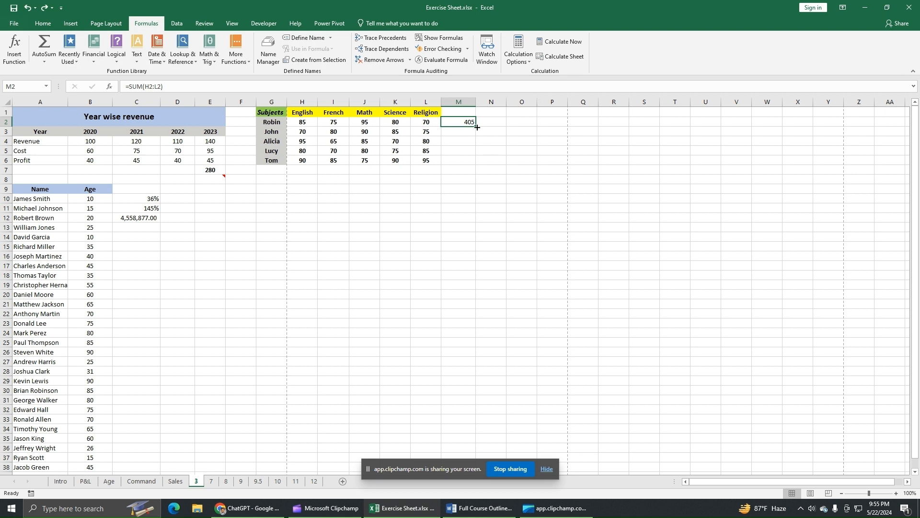
left_click_drag(477, 127, 476, 164)
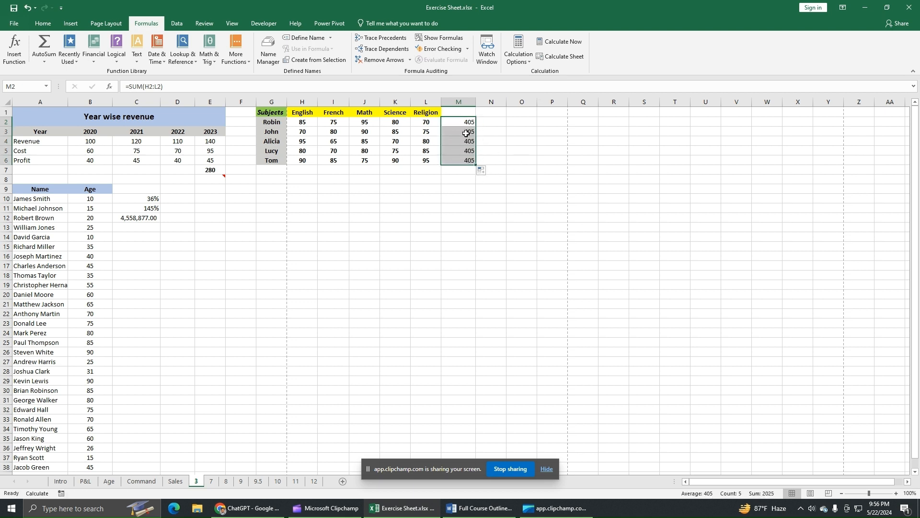
Step: Set the Religion mark in L6 to 100 and check its total in M6 against the active calculation option
left_click(426, 160)
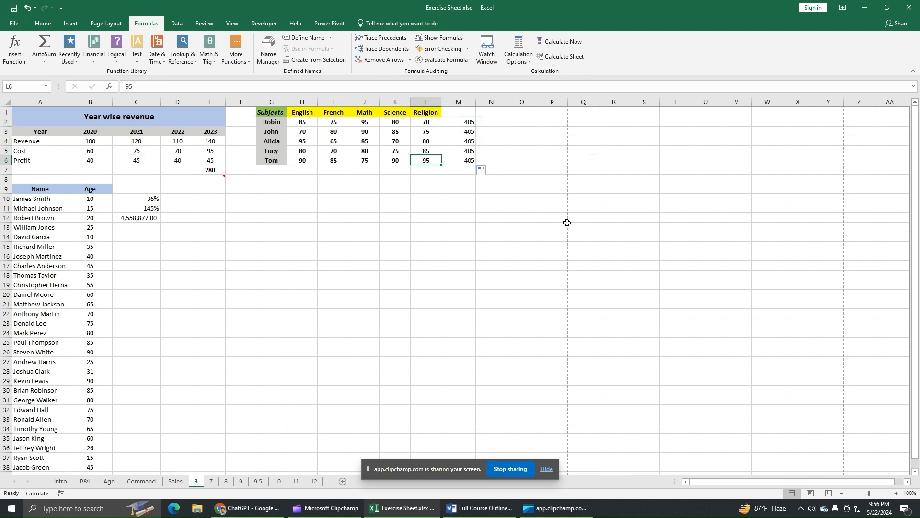
type("100")
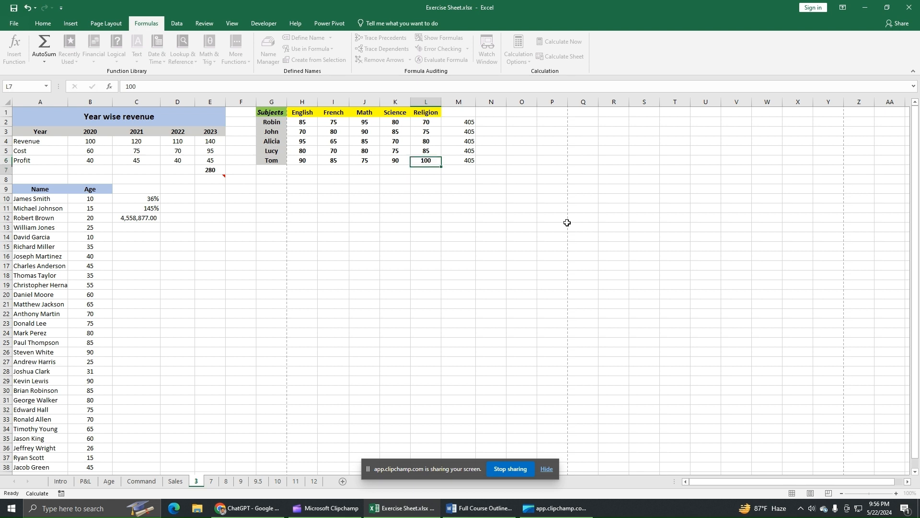
key("Return")
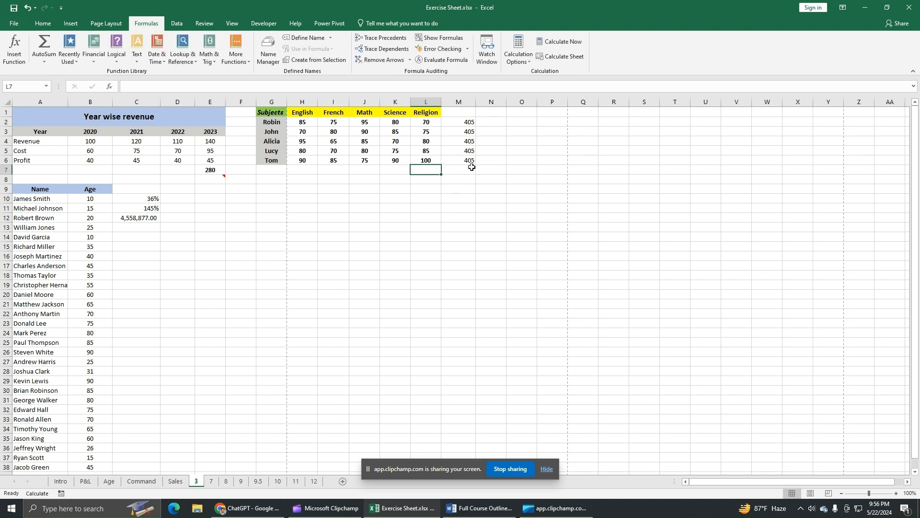
left_click(519, 53)
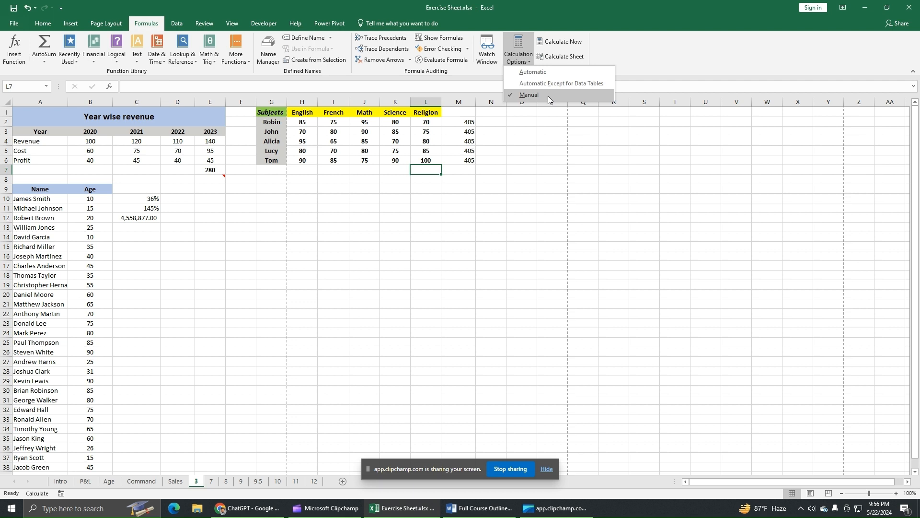
left_click(468, 162)
left_click(467, 160)
Step: Undo the mark change and the totals in column M, and set the calculation option back to Automatic
left_click(28, 9)
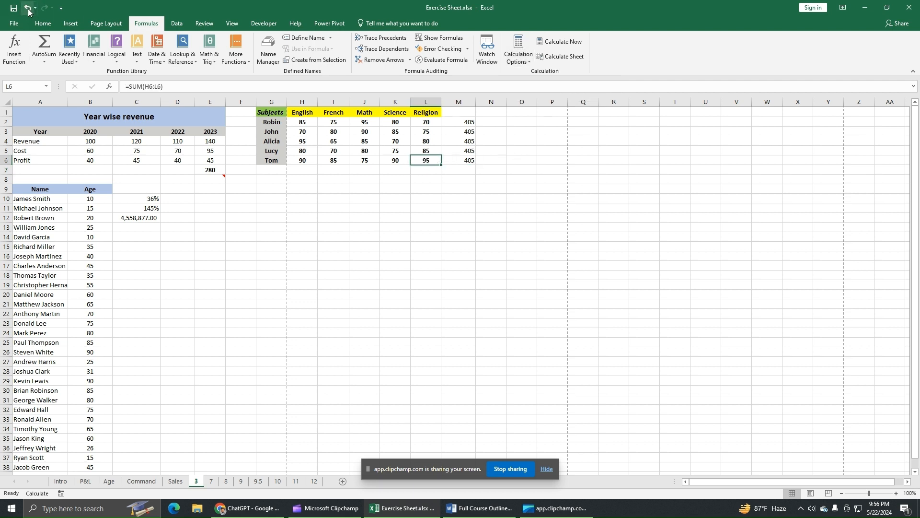
left_click(28, 10)
left_click(29, 9)
left_click(519, 53)
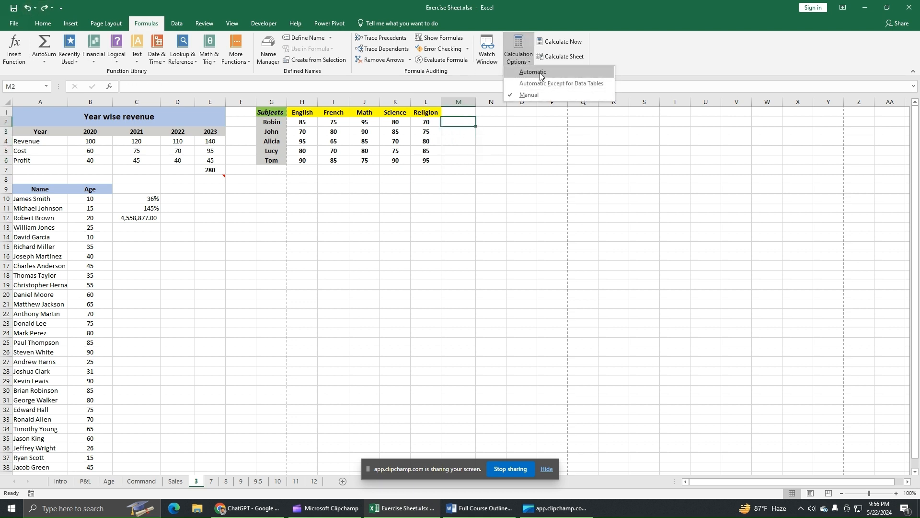
left_click(533, 73)
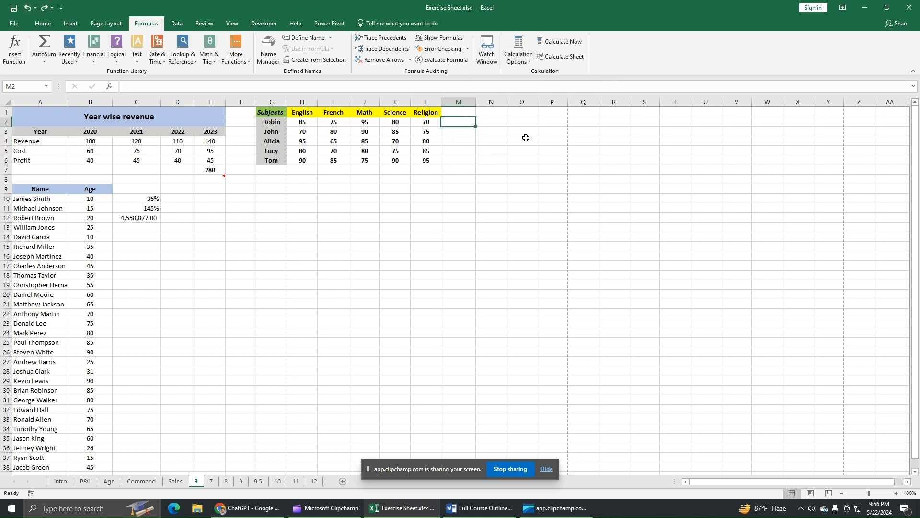
Step: Set the calculation option to Automatic Except for Data Tables and cancel a started entry in M2
left_click(519, 54)
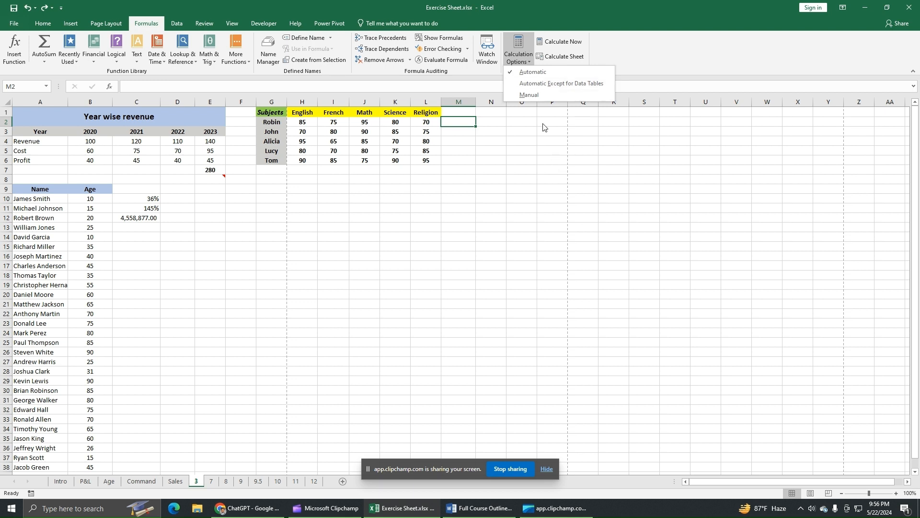
left_click(555, 84)
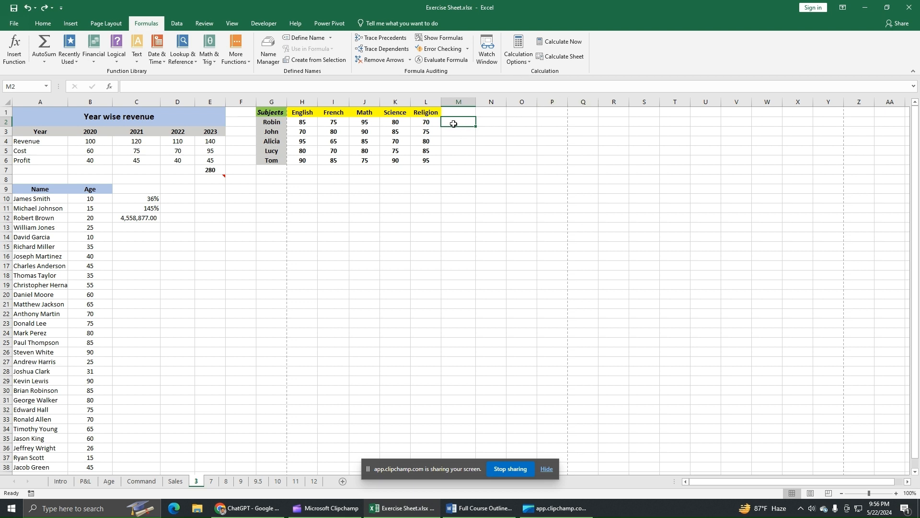
type("su")
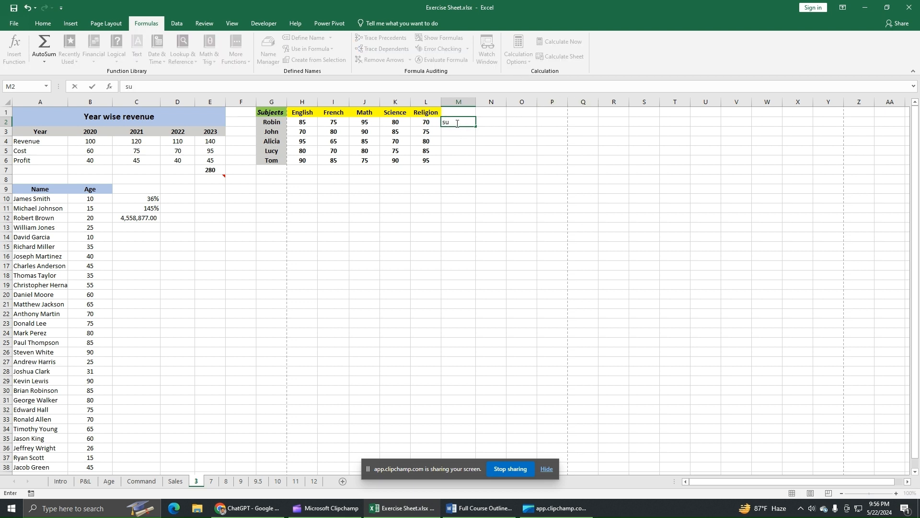
key("Escape")
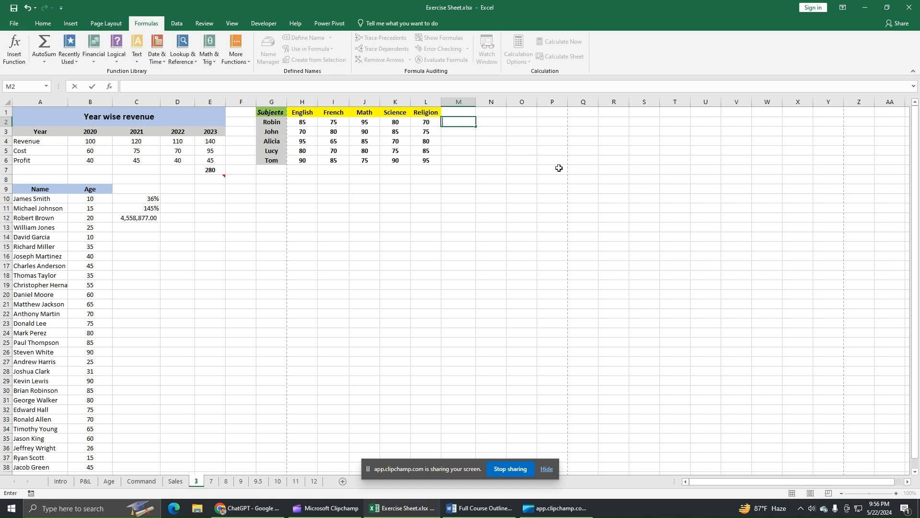
Step: Set the workbook's calculation option to Manual
left_click(556, 169)
left_click(519, 50)
left_click(530, 94)
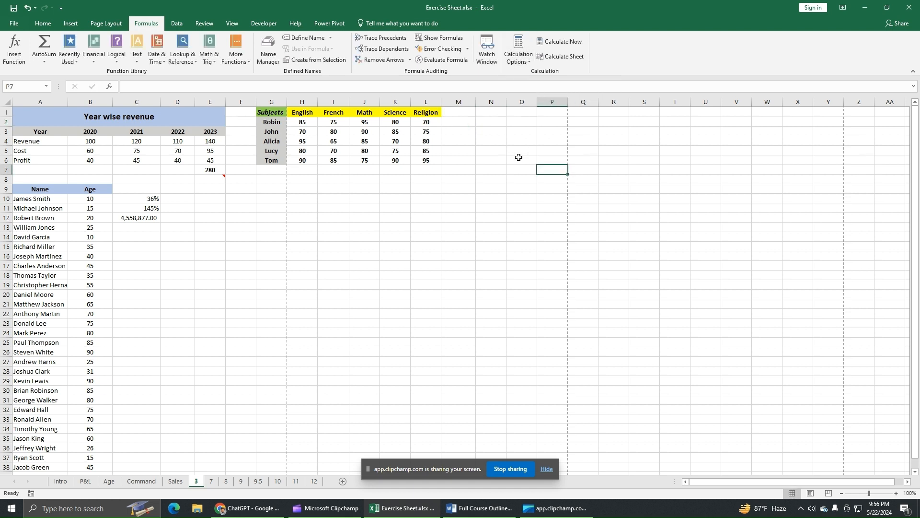
Step: Total each student's marks in M2:M6 with =SUM(H2:L2) filled down, and recalculate the workbook
left_click(455, 123)
type("=")
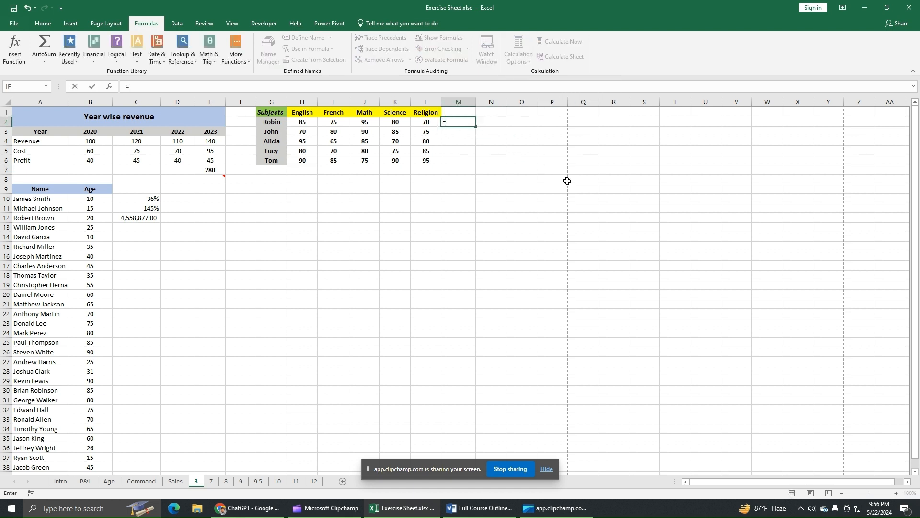
type("sum")
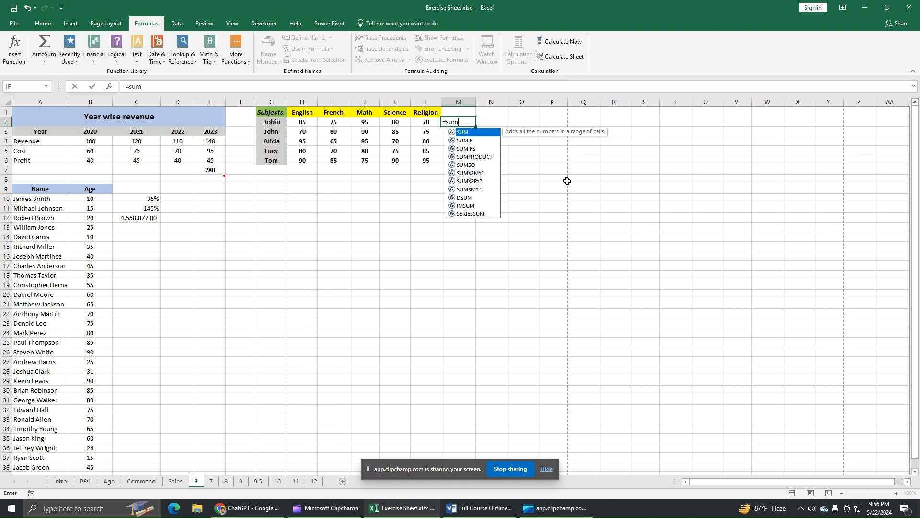
type("(")
left_click_drag(299, 123, 414, 122)
type(")")
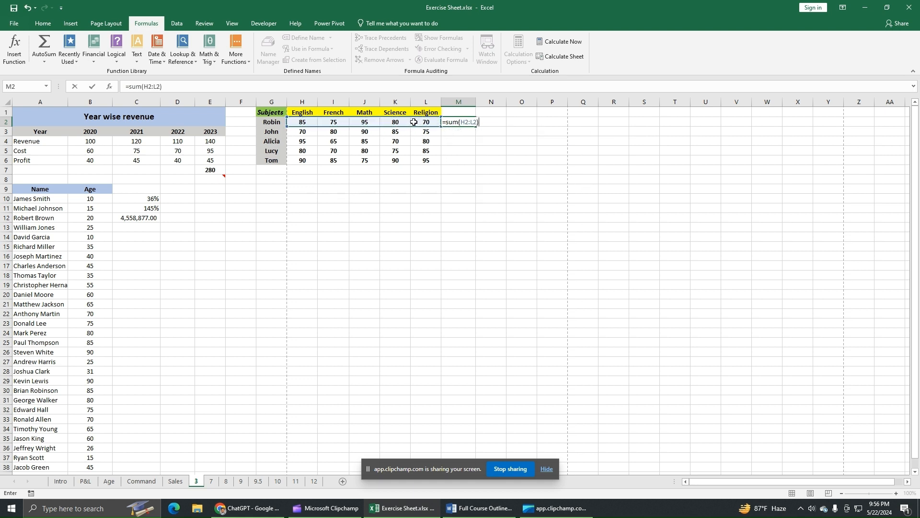
key("Return")
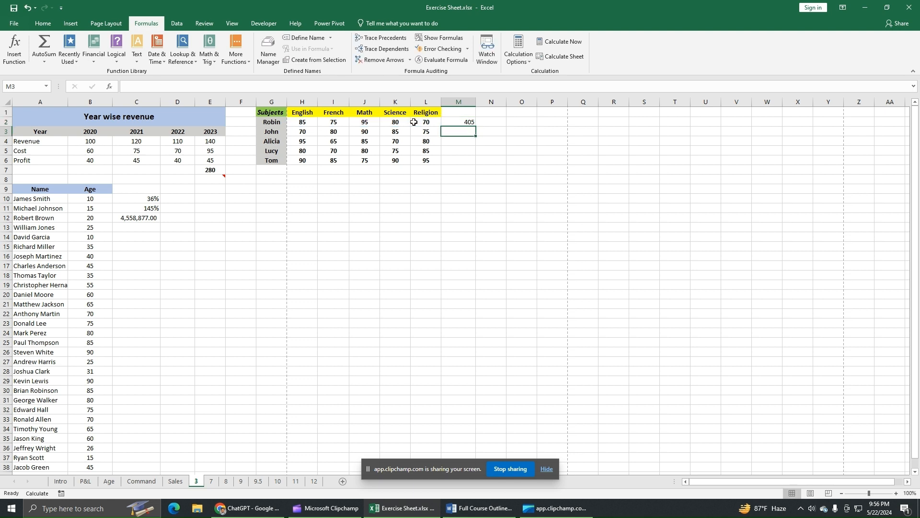
left_click(468, 123)
left_click_drag(478, 127, 478, 164)
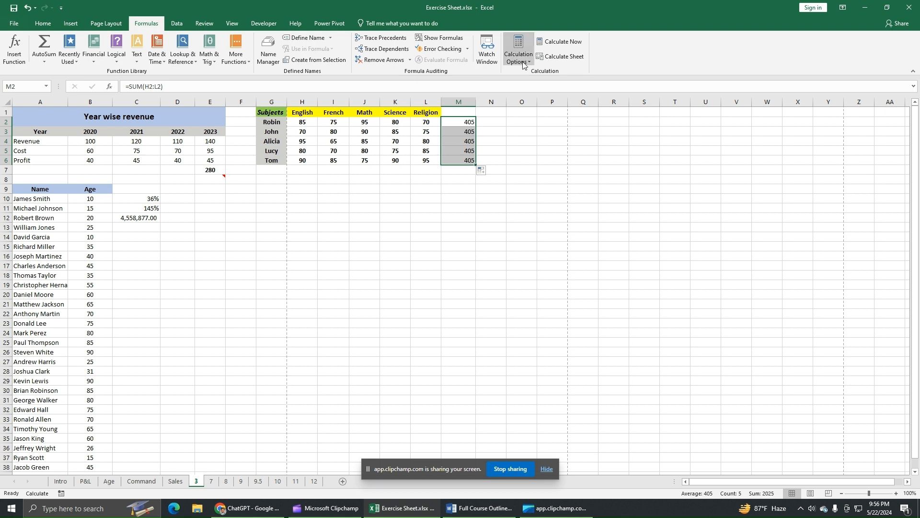
left_click(565, 43)
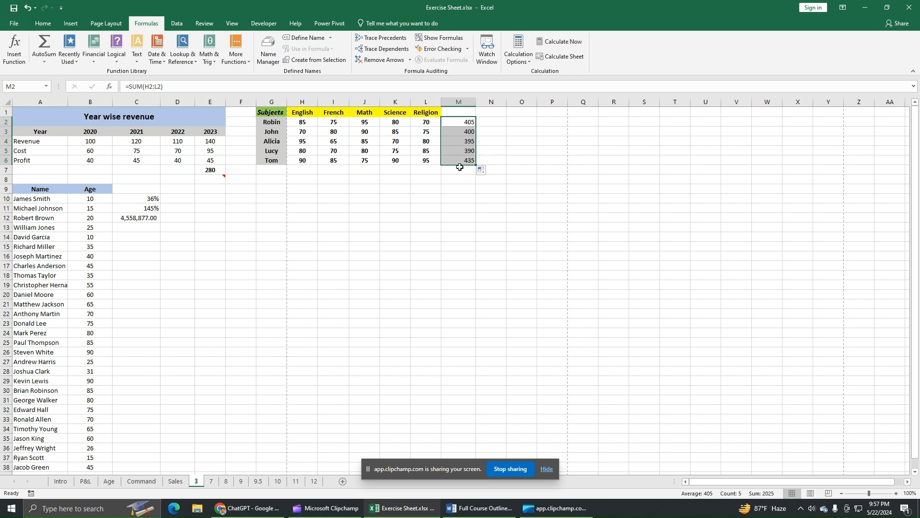
Step: Set the Religion mark in L3 to 100 and recalculate the workbook to update the totals
left_click(430, 132)
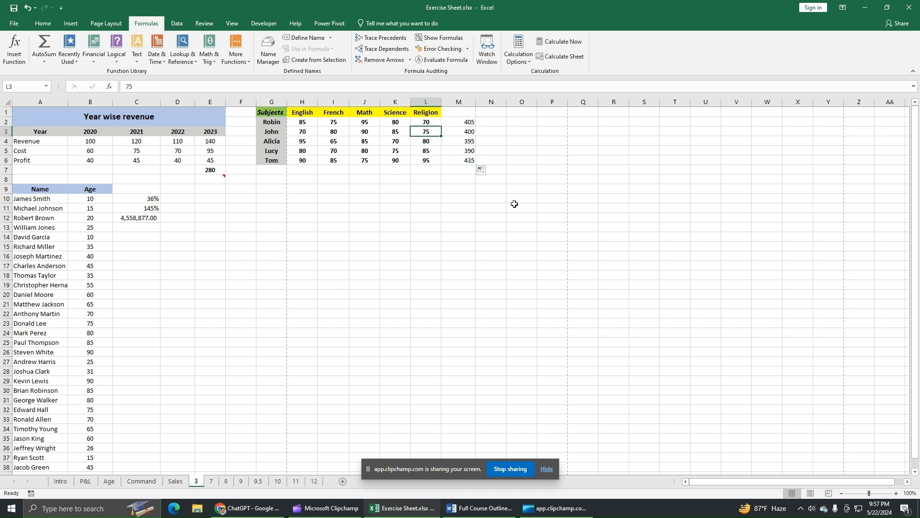
type("100")
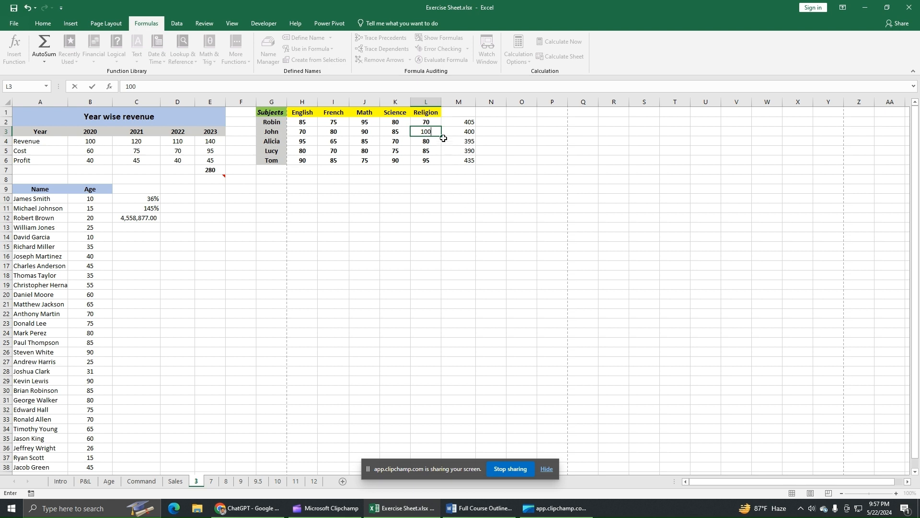
key("Return")
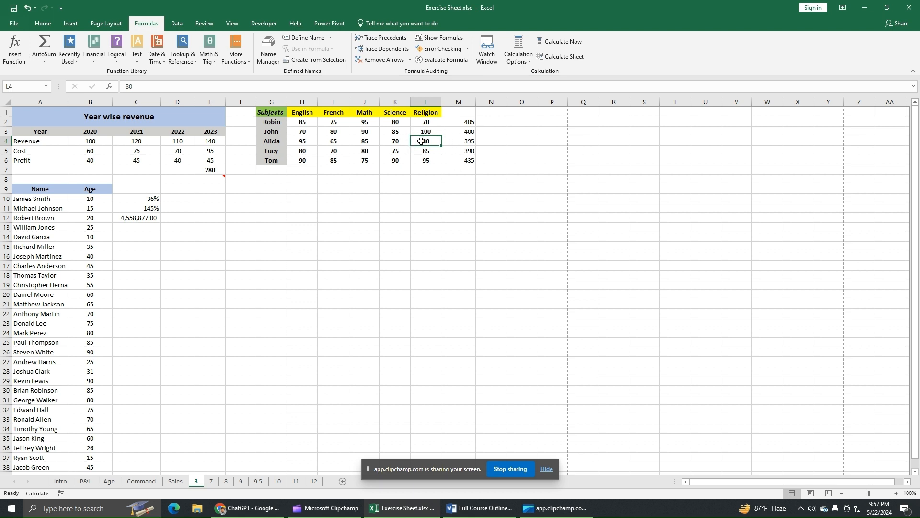
left_click(568, 44)
Step: Clear the contents of the totals in M2:M6
left_click(471, 122)
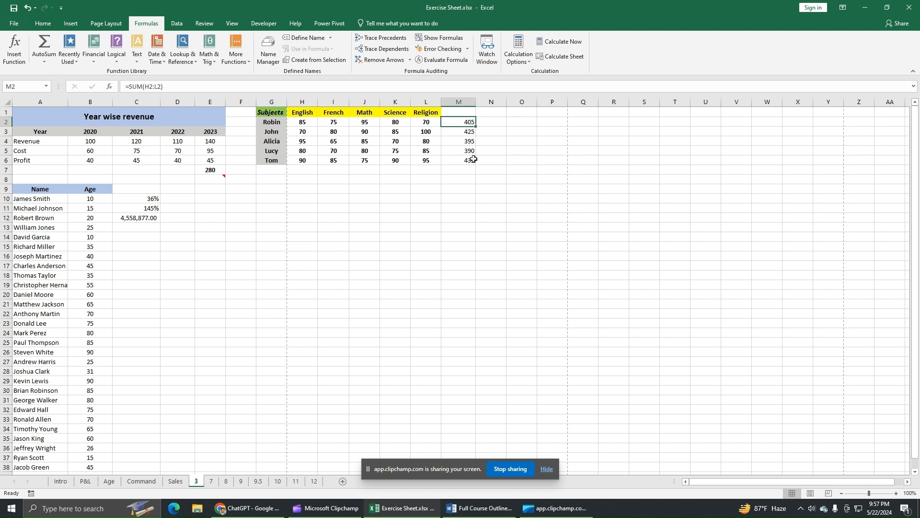
left_click_drag(474, 159, 469, 121)
left_click(42, 23)
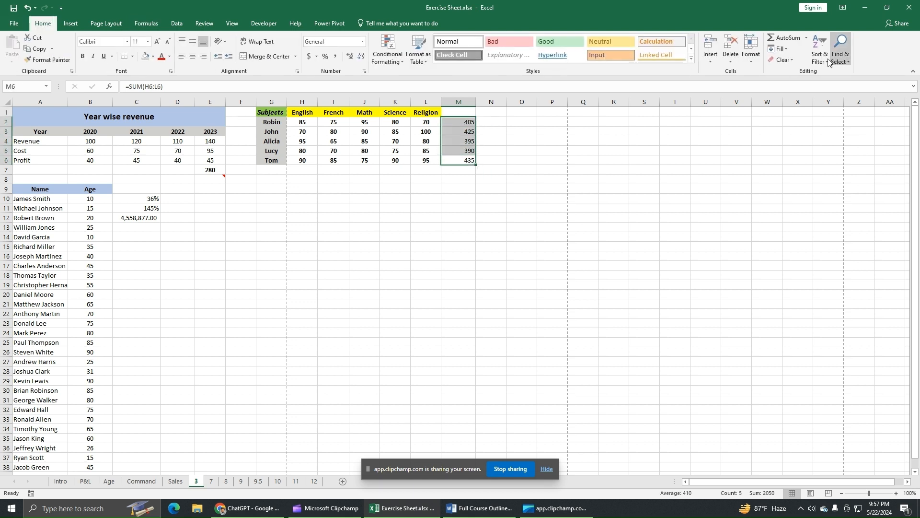
left_click(781, 60)
left_click(798, 94)
left_click(403, 256)
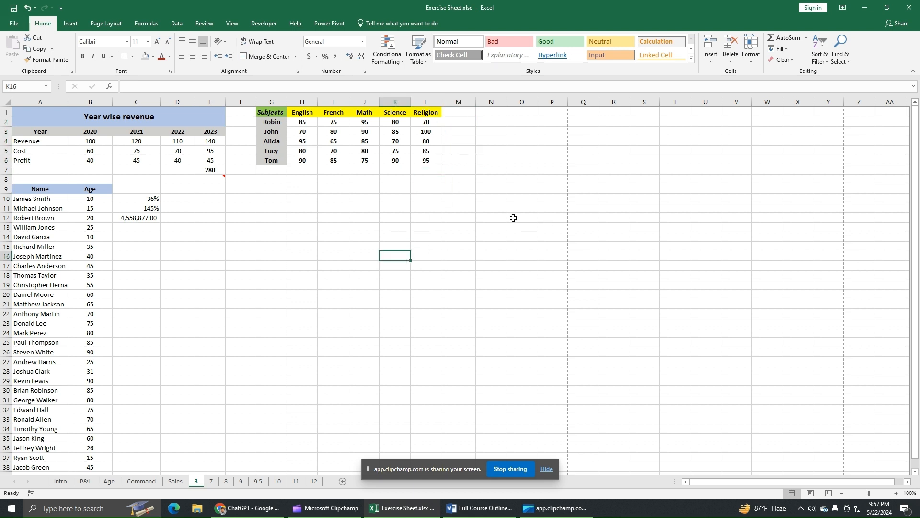
Step: Add a new blank worksheet after sheet 3
left_click_drag(278, 112, 336, 112)
left_click(458, 295)
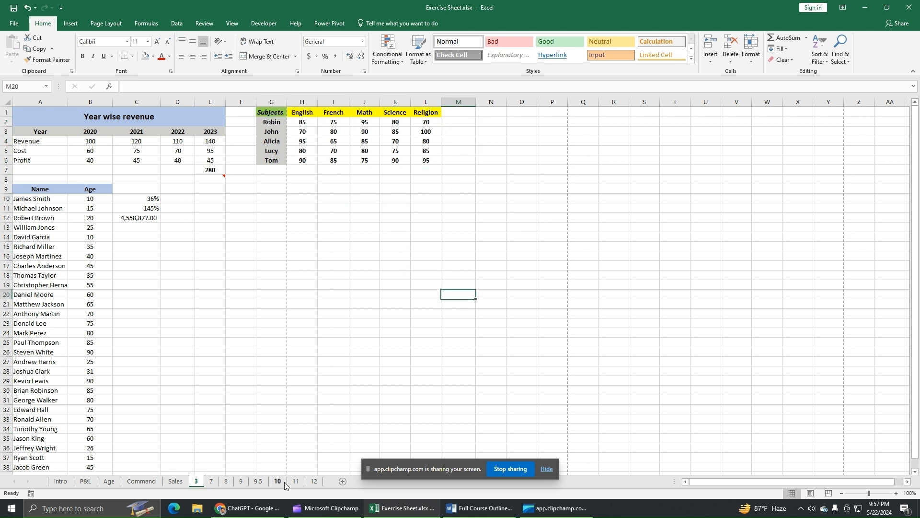
left_click(343, 481)
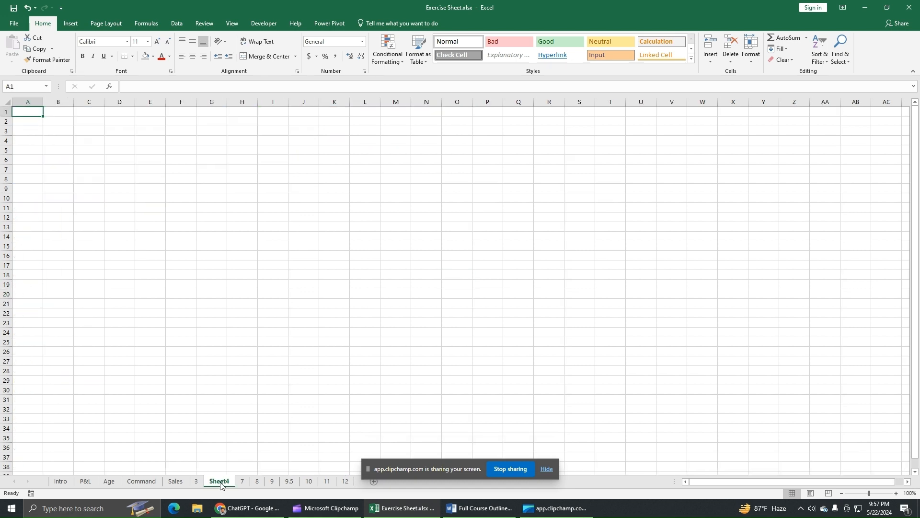
Step: Copy the marks table G1:L6 from sheet 3 to cell A1 of Sheet4, then return to sheet 3 and end copy mode
left_click(198, 481)
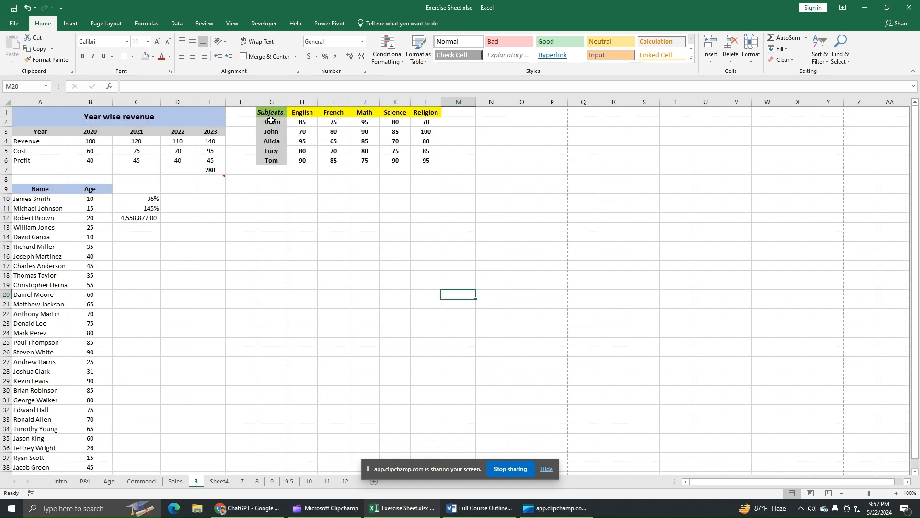
left_click_drag(269, 112, 421, 159)
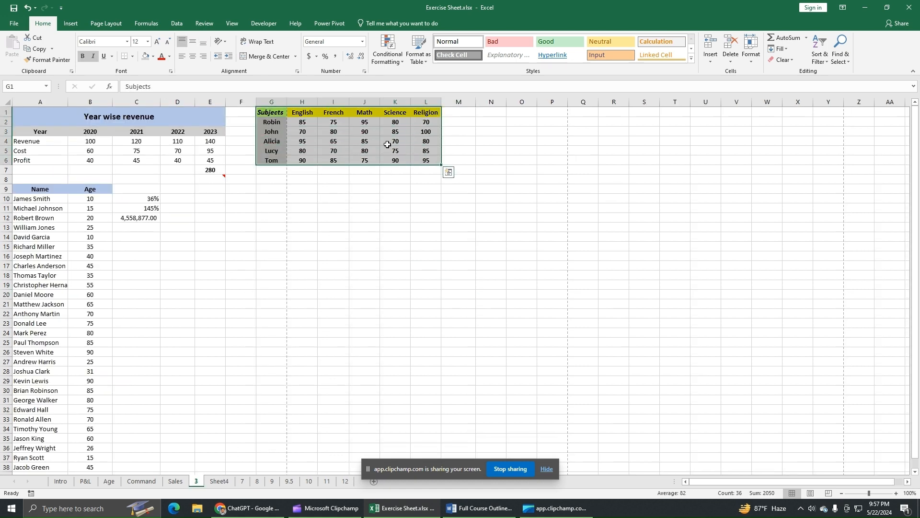
right_click(386, 143)
left_click(420, 163)
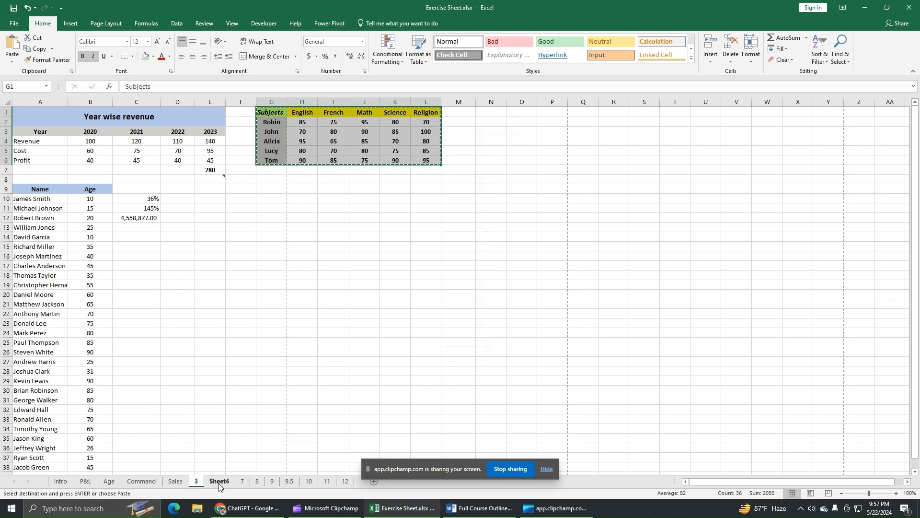
left_click(220, 481)
right_click(30, 110)
left_click(51, 151)
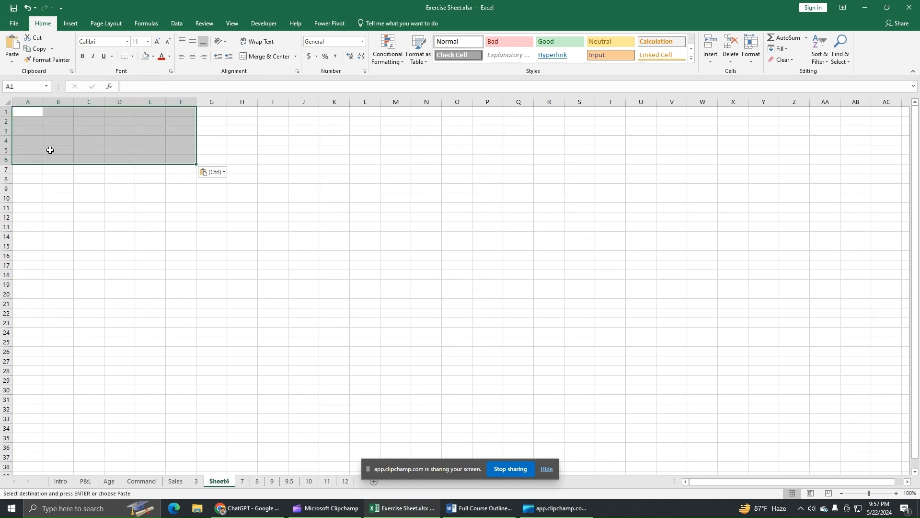
left_click(236, 254)
left_click(196, 481)
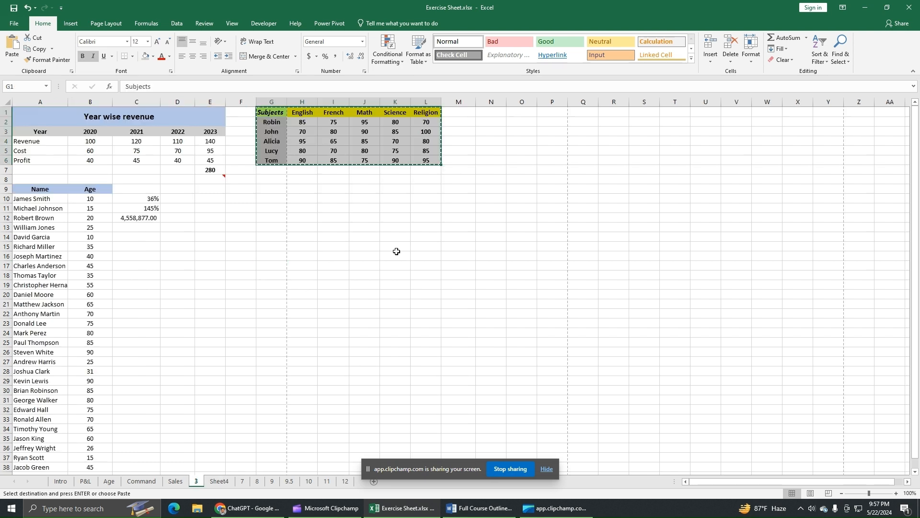
key("ctrl+v")
key("Escape")
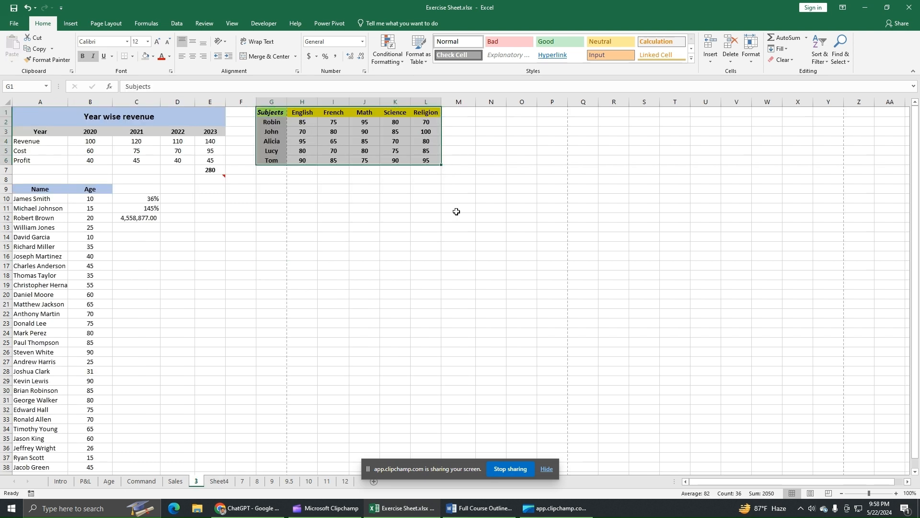
Step: Enter =SUM(H2:L2) in M2 of sheet 3 and fill it down to M6
left_click(456, 211)
left_click(459, 123)
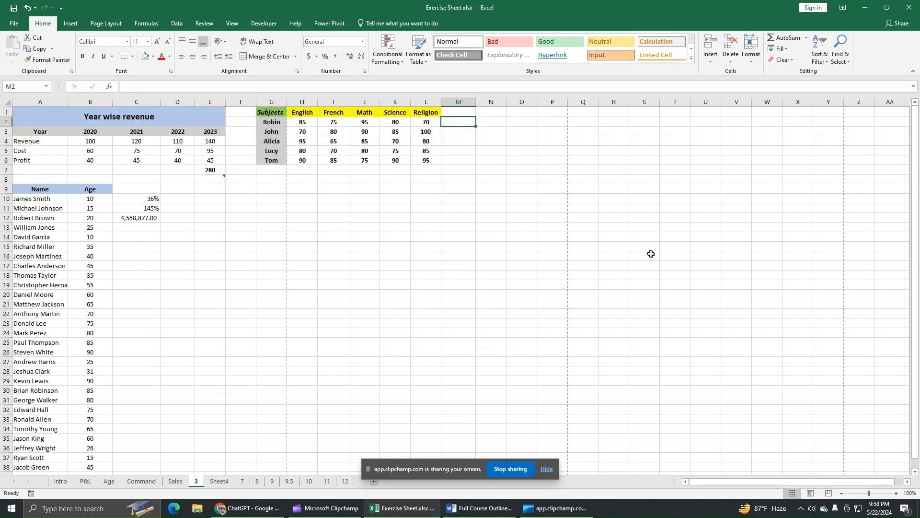
type("=sum")
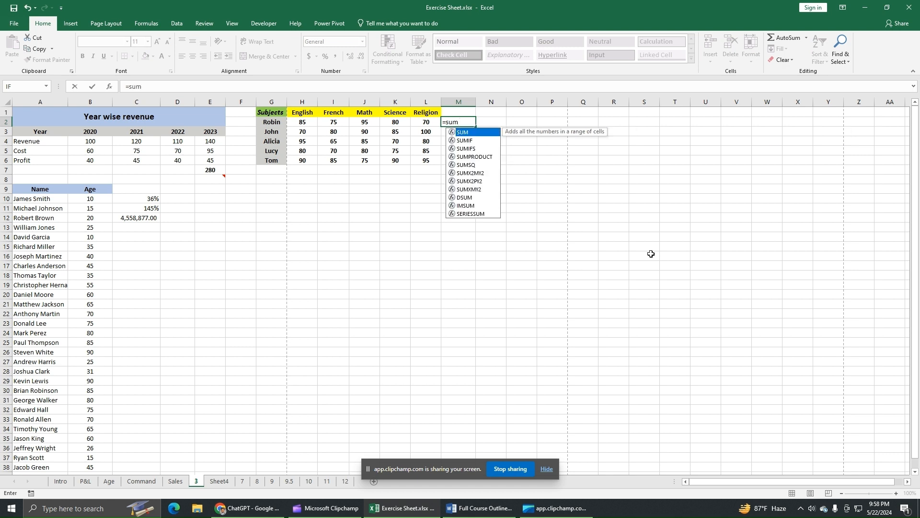
type("(")
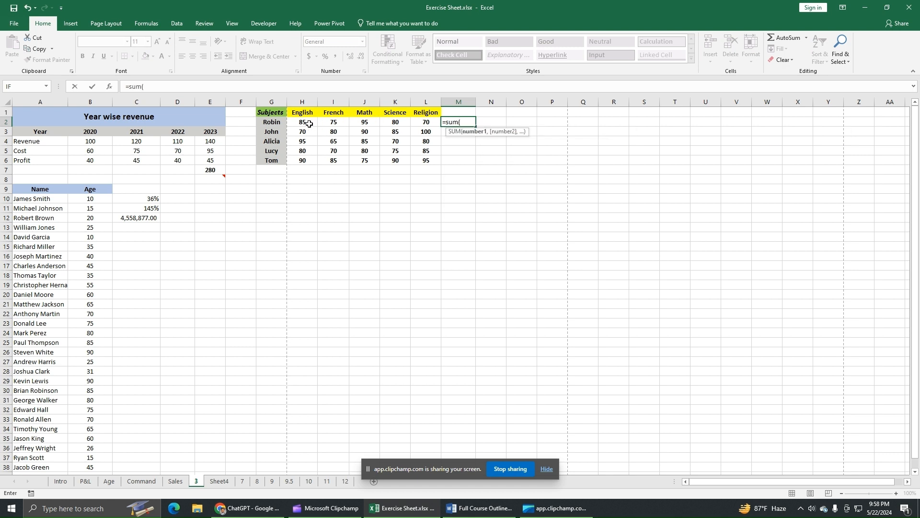
left_click_drag(309, 123, 416, 120)
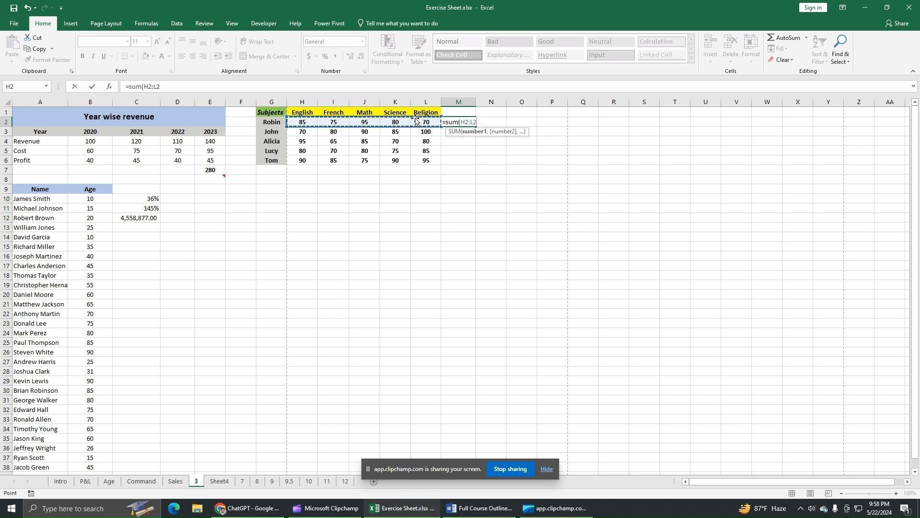
type(")")
key("ctrl+Return")
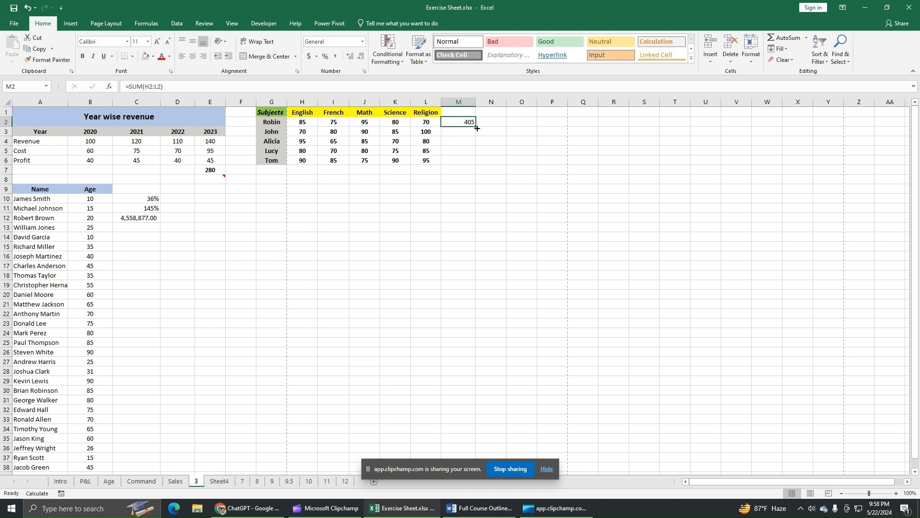
left_click_drag(477, 128, 478, 163)
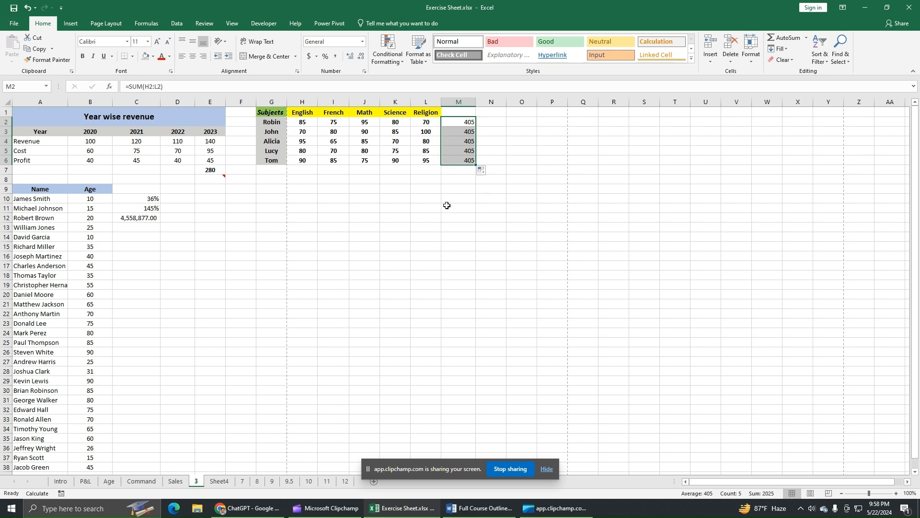
Step: On Sheet4, enter =SUM(B2:F2) in G2 and fill it down to G6
left_click(146, 23)
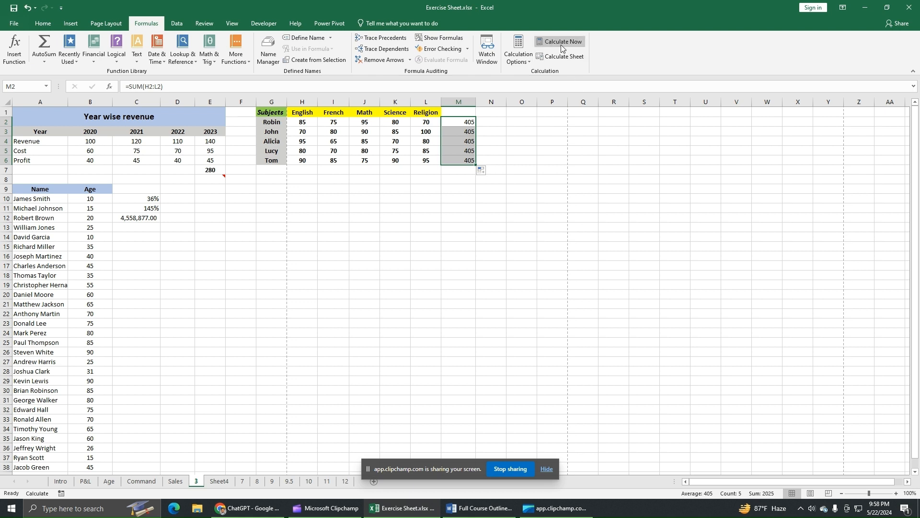
left_click(219, 481)
left_click(214, 123)
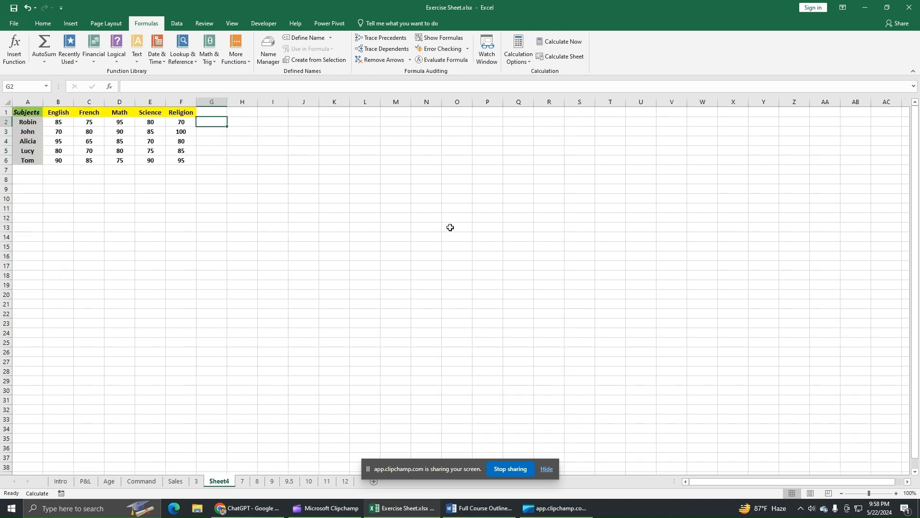
type("=sum")
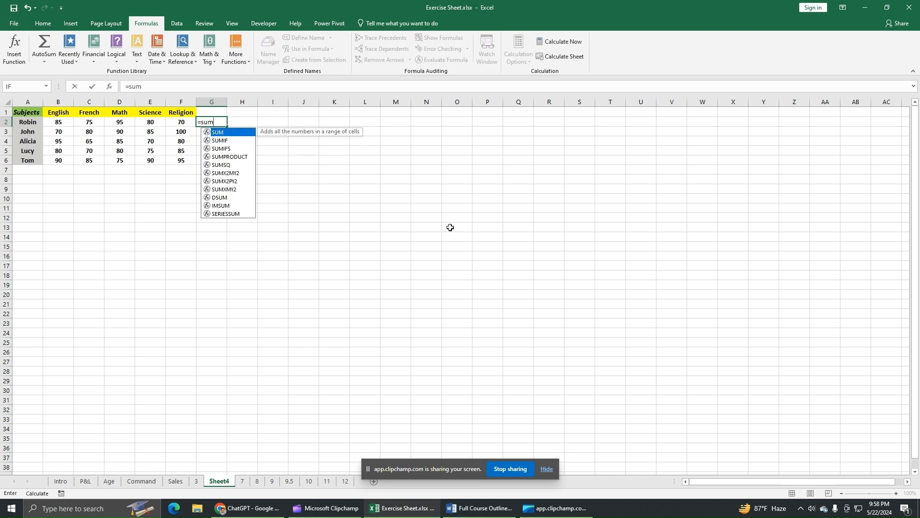
type("(")
left_click_drag(60, 122, 171, 123)
key("Return")
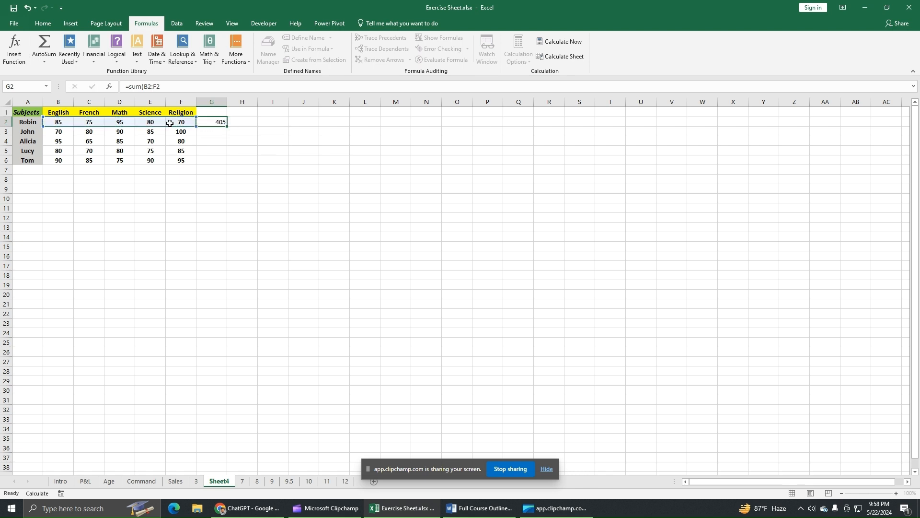
left_click(206, 120)
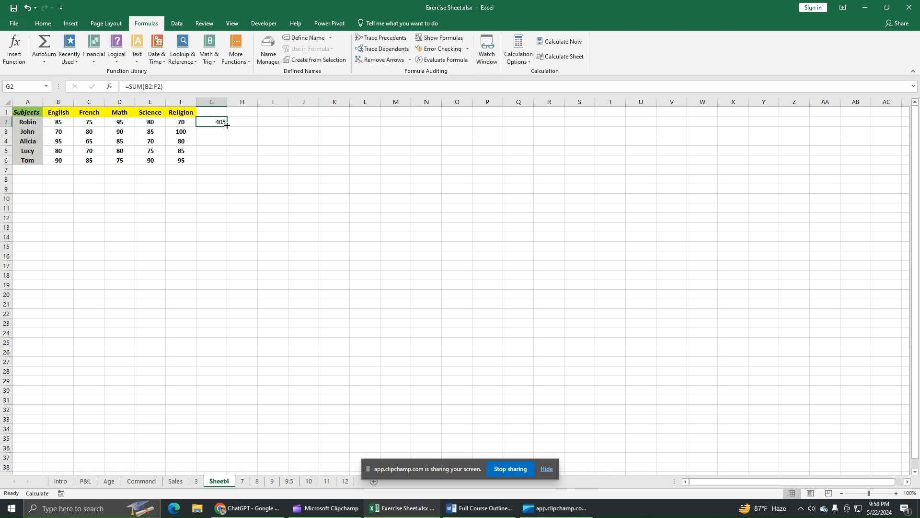
left_click_drag(228, 127, 229, 163)
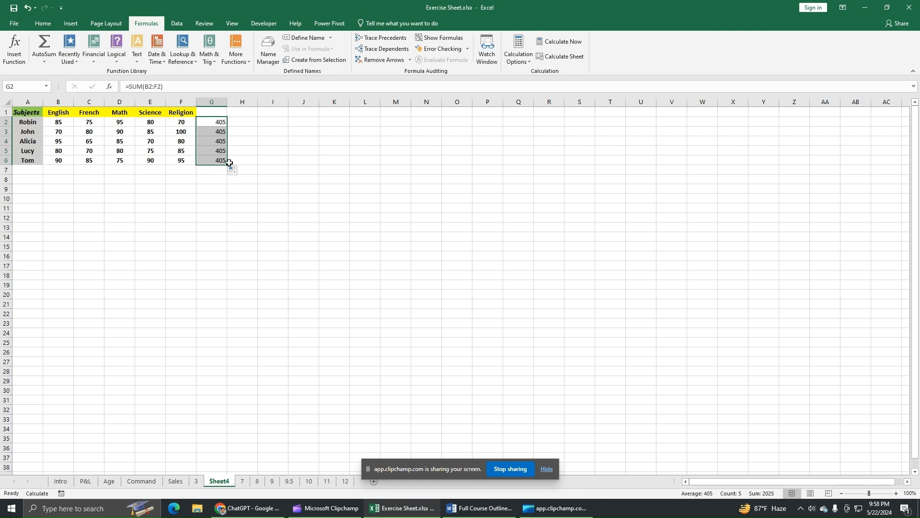
Step: Compare the total columns on sheet 3 and Sheet4 under manual calculation
left_click(197, 481)
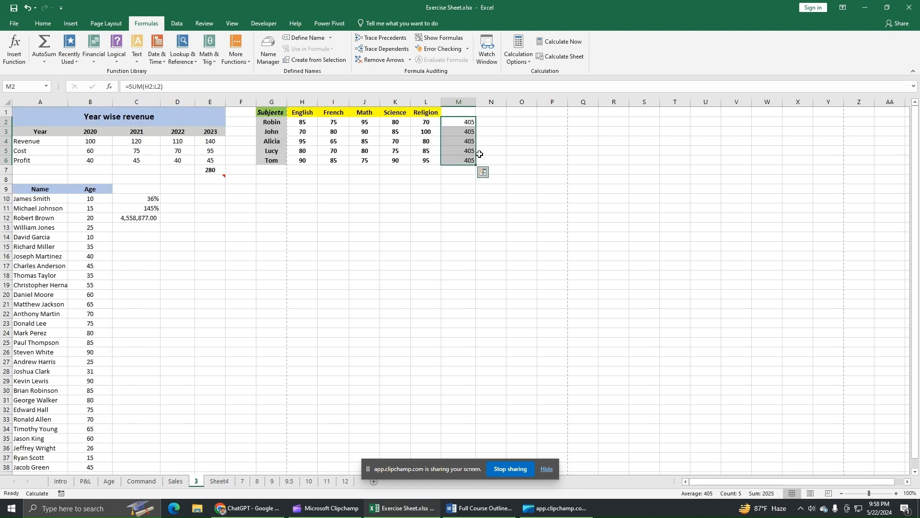
left_click(567, 44)
left_click(219, 482)
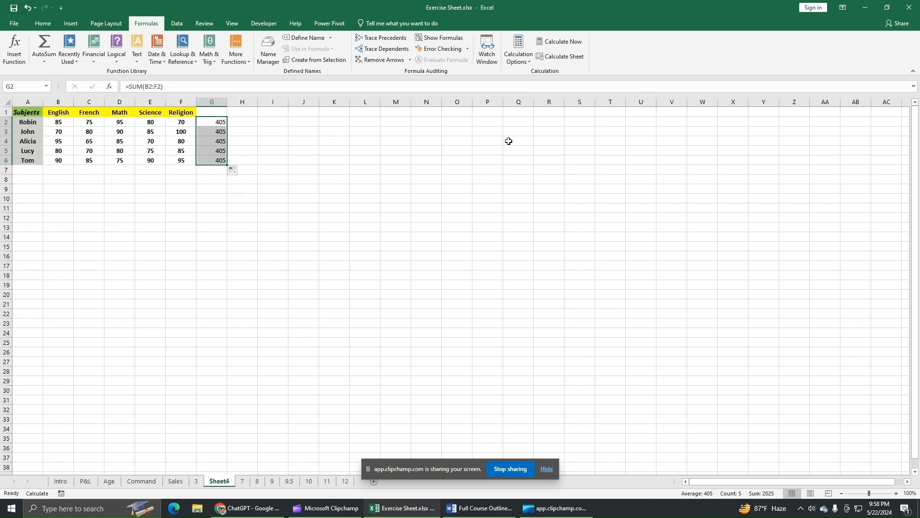
left_click(196, 482)
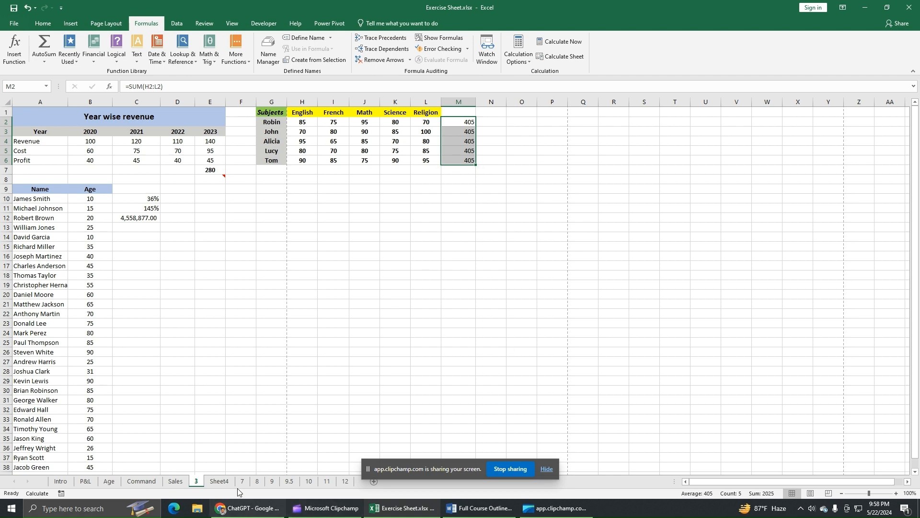
Step: Recalculate only sheet 3 with Calculate Sheet, check the total column on Sheet4, and return to sheet 3
left_click(219, 481)
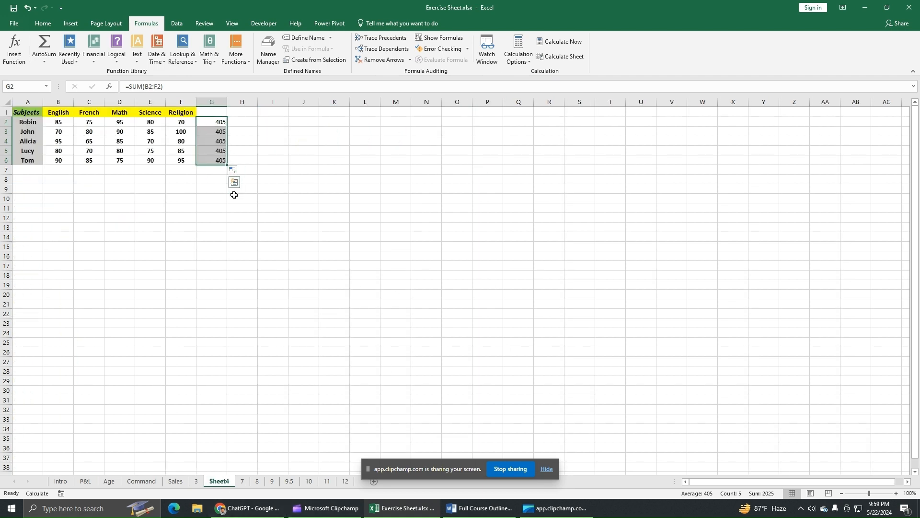
left_click(197, 481)
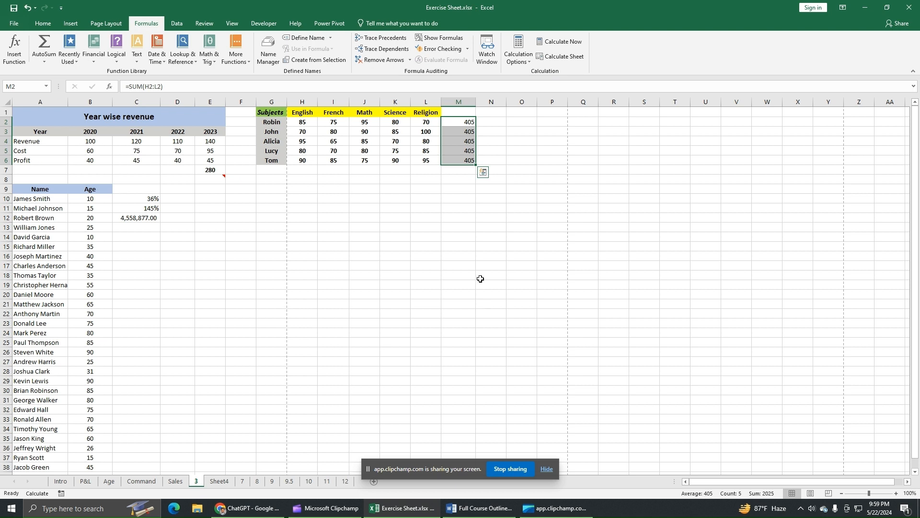
left_click(560, 161)
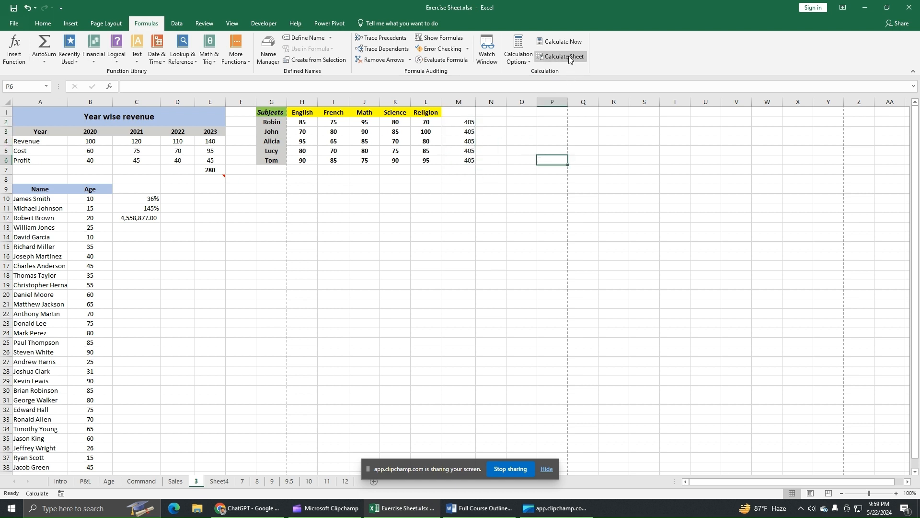
left_click(569, 58)
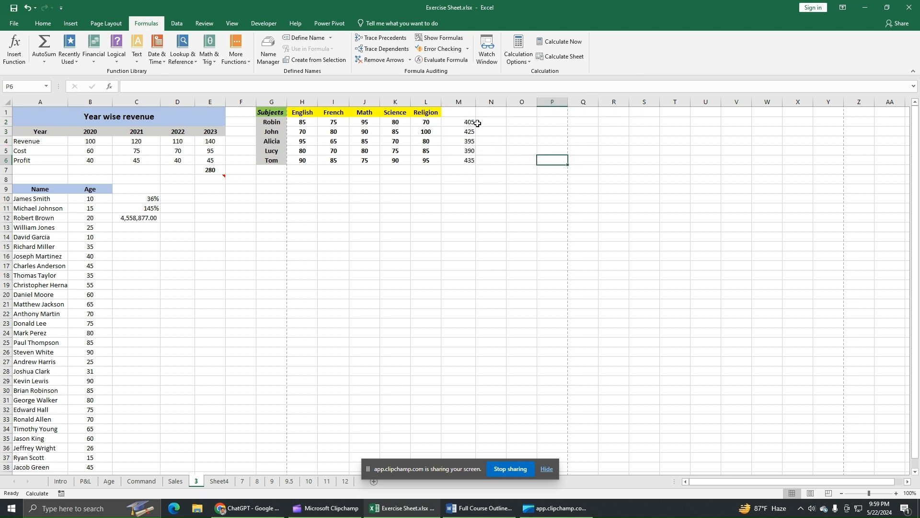
left_click(220, 481)
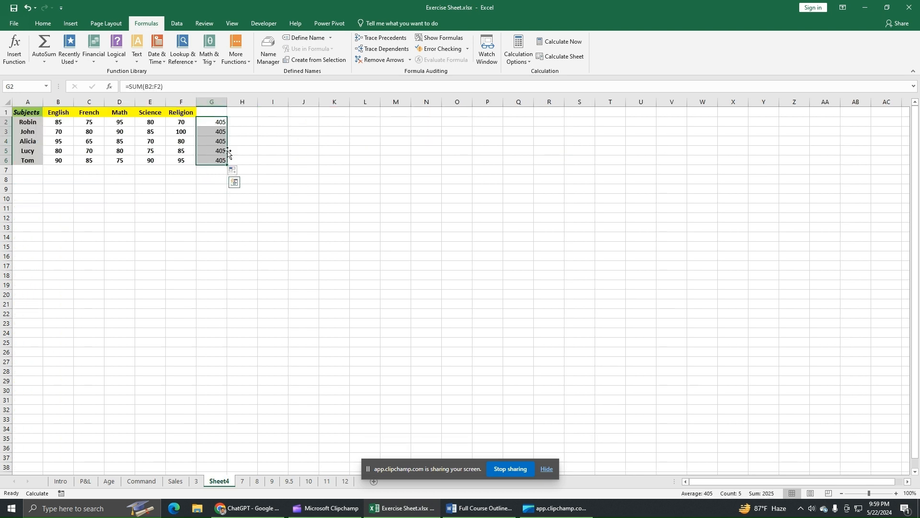
left_click(196, 481)
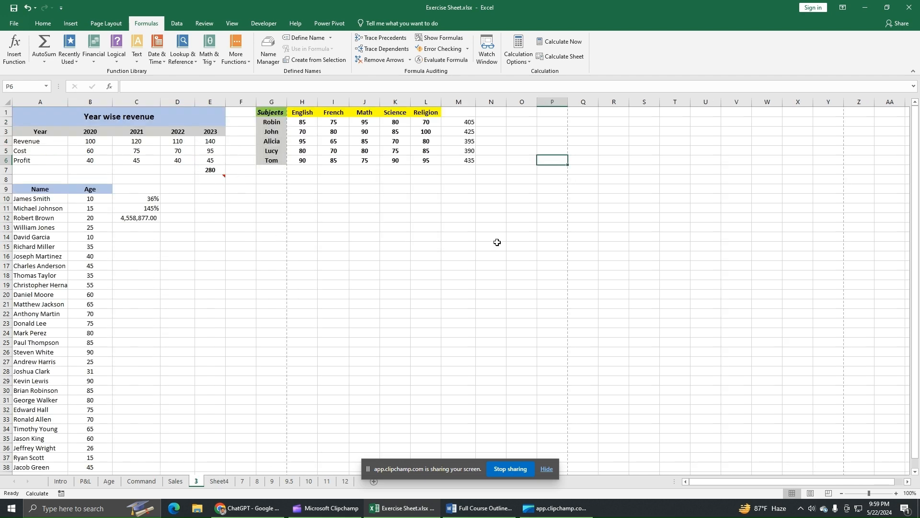
Step: Undo the fill of the totals on Sheet4, and clear all from M3:M6 on sheet 3
left_click(27, 9)
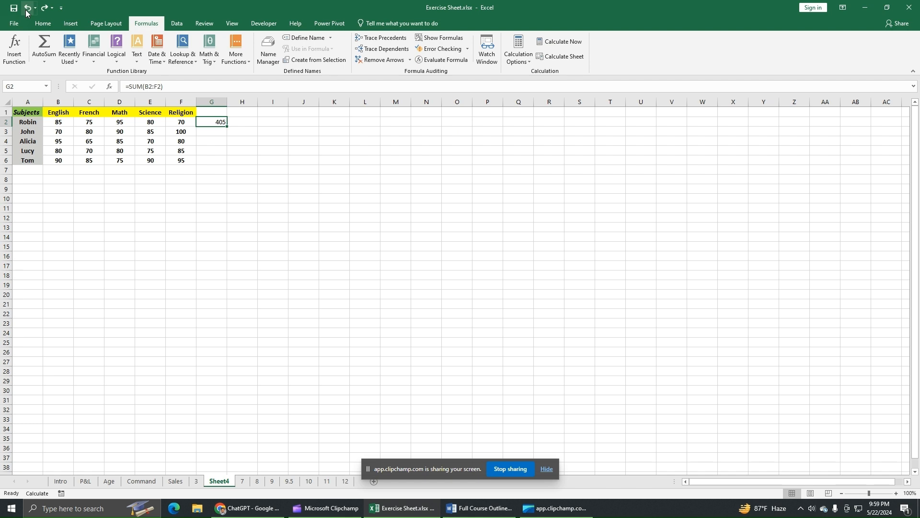
left_click(197, 481)
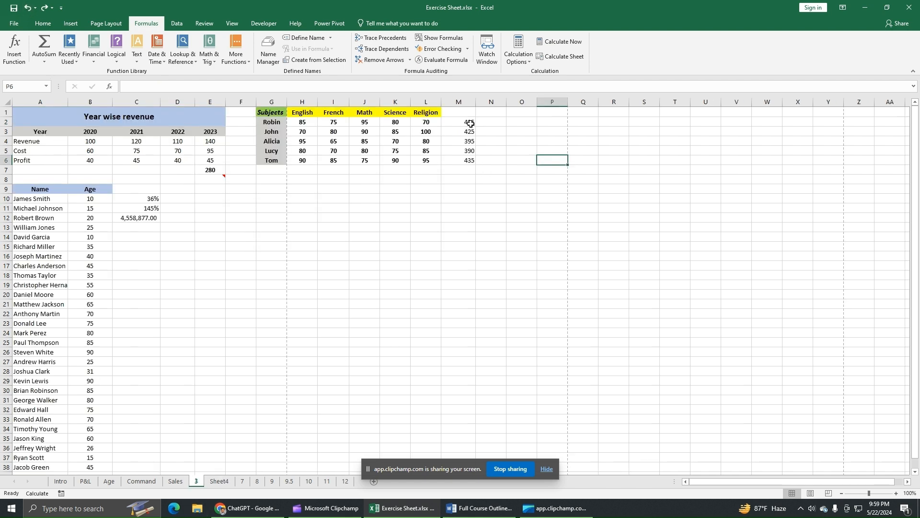
left_click_drag(470, 123, 476, 160)
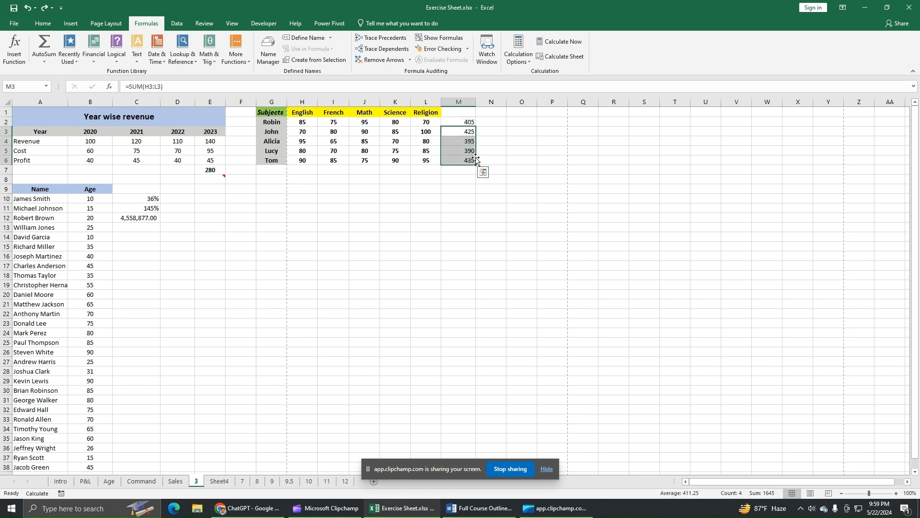
left_click(43, 23)
left_click(783, 60)
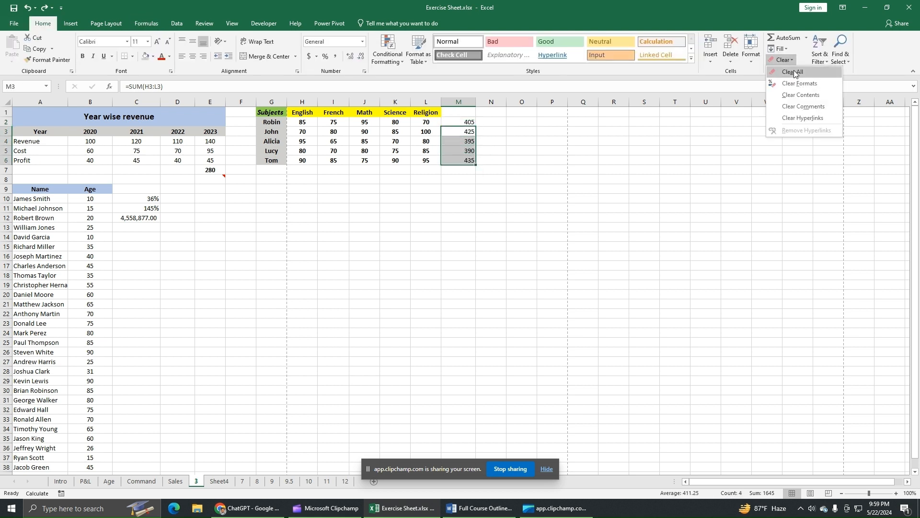
left_click(795, 71)
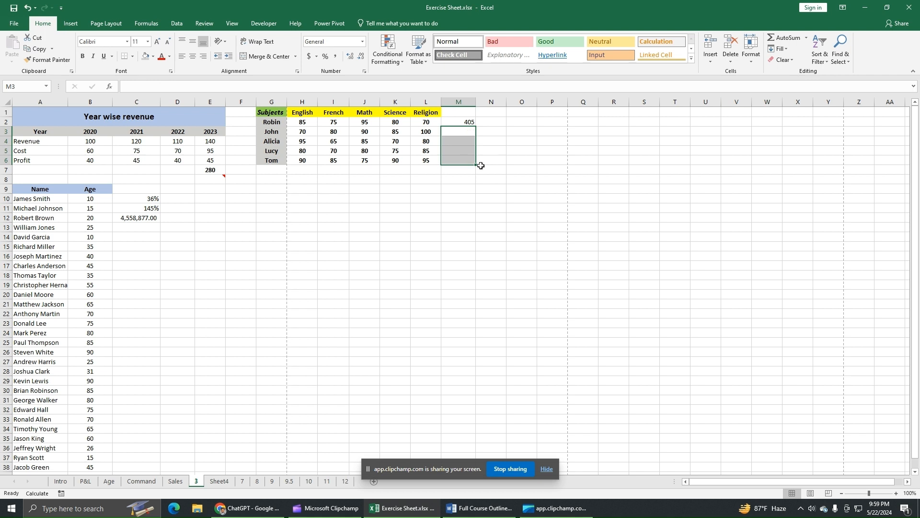
Step: Fill the M2 total down to M6 on sheet 3 and the G2 total down to G6 on Sheet4, then return to sheet 3
left_click(469, 123)
left_click_drag(477, 126, 478, 164)
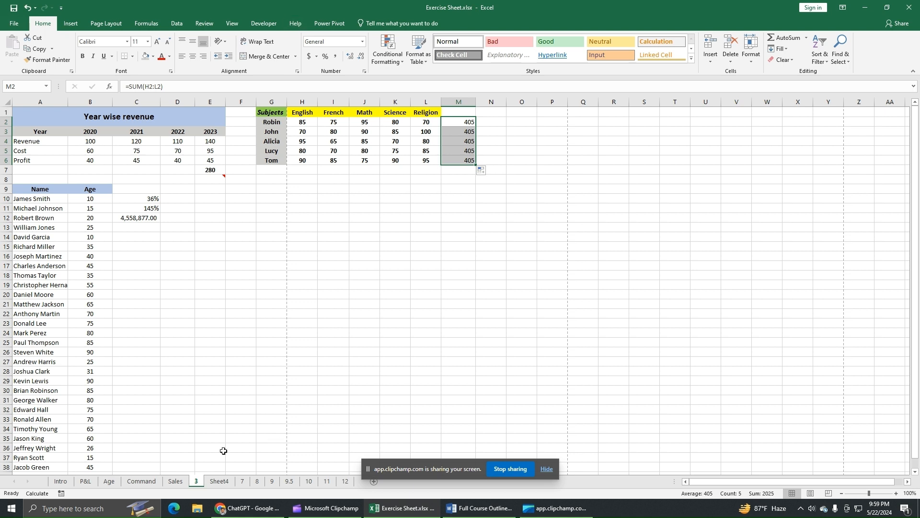
left_click(219, 481)
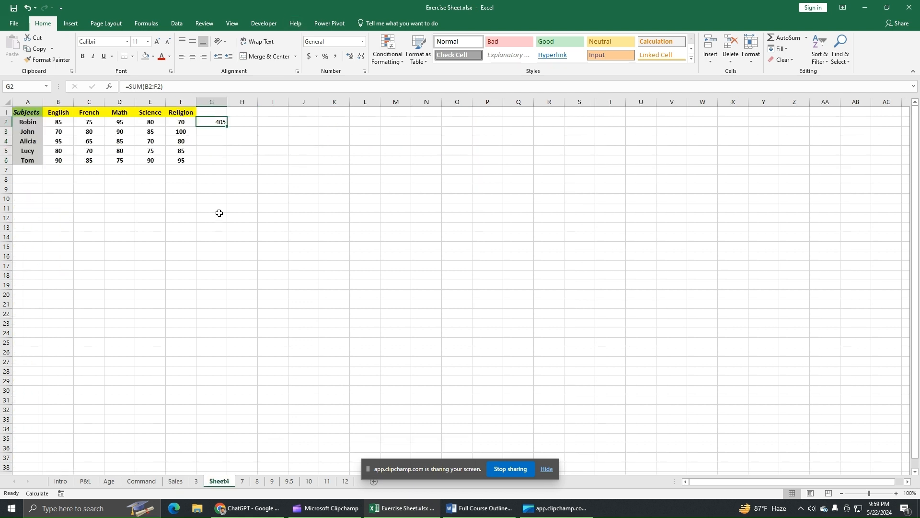
left_click_drag(227, 128, 243, 173)
left_click(196, 481)
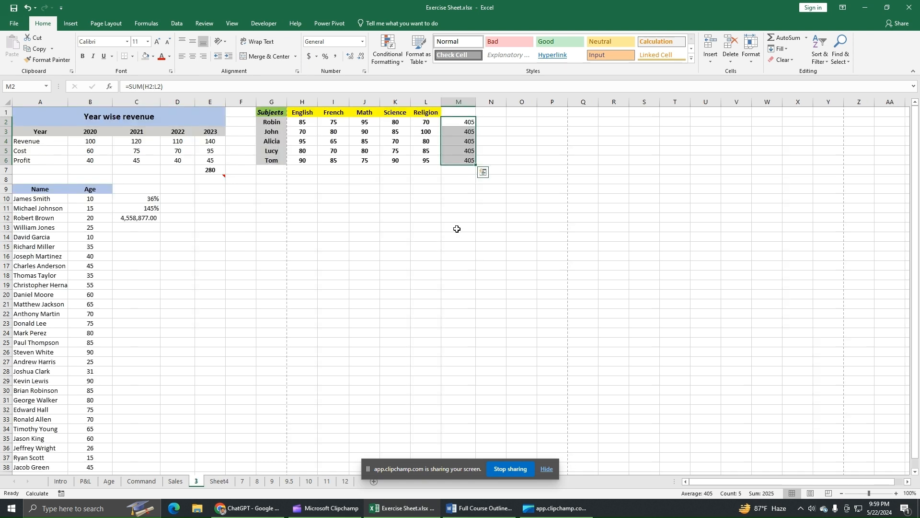
Step: Recalculate the whole workbook with Calculate Now from sheet 3 and check the total column on Sheet4
left_click(524, 198)
left_click(146, 23)
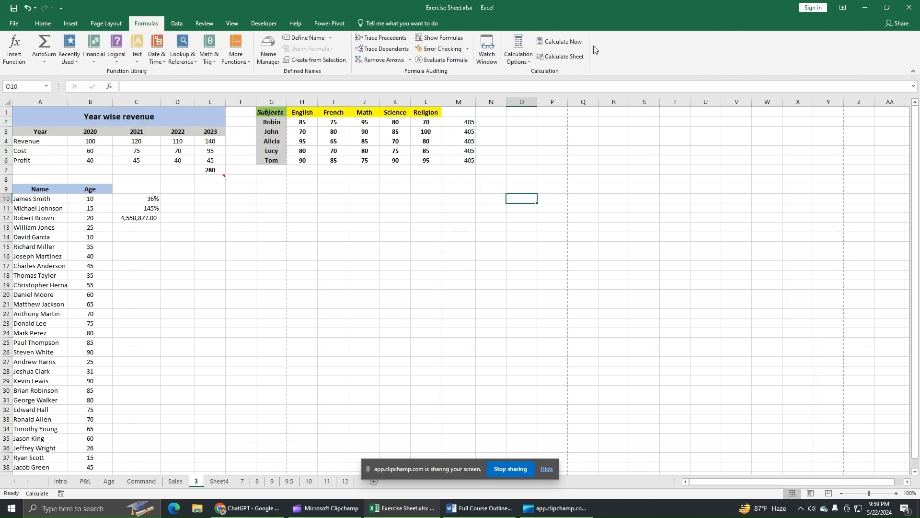
left_click(565, 42)
left_click(211, 484)
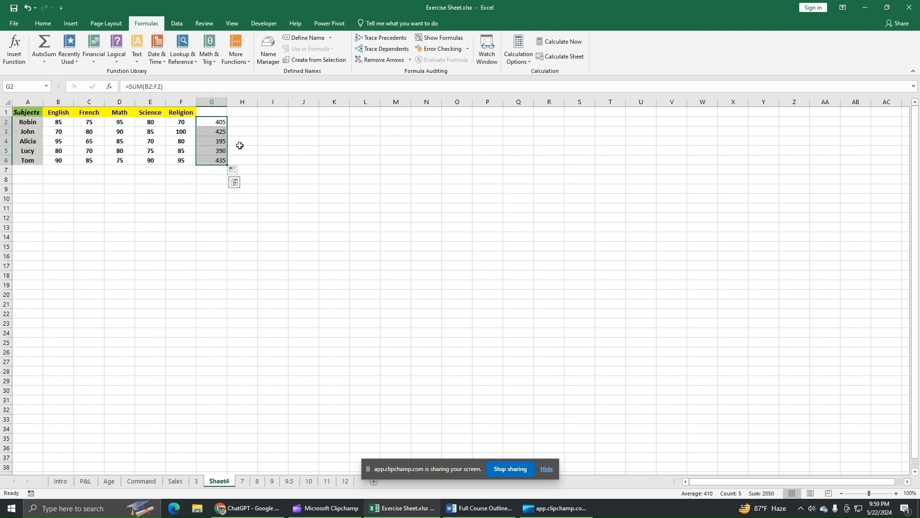